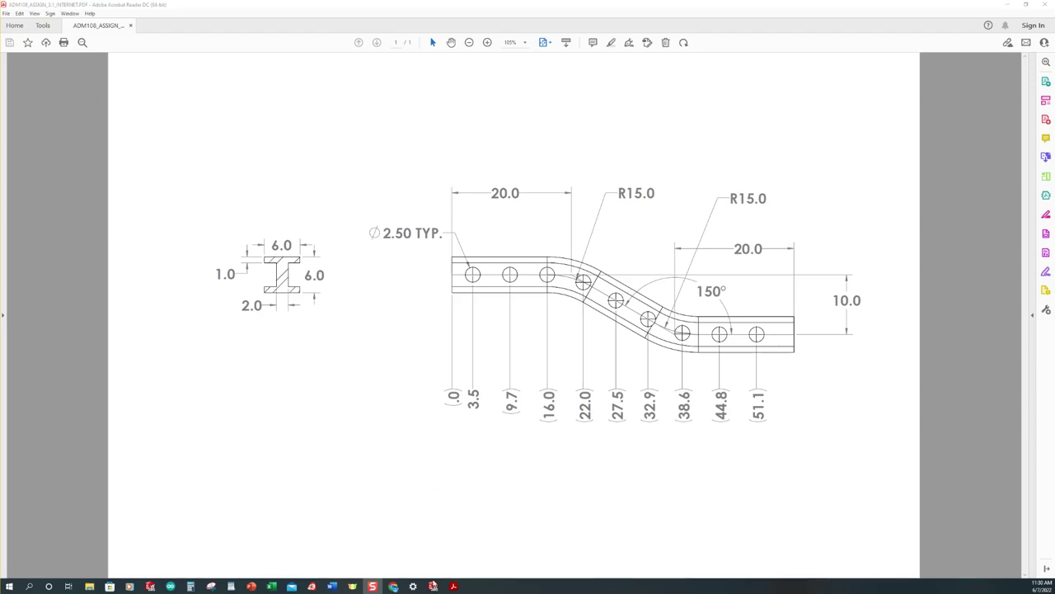
Step: Switch to SOLIDWORKS and create a new part document
{"action": "left_click", "coordinate": [434, 586]}
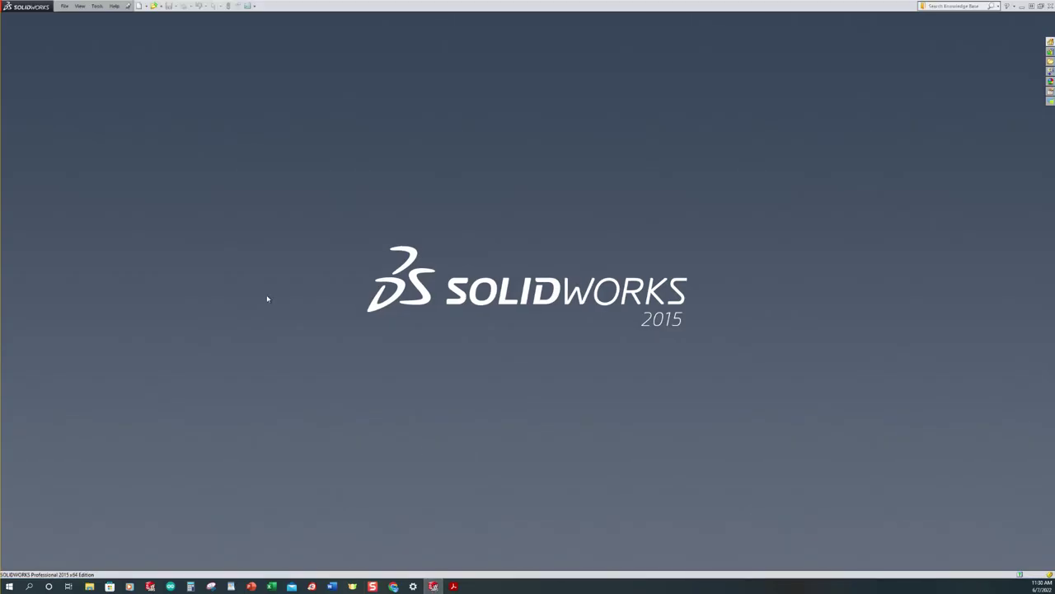
{"action": "left_click", "coordinate": [139, 7]}
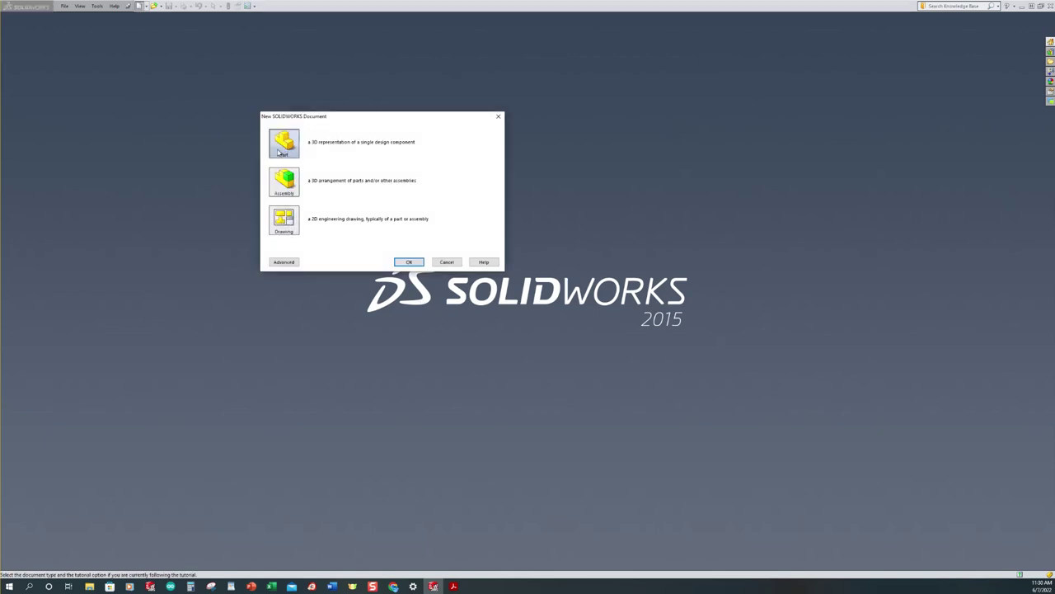
{"action": "left_click", "coordinate": [401, 263]}
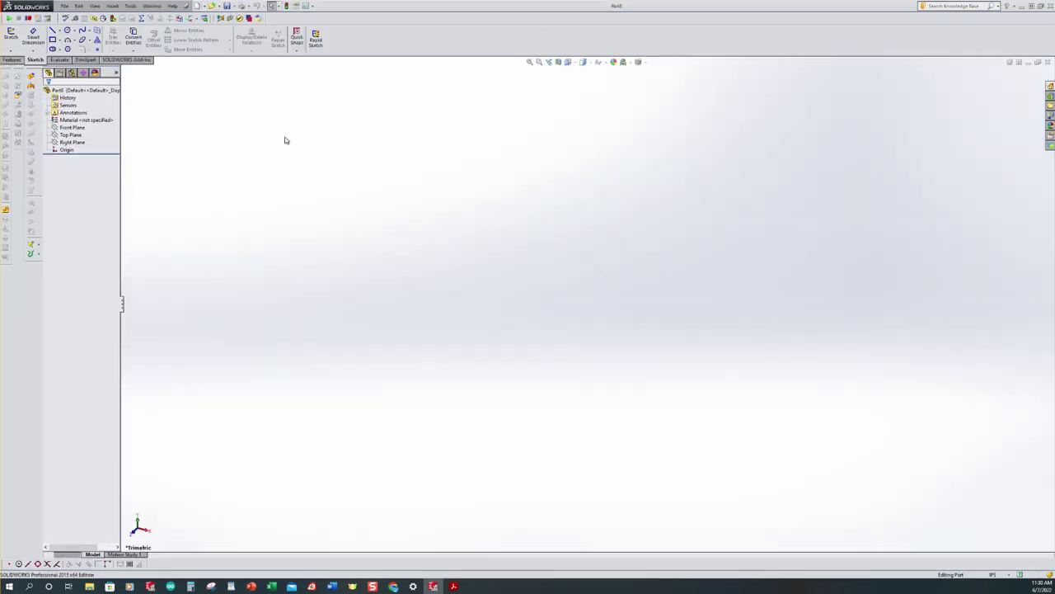
Step: Start a new sketch on the Right Plane
{"action": "left_click", "coordinate": [18, 61]}
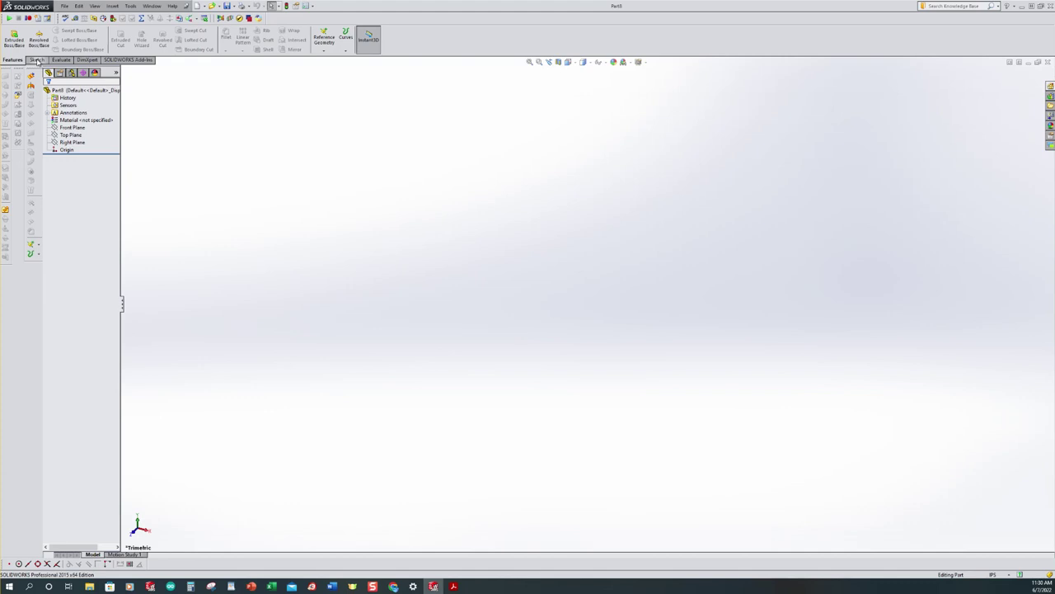
{"action": "left_click", "coordinate": [37, 60]}
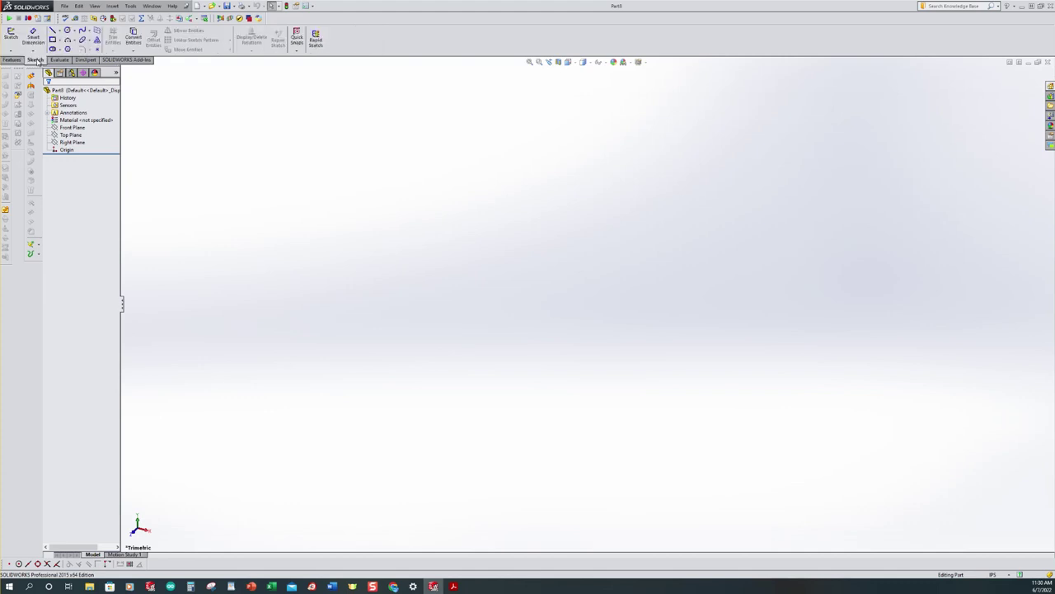
{"action": "left_click", "coordinate": [10, 37]}
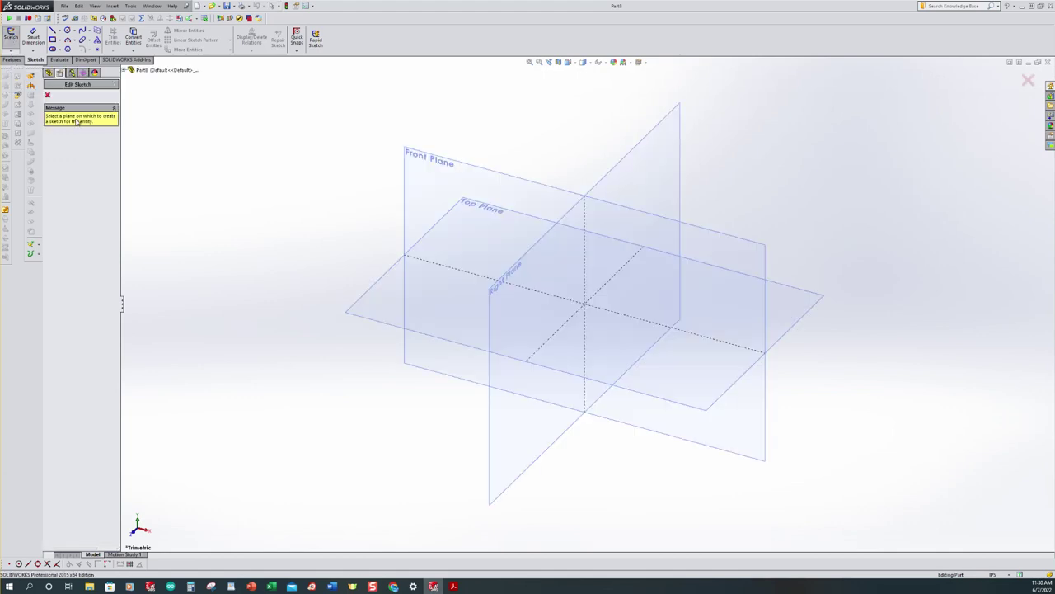
{"action": "left_click", "coordinate": [636, 149]}
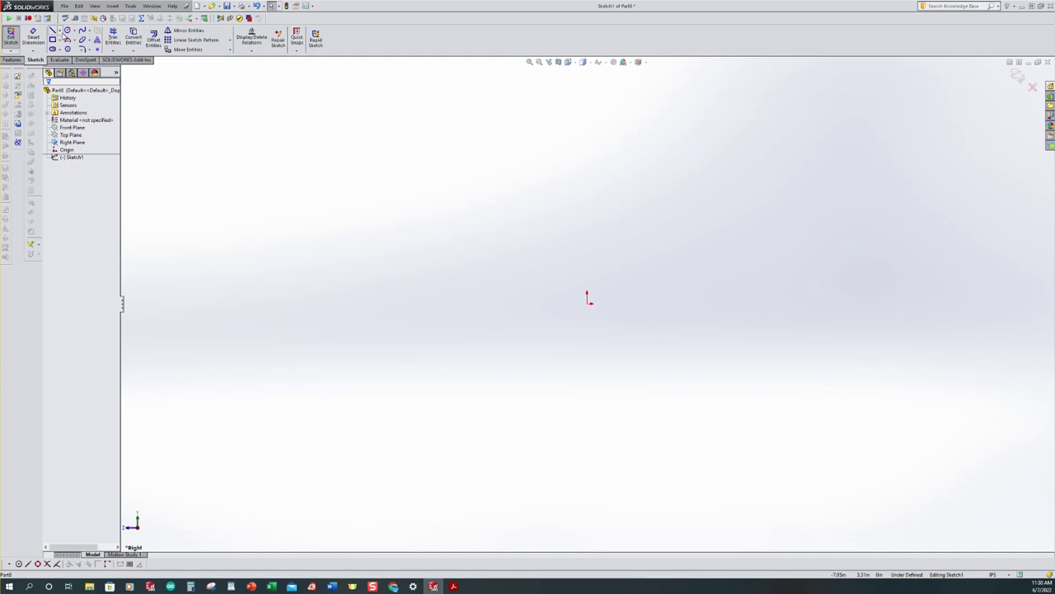
Step: Sketch a vertical midpoint line about 2.58 in long, centred on the origin
{"action": "left_click", "coordinate": [61, 35]}
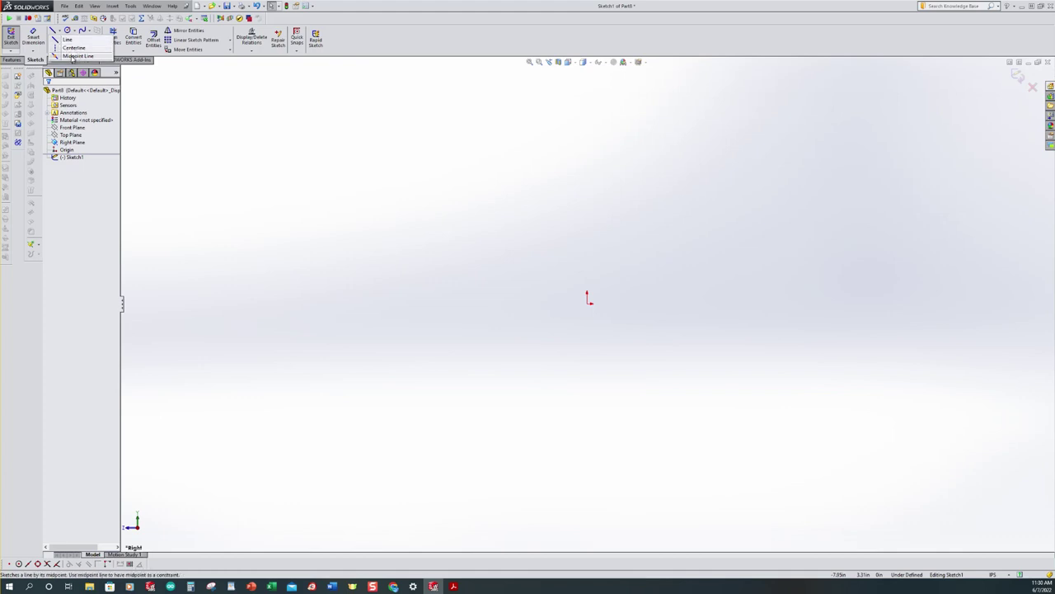
{"action": "left_click", "coordinate": [75, 56]}
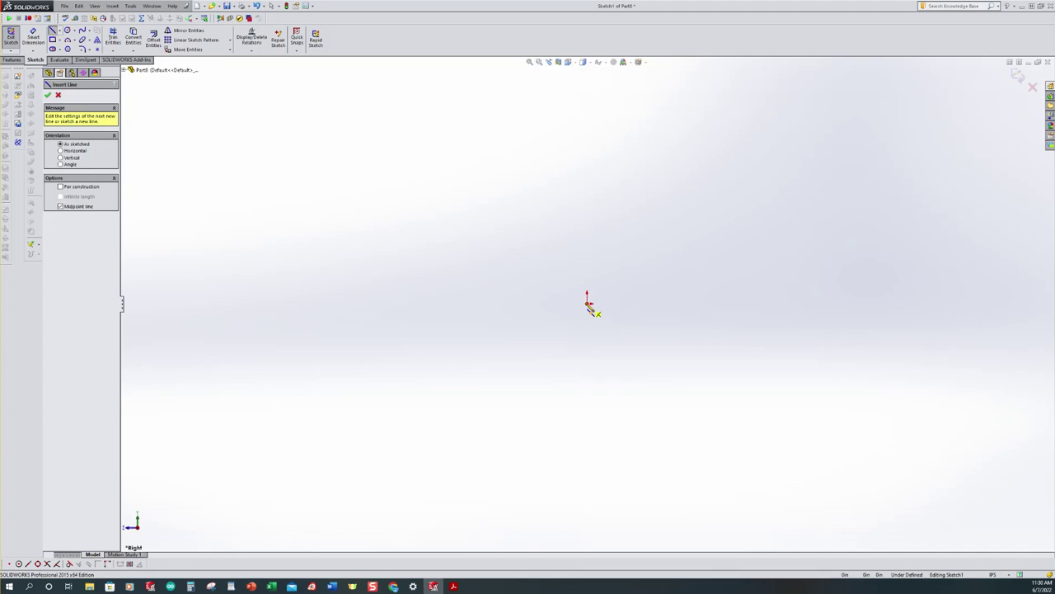
{"action": "left_click", "coordinate": [587, 303]}
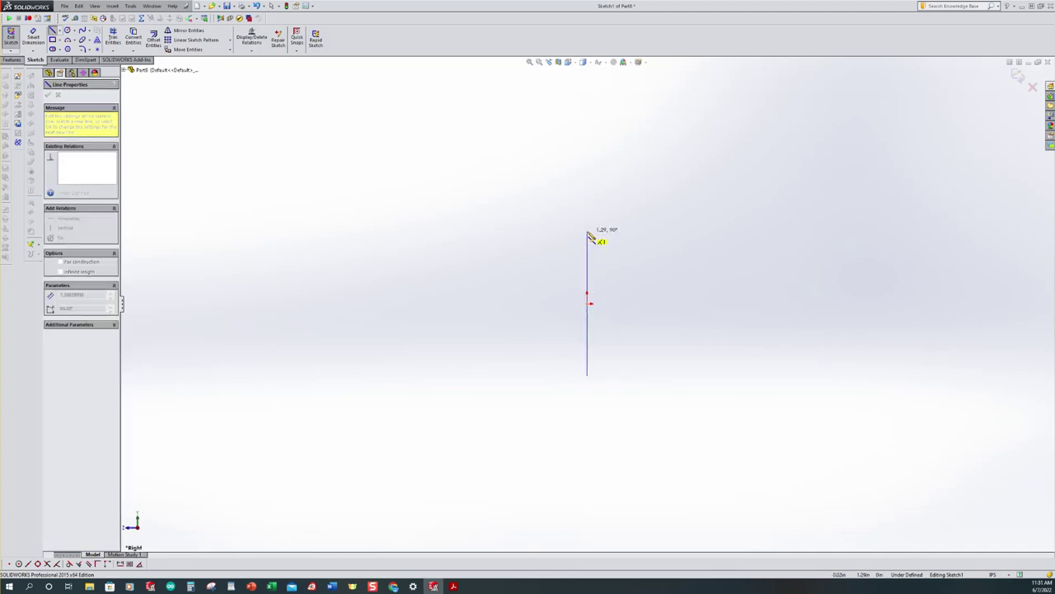
{"action": "left_click", "coordinate": [587, 232]}
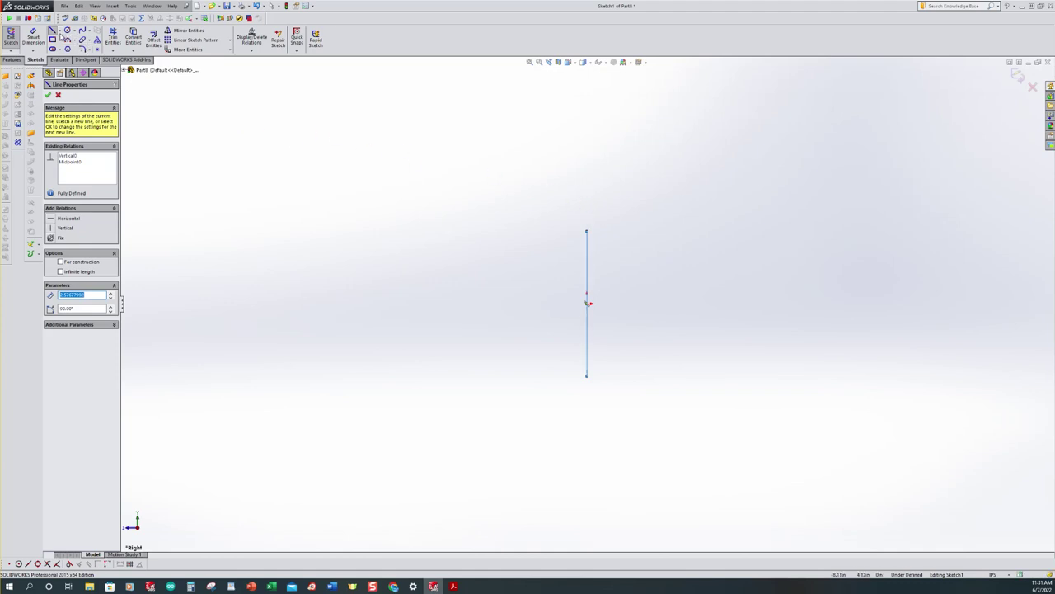
Step: Sketch the half I-beam outline with connected lines between the vertical line's upper and lower endpoints, with a lower edge about 1 in long
{"action": "left_click", "coordinate": [58, 31]}
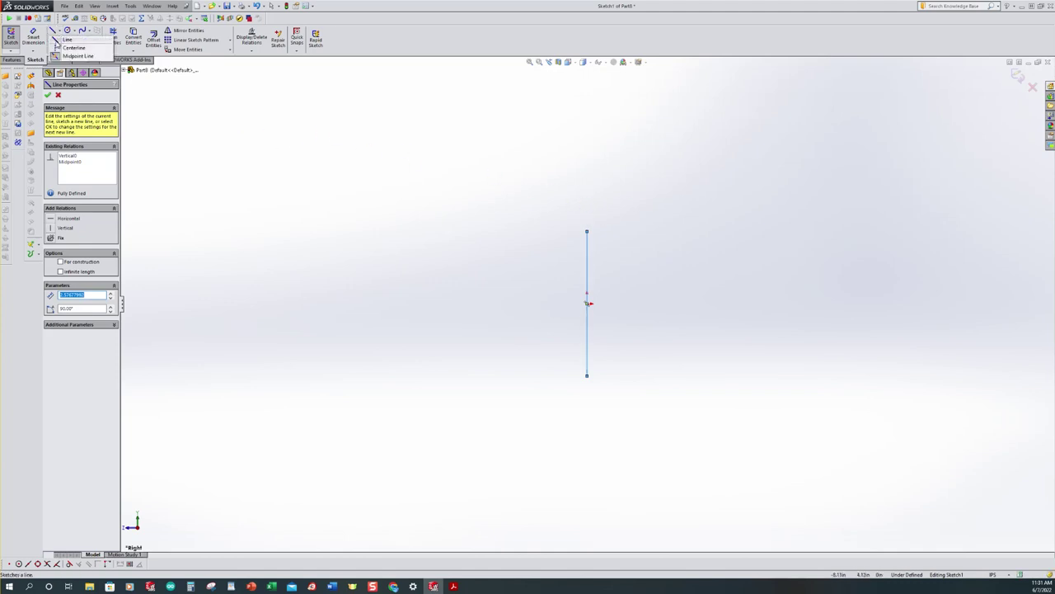
{"action": "left_click", "coordinate": [65, 39]}
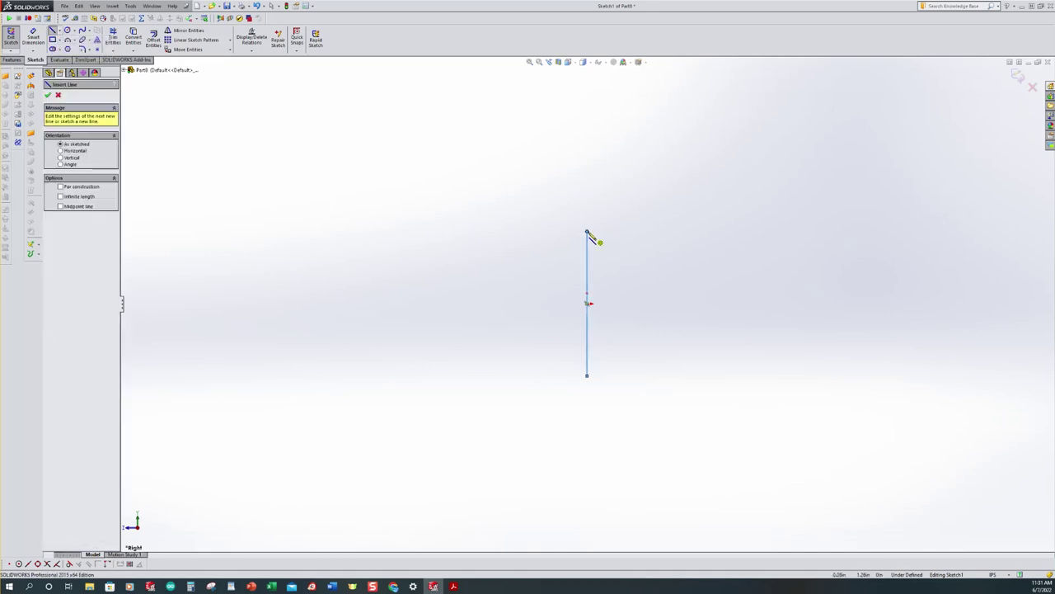
{"action": "left_click", "coordinate": [587, 232]}
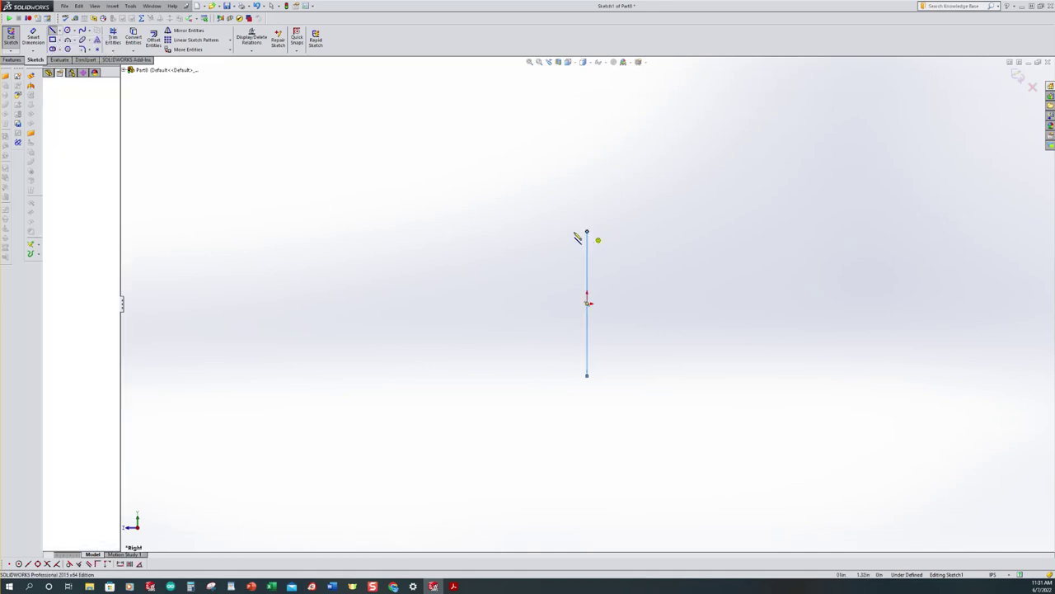
{"action": "left_click", "coordinate": [527, 231]}
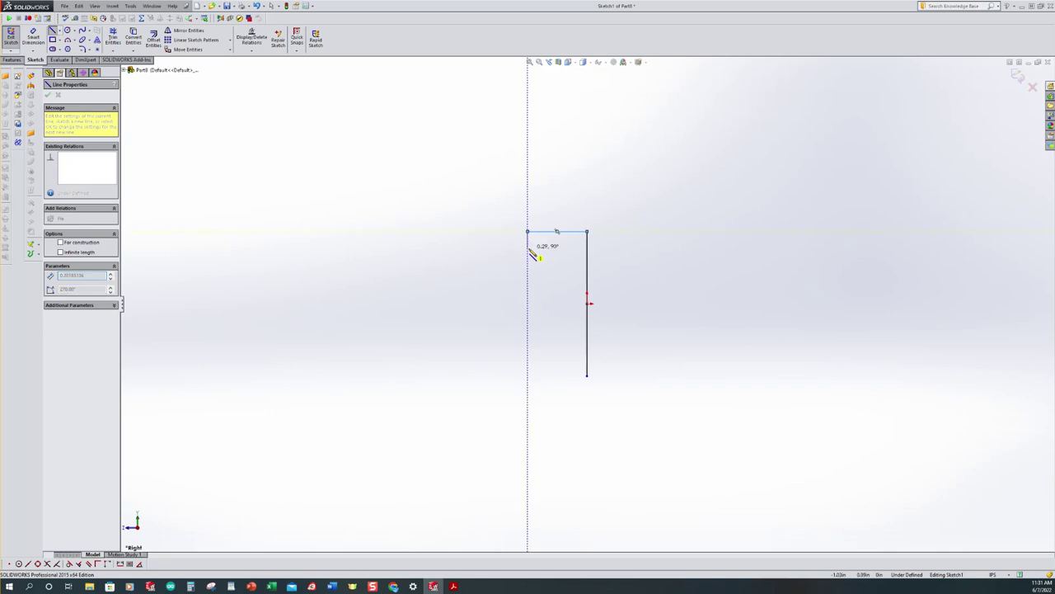
{"action": "left_click", "coordinate": [527, 251]}
{"action": "left_click", "coordinate": [558, 251]}
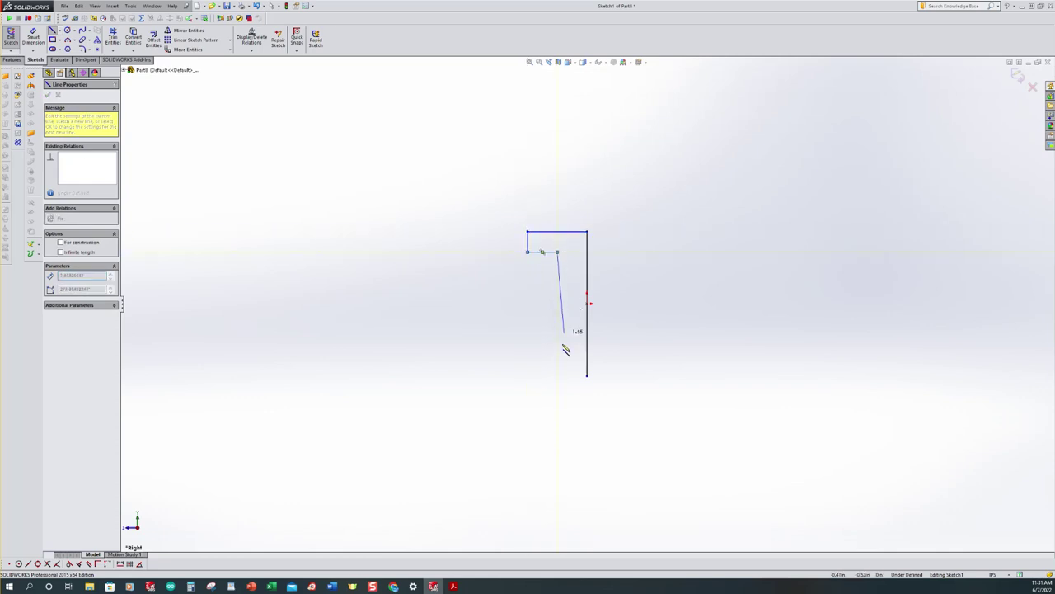
{"action": "left_click", "coordinate": [557, 352]}
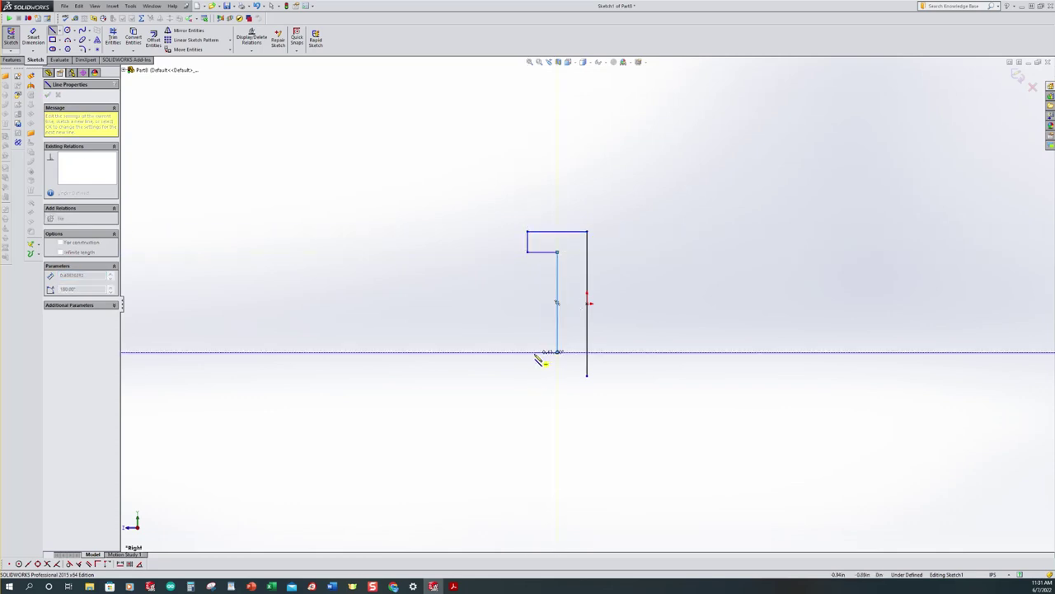
{"action": "left_click", "coordinate": [530, 352]}
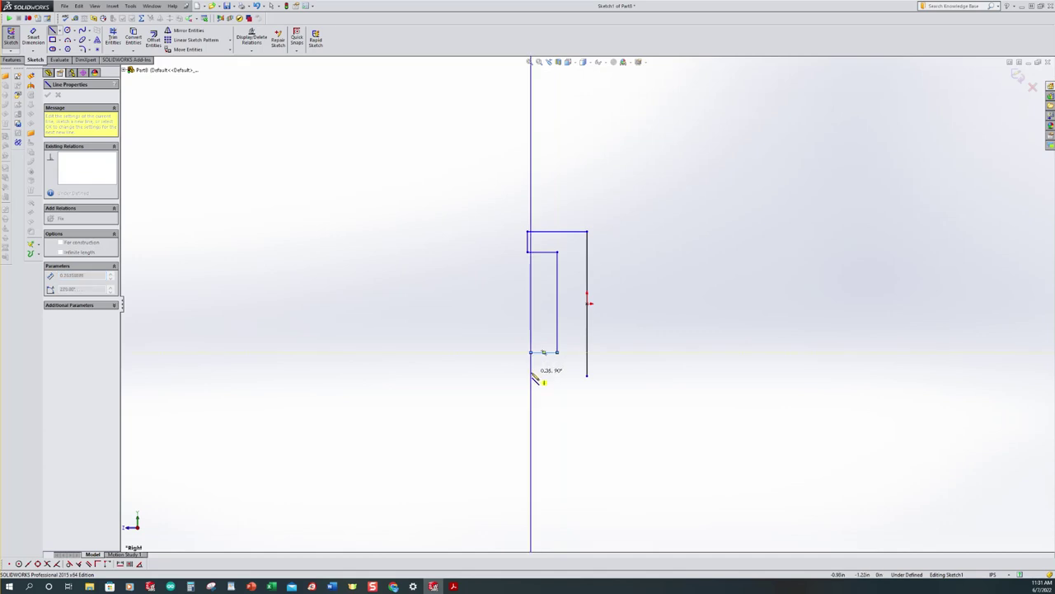
{"action": "left_click", "coordinate": [530, 372]}
{"action": "left_click", "coordinate": [588, 376]}
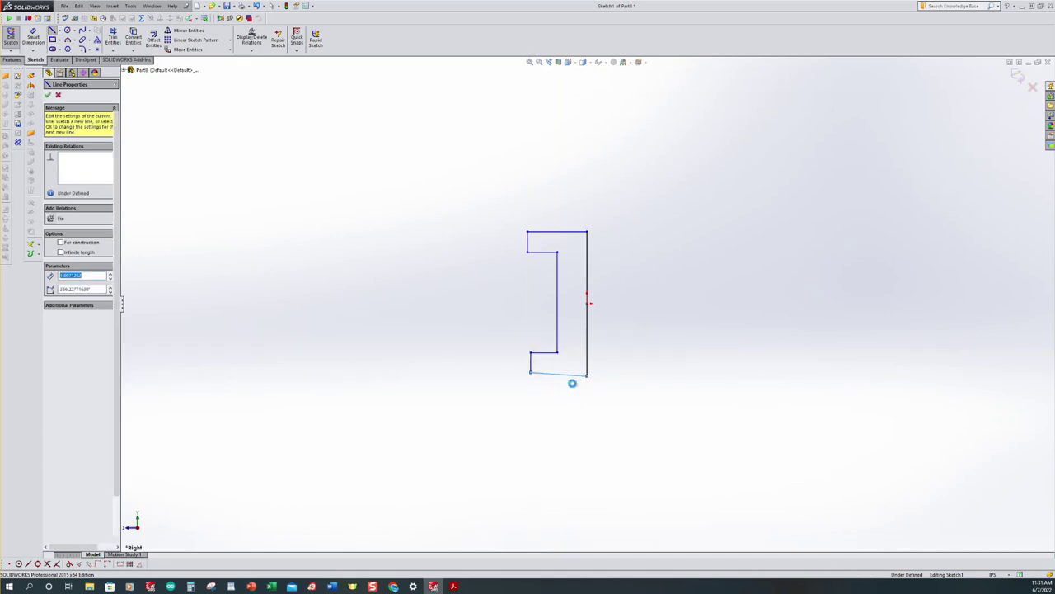
{"action": "key", "text": "Escape"}
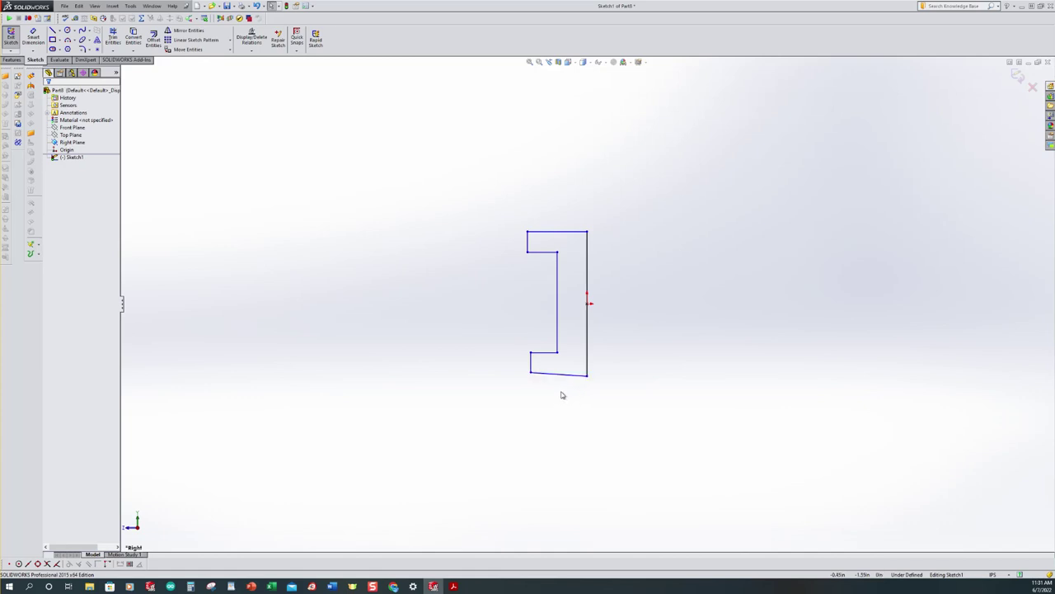
Step: Add a horizontal relation to the slanted lower edge of the profile
{"action": "left_click", "coordinate": [566, 377]}
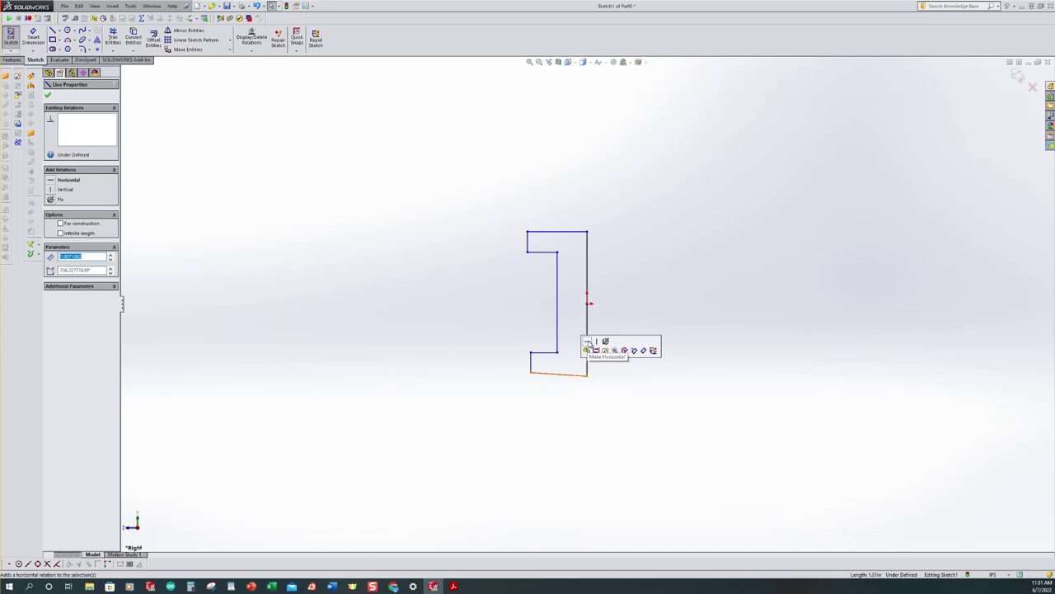
{"action": "left_click", "coordinate": [586, 341]}
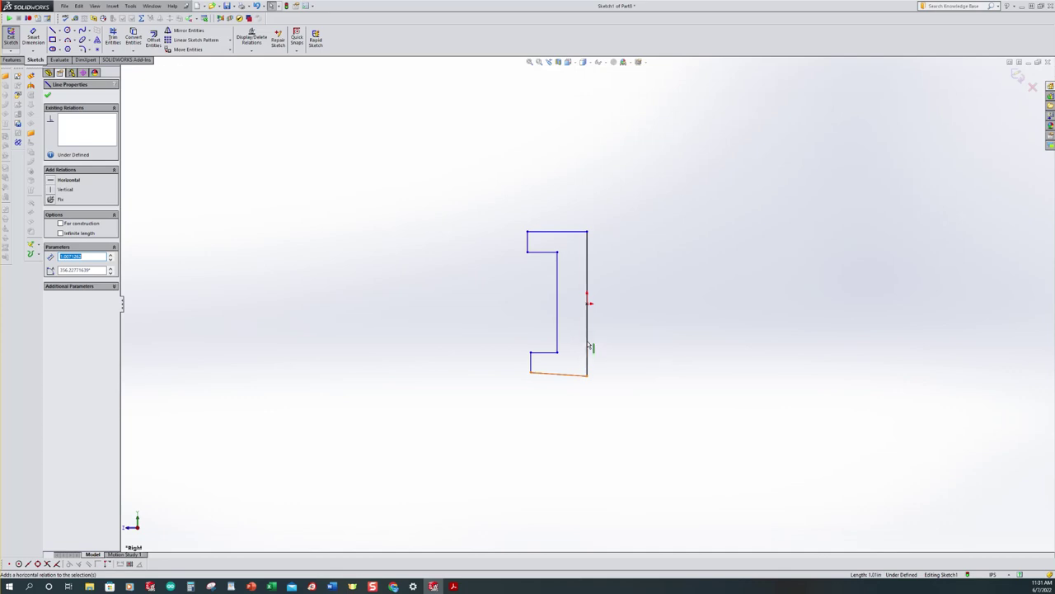
{"action": "left_click", "coordinate": [355, 315]}
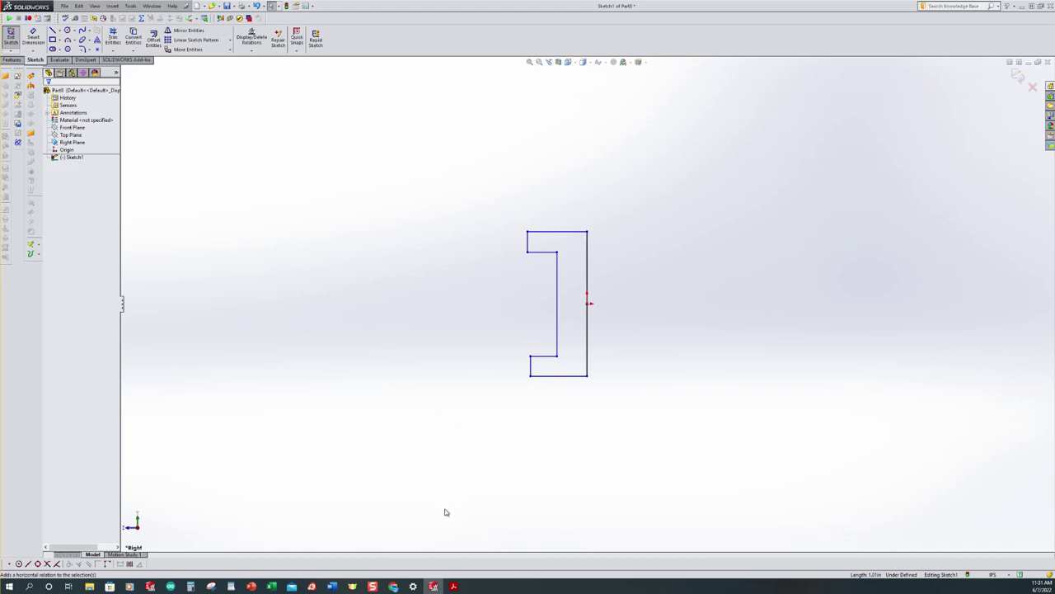
Step: Following the section view in the PDF drawing, dimension the profile's full height as 6.00 in and its upper edge as 3.00 in
{"action": "left_click", "coordinate": [435, 586]}
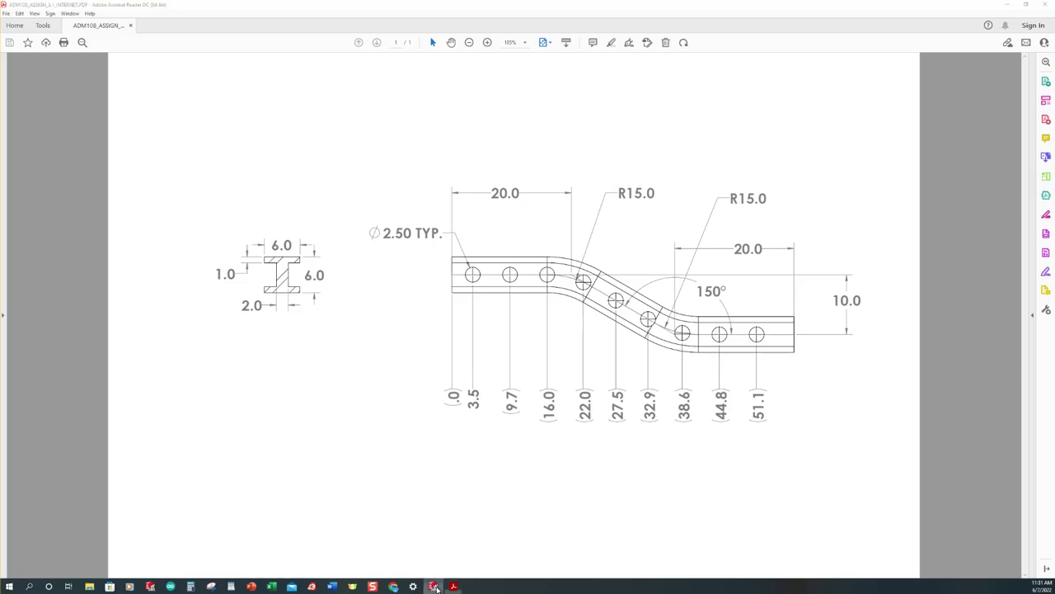
{"action": "left_click", "coordinate": [436, 587]}
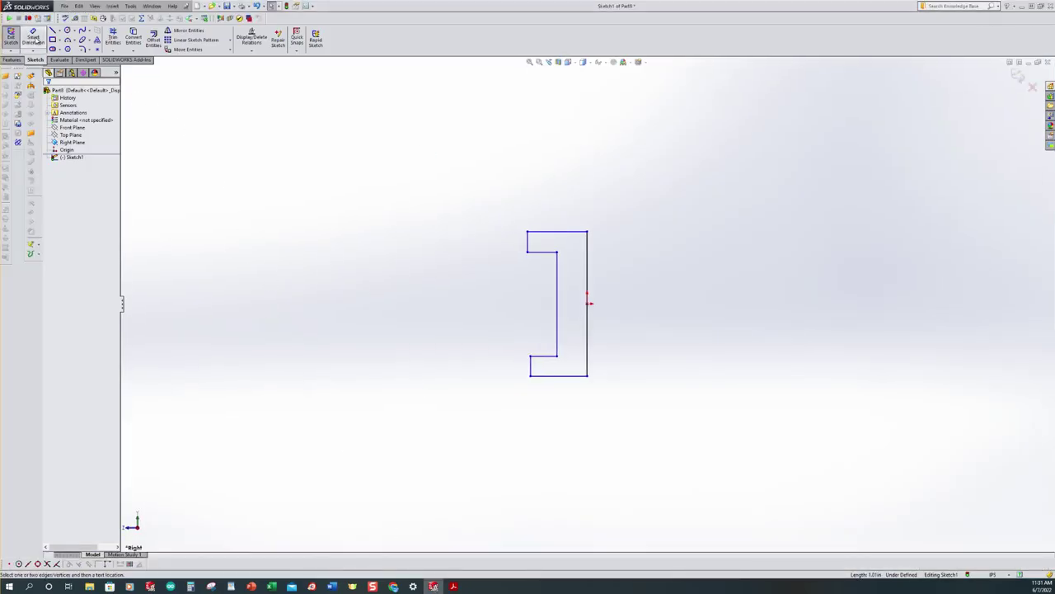
{"action": "left_click", "coordinate": [33, 38]}
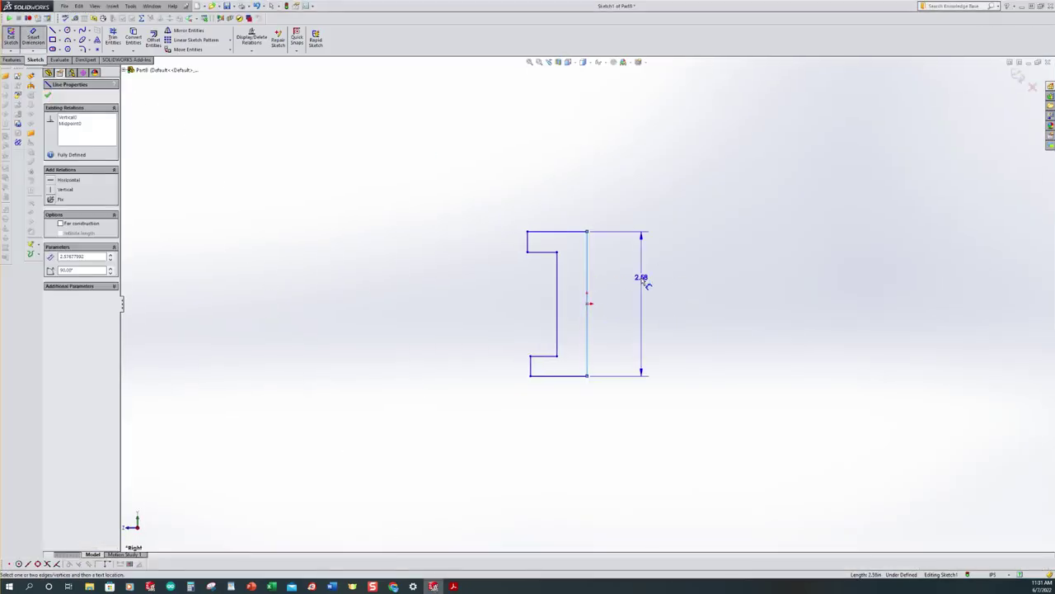
{"action": "left_click", "coordinate": [641, 277]}
{"action": "key", "text": "Return"}
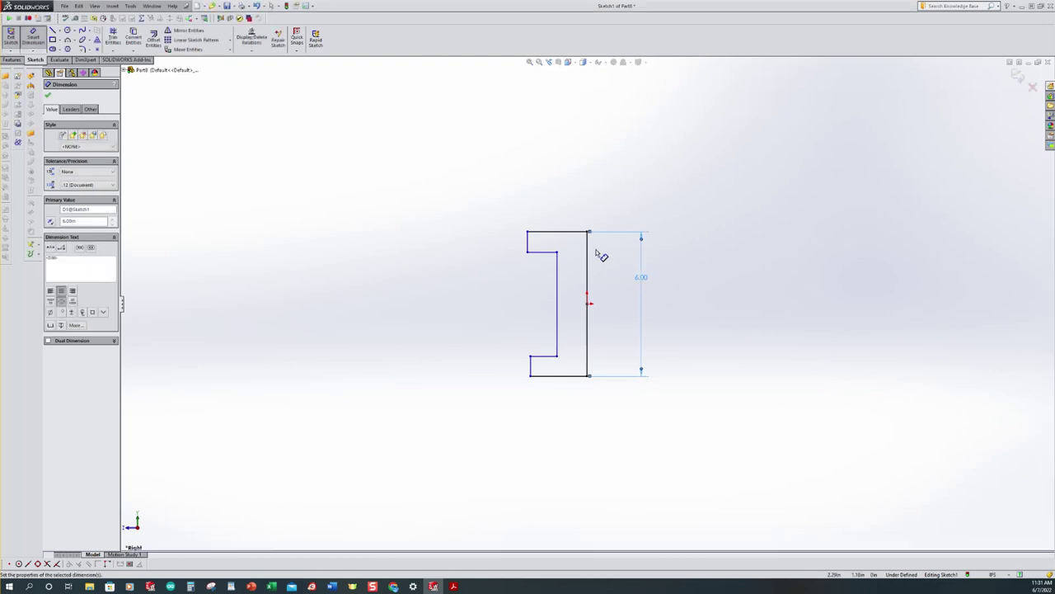
{"action": "left_click", "coordinate": [578, 231]}
{"action": "left_click", "coordinate": [568, 210]}
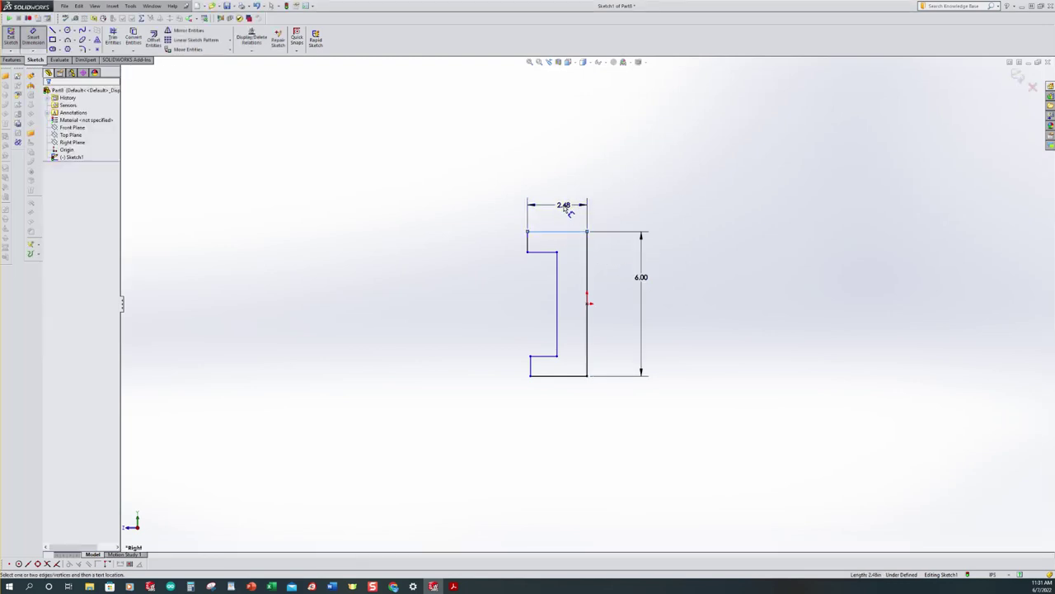
{"action": "key", "text": "Return"}
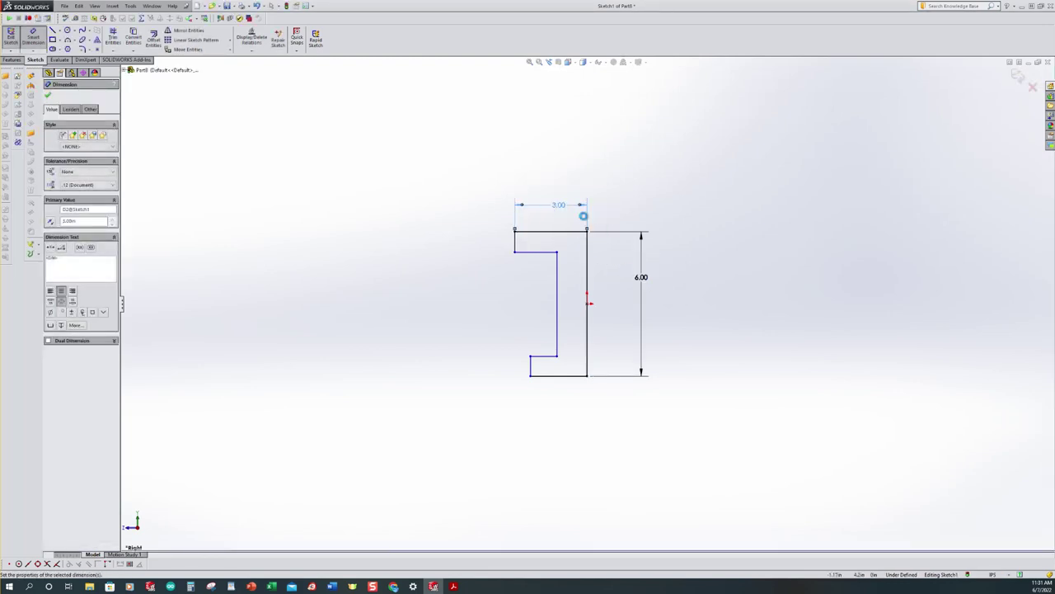
Step: Dimension the short outer edge of the upper flange and set its thickness to 1 in
{"action": "left_click", "coordinate": [514, 242]}
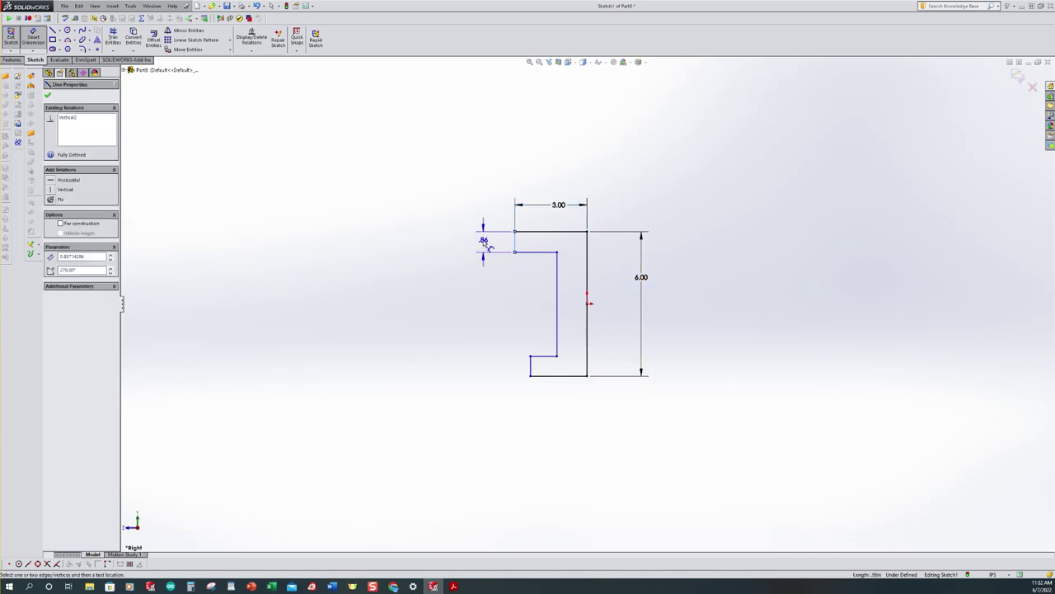
{"action": "left_click", "coordinate": [484, 245]}
{"action": "type", "text": "1"}
{"action": "key", "text": "Return"}
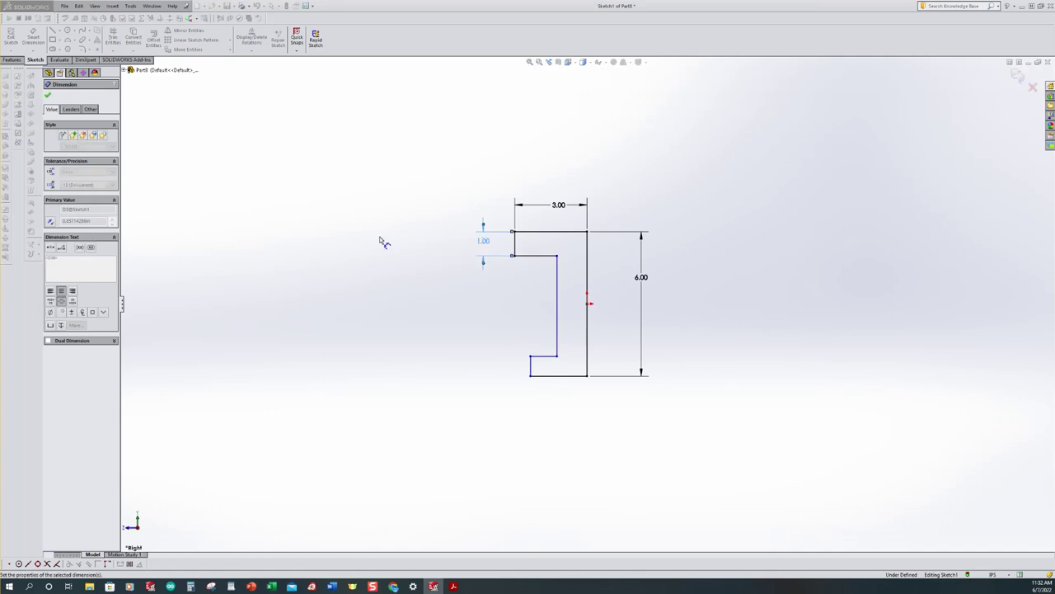
Step: Dimension the distance between the inner web line and the vertical centre line and set it to 1 in
{"action": "left_click", "coordinate": [558, 306]}
{"action": "left_click", "coordinate": [587, 283]}
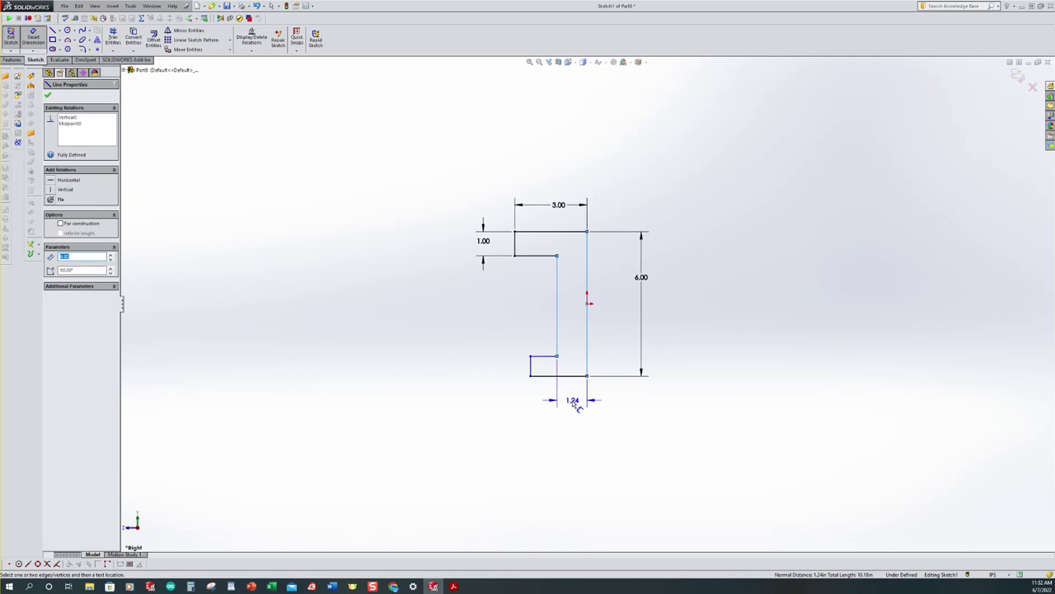
{"action": "left_click", "coordinate": [574, 407]}
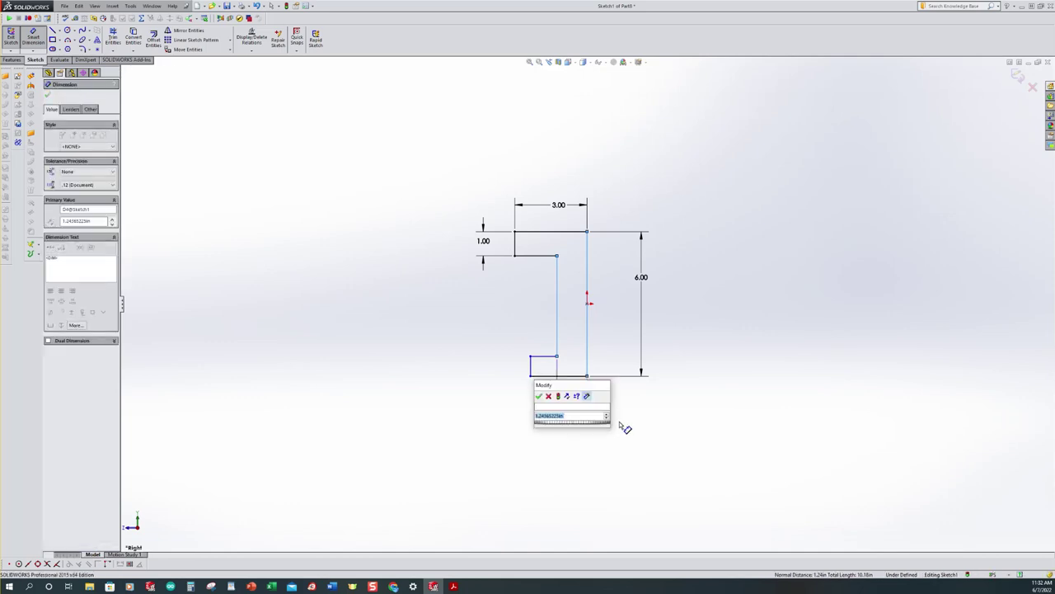
{"action": "type", "text": "1"}
{"action": "key", "text": "Return"}
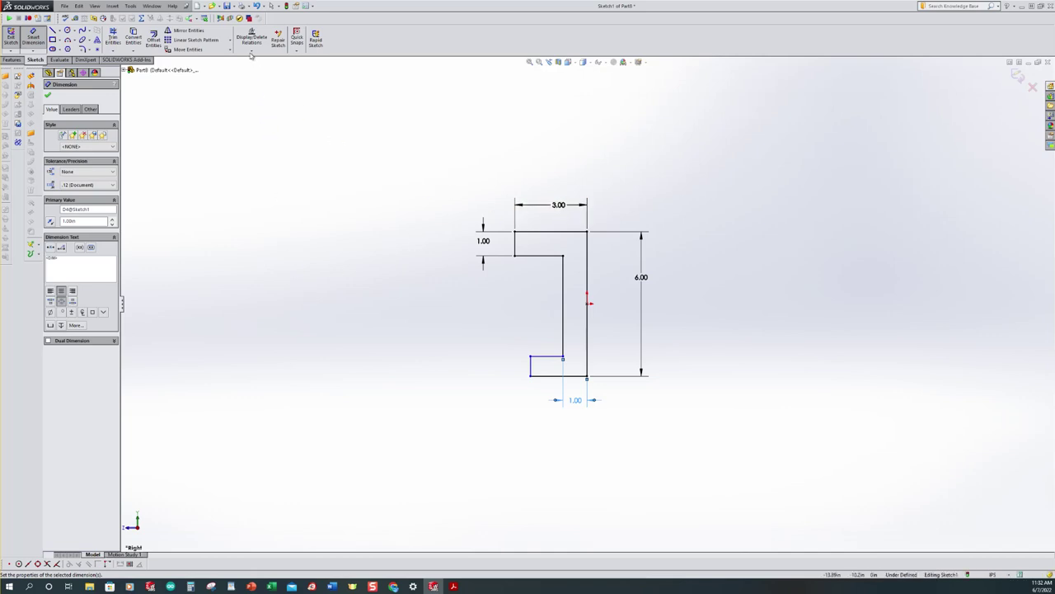
{"action": "key", "text": "Escape"}
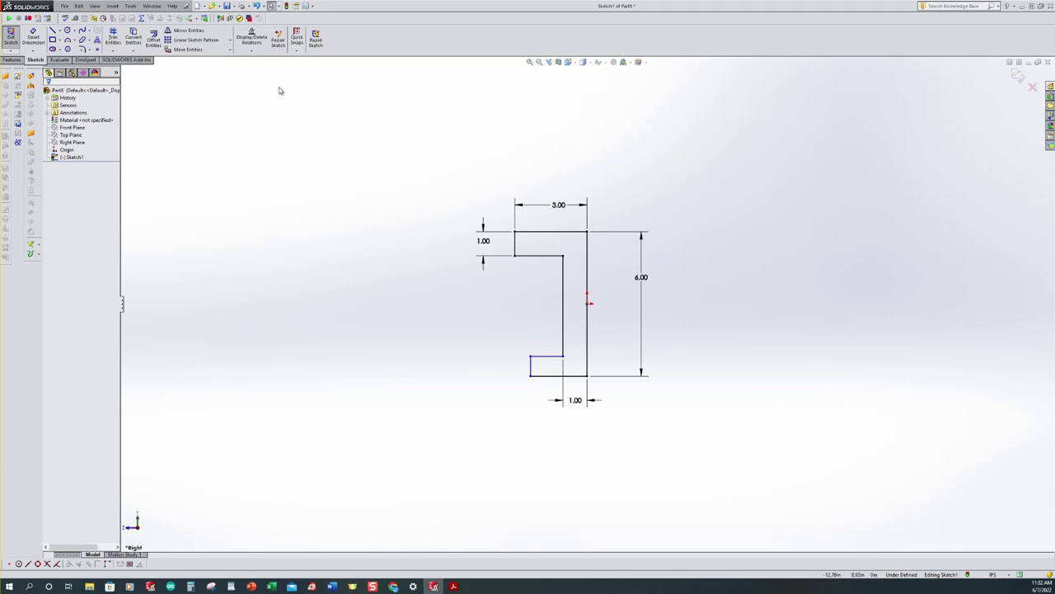
Step: Add equal and collinear relations between the short outer edges of the upper and lower flanges
{"action": "left_click", "coordinate": [251, 53]}
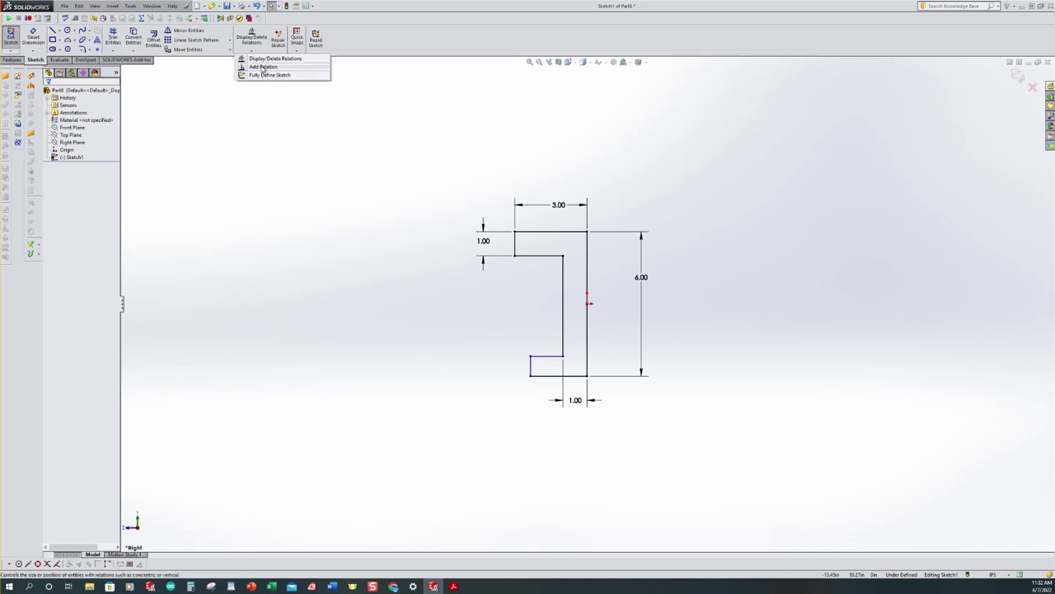
{"action": "left_click", "coordinate": [263, 69]}
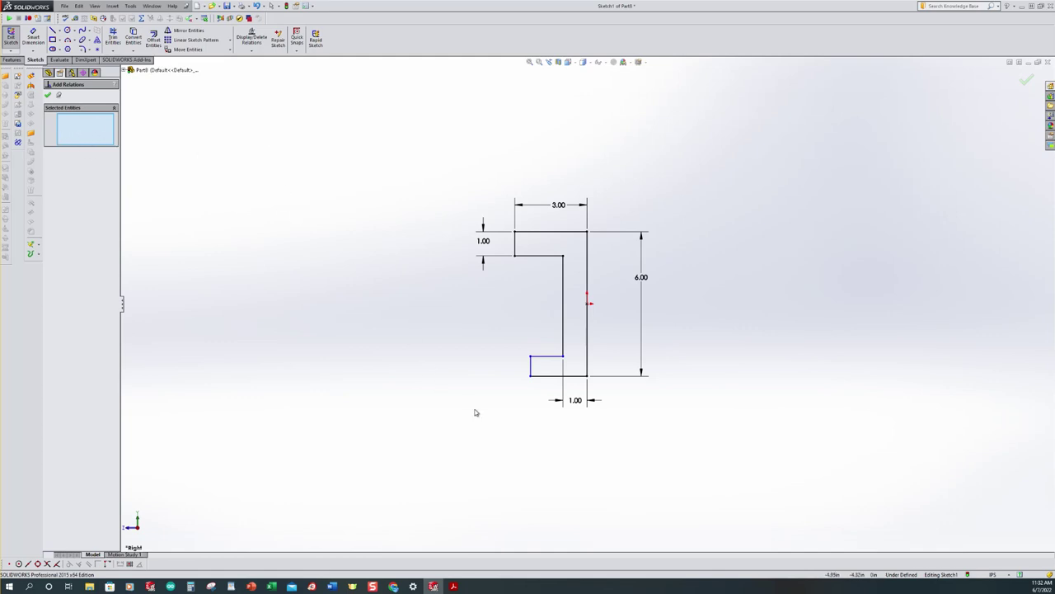
{"action": "left_click", "coordinate": [517, 249]}
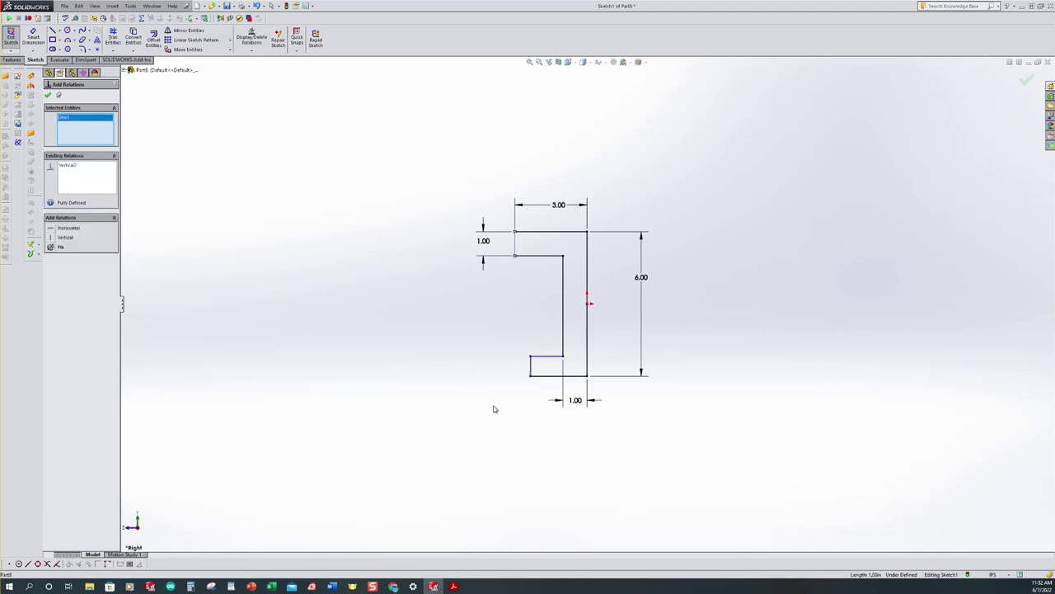
{"action": "left_click", "coordinate": [530, 367]}
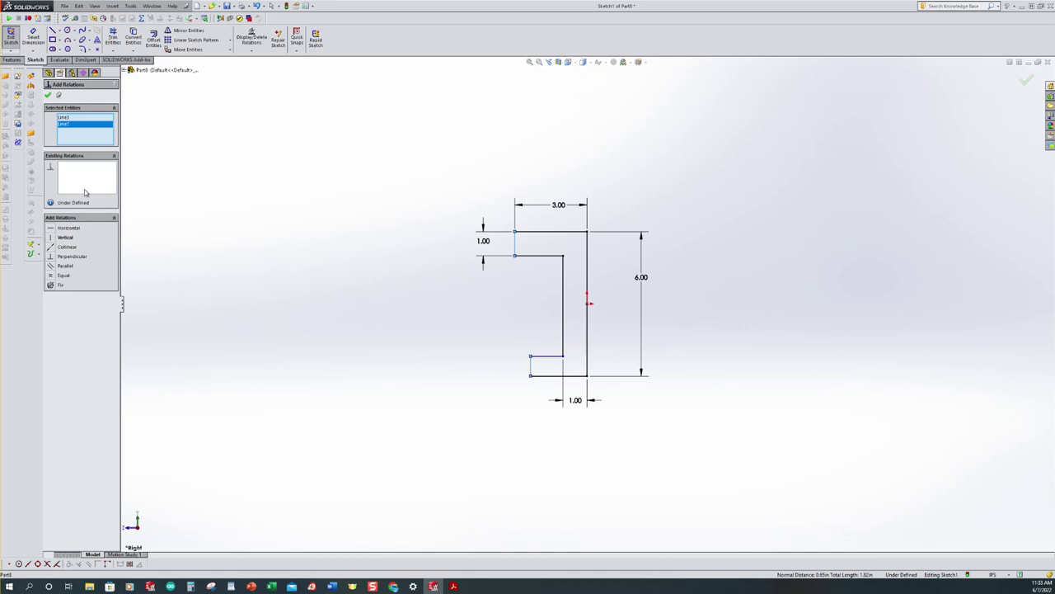
{"action": "left_click", "coordinate": [50, 277]}
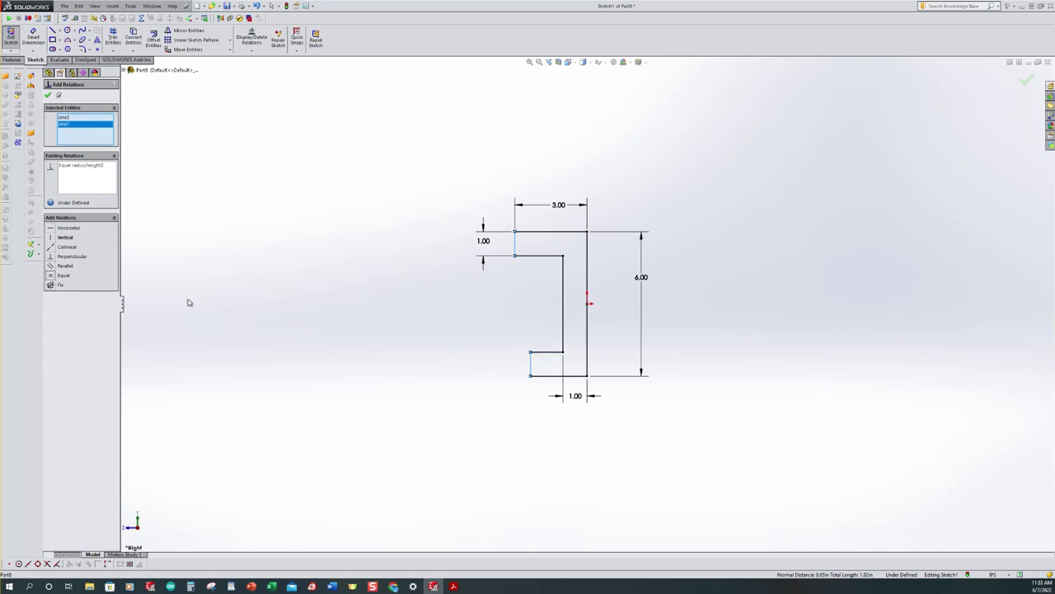
{"action": "left_click", "coordinate": [51, 247]}
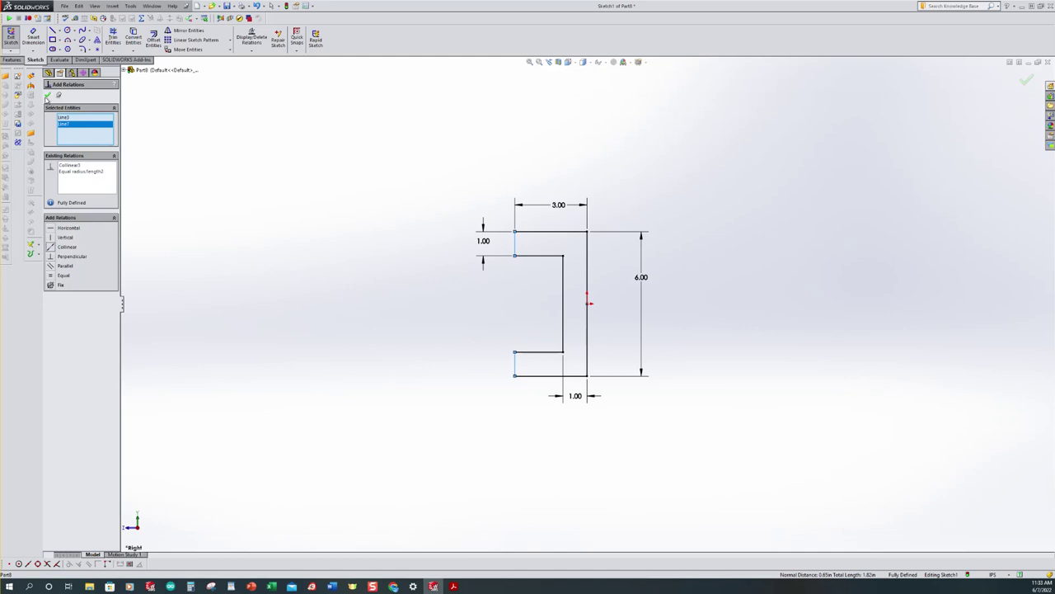
{"action": "left_click", "coordinate": [47, 96]}
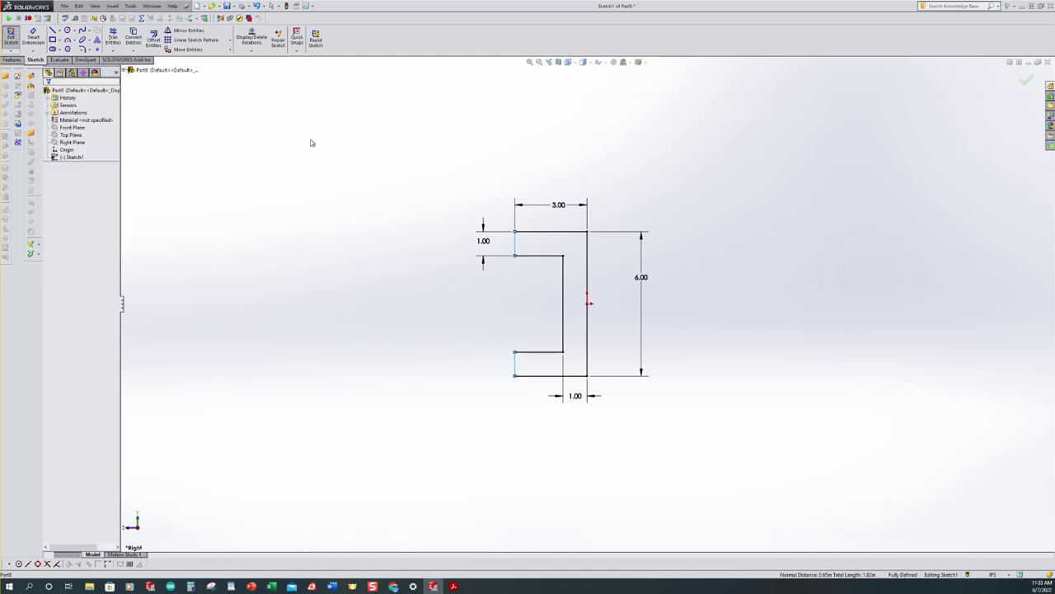
{"action": "left_click", "coordinate": [393, 162]}
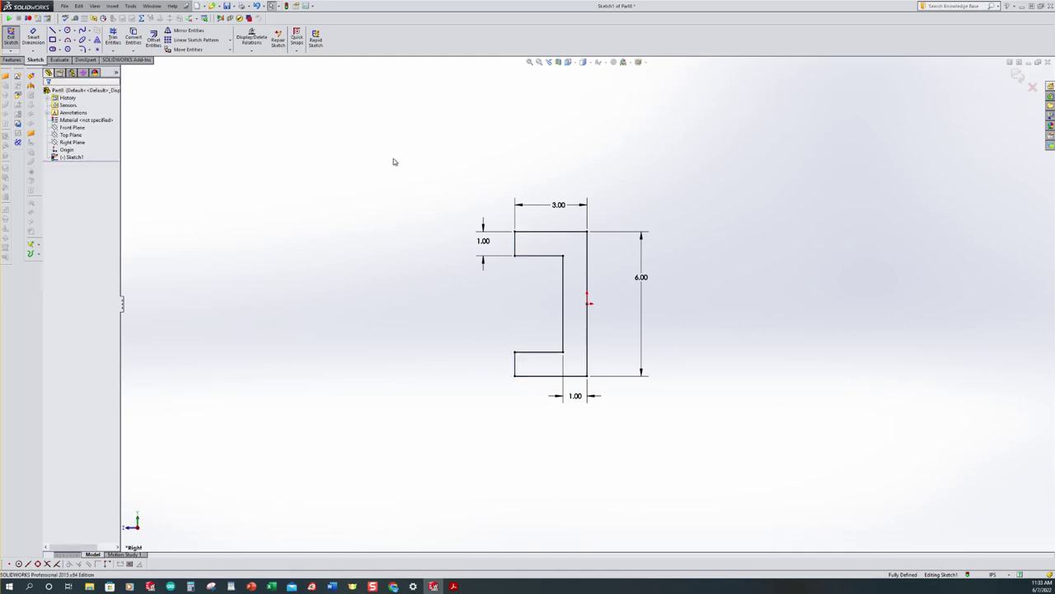
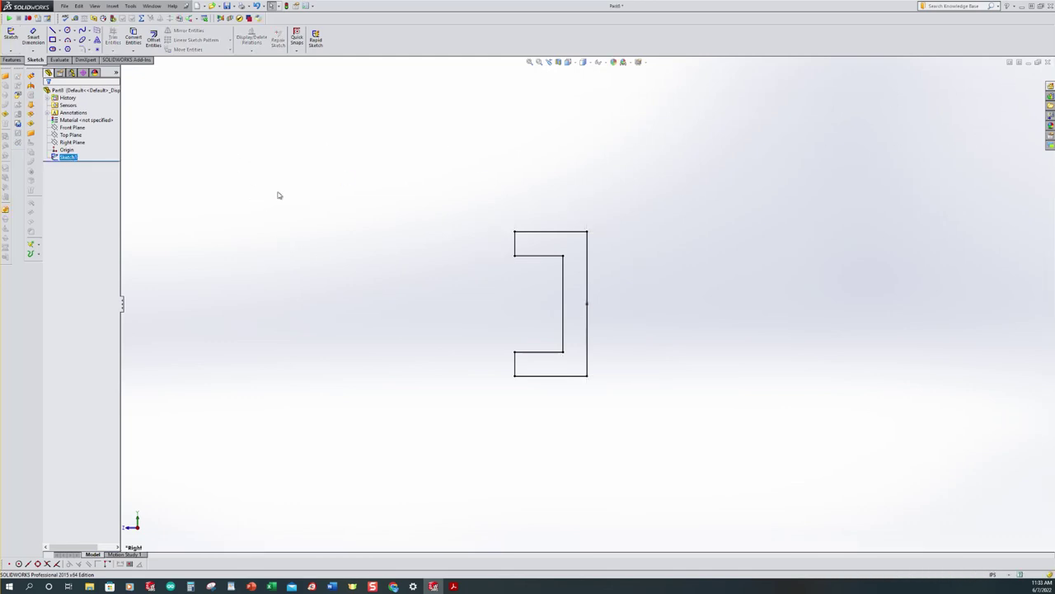
Step: Close the cross-section sketch and start a new sketch on the Front Plane, viewed straight from the front
{"action": "left_click", "coordinate": [309, 212]}
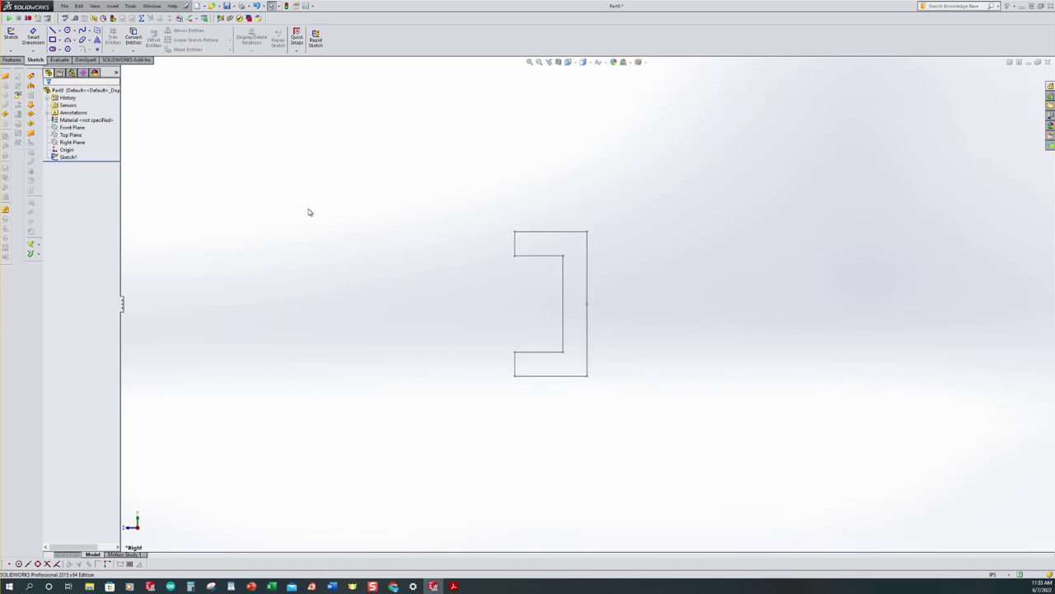
{"action": "key", "text": "ctrl+7"}
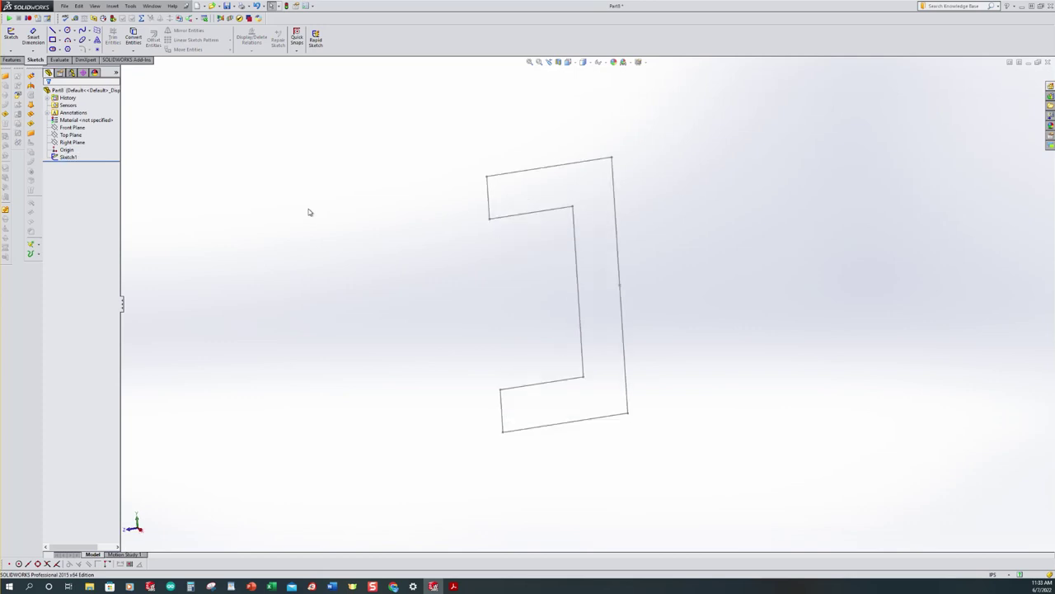
{"action": "key", "text": "z"}
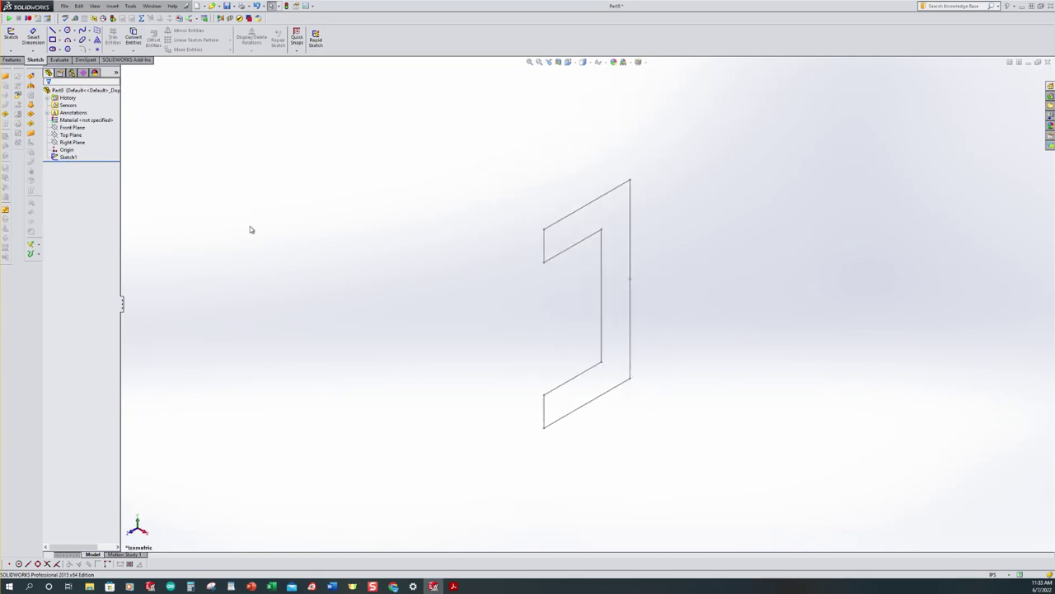
{"action": "key", "text": "ctrl+Left"}
{"action": "key", "text": "ctrl+Up"}
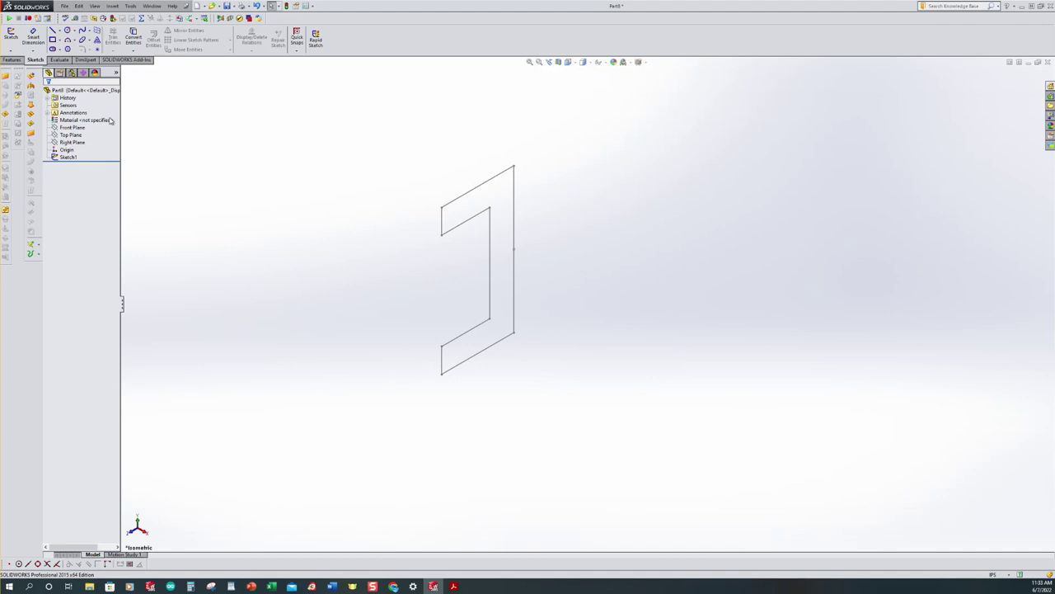
{"action": "left_click", "coordinate": [12, 35]}
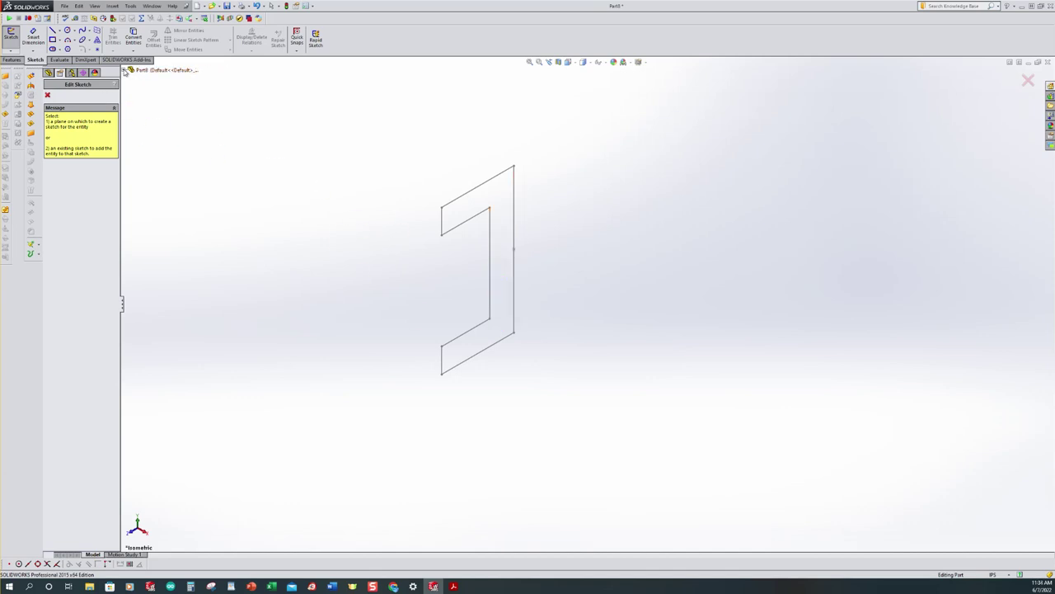
{"action": "left_click", "coordinate": [124, 71]}
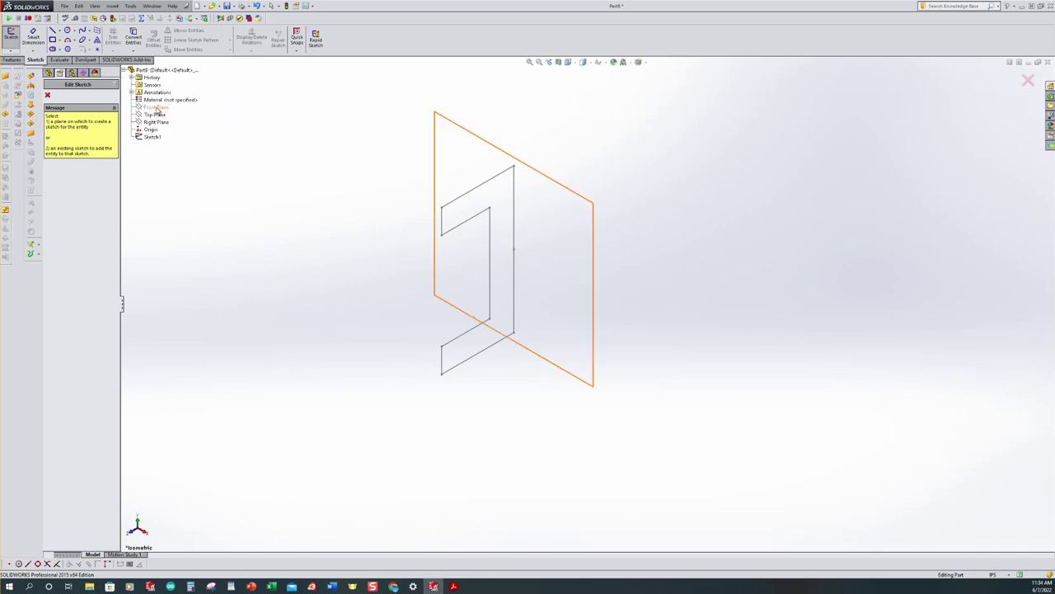
{"action": "left_click", "coordinate": [156, 108]}
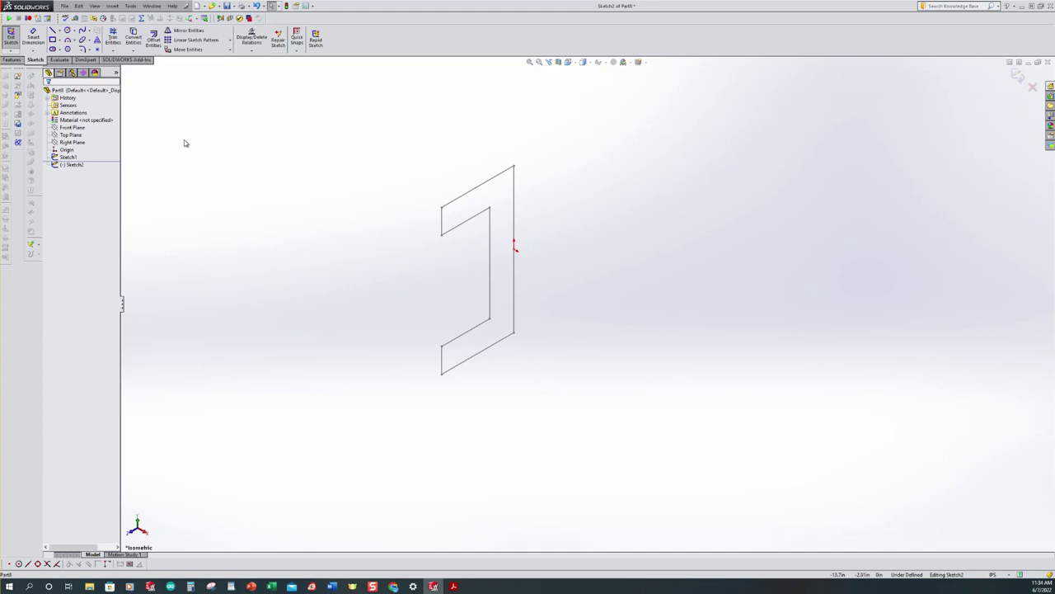
{"action": "key", "text": "ctrl+1"}
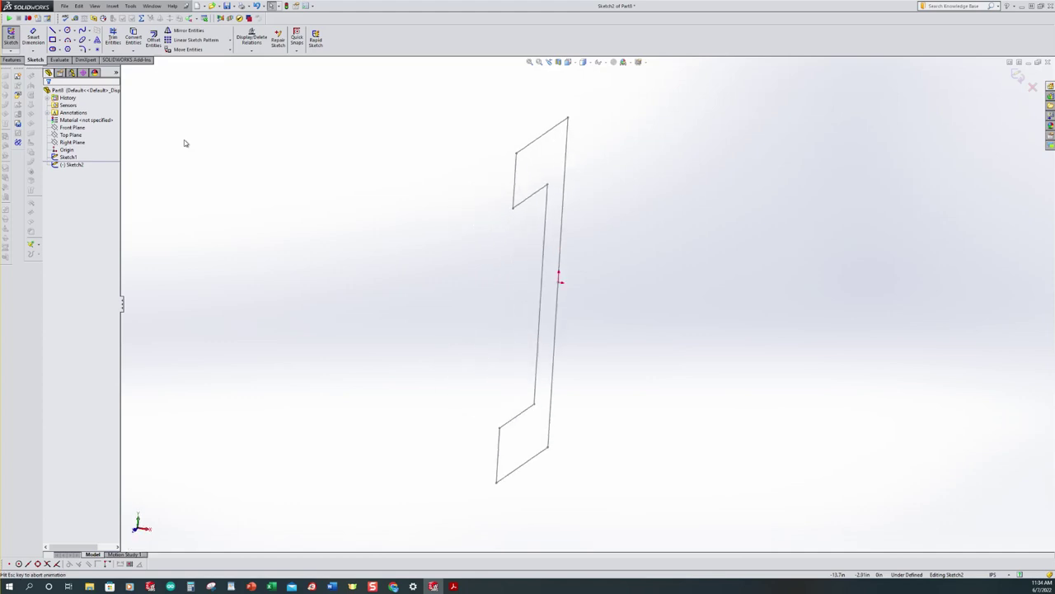
{"action": "scroll", "coordinate": [798, 322], "scroll_direction": "down", "scroll_amount": 2}
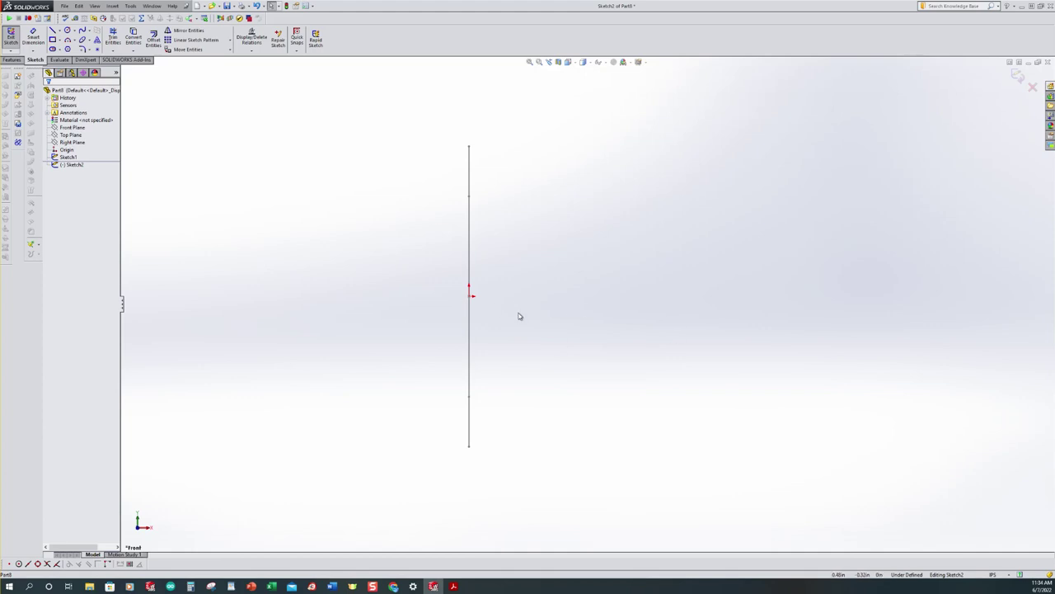
Step: Following the PDF drawing, sketch a connected path from the origin: about 4 in horizontal, 2.8 in sloping down, 3 in horizontal
{"action": "left_click", "coordinate": [453, 585]}
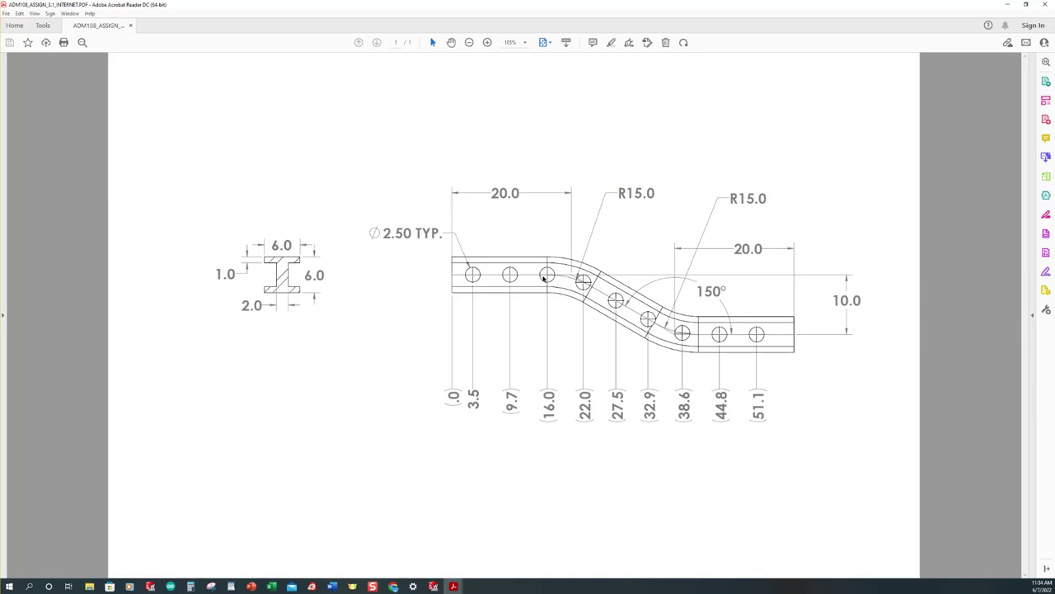
{"action": "left_click", "coordinate": [433, 585]}
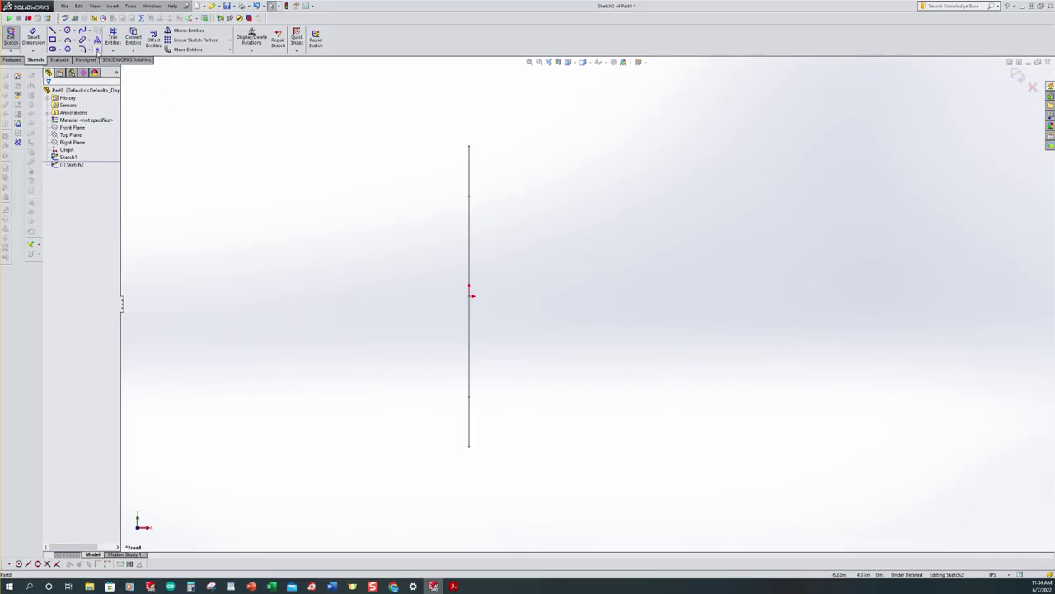
{"action": "left_click", "coordinate": [53, 32]}
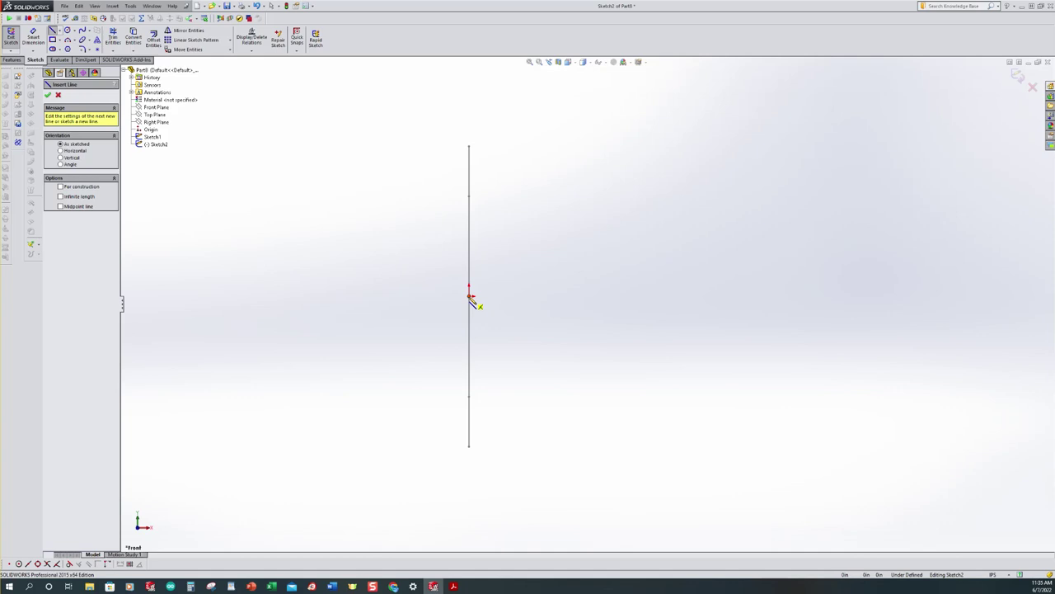
{"action": "left_click", "coordinate": [470, 296]}
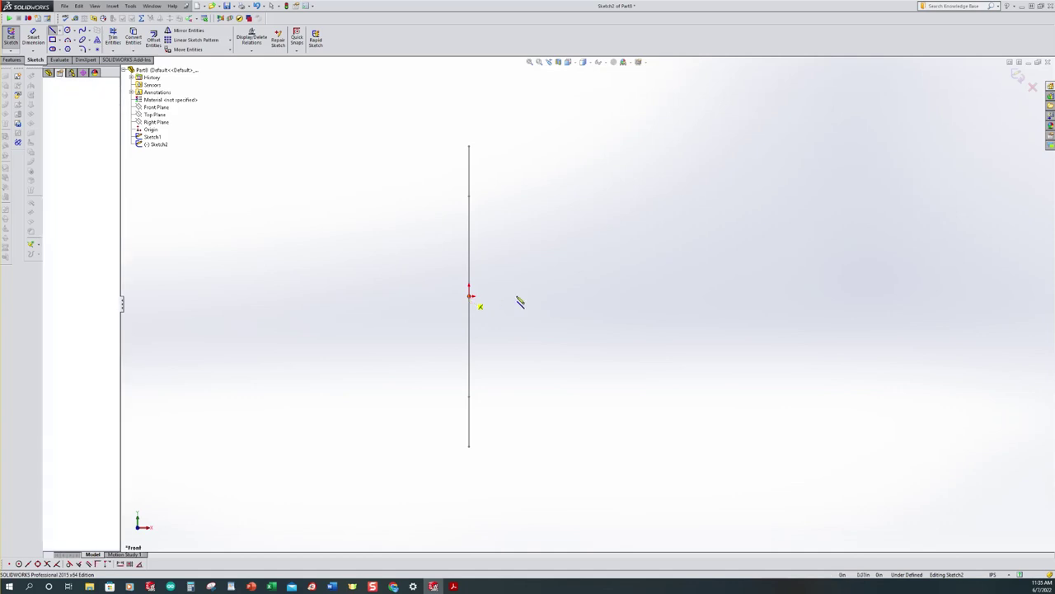
{"action": "left_click", "coordinate": [667, 296]}
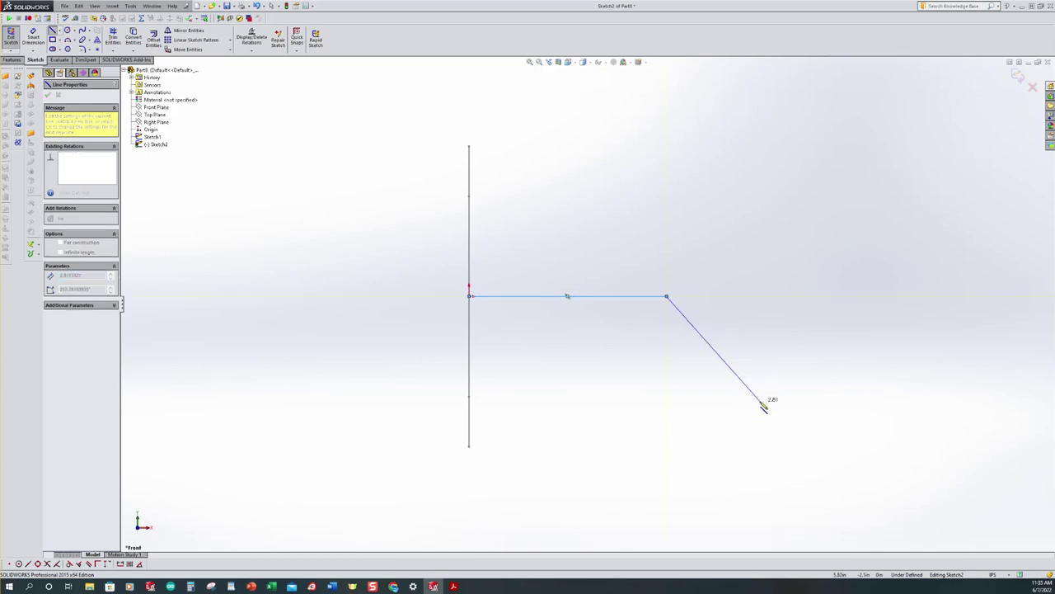
{"action": "left_click", "coordinate": [760, 401]}
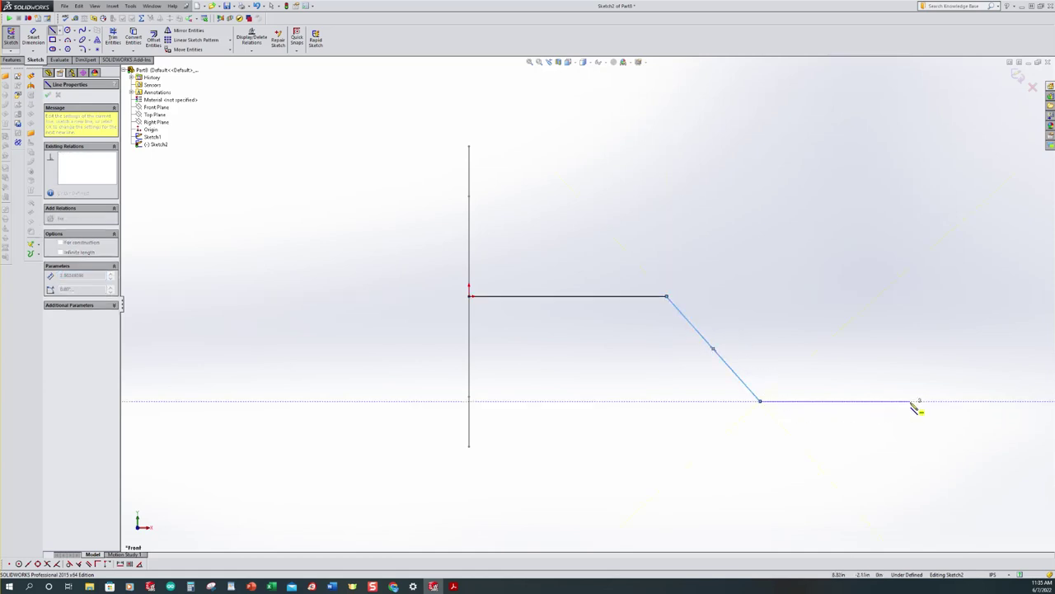
{"action": "left_click", "coordinate": [909, 402]}
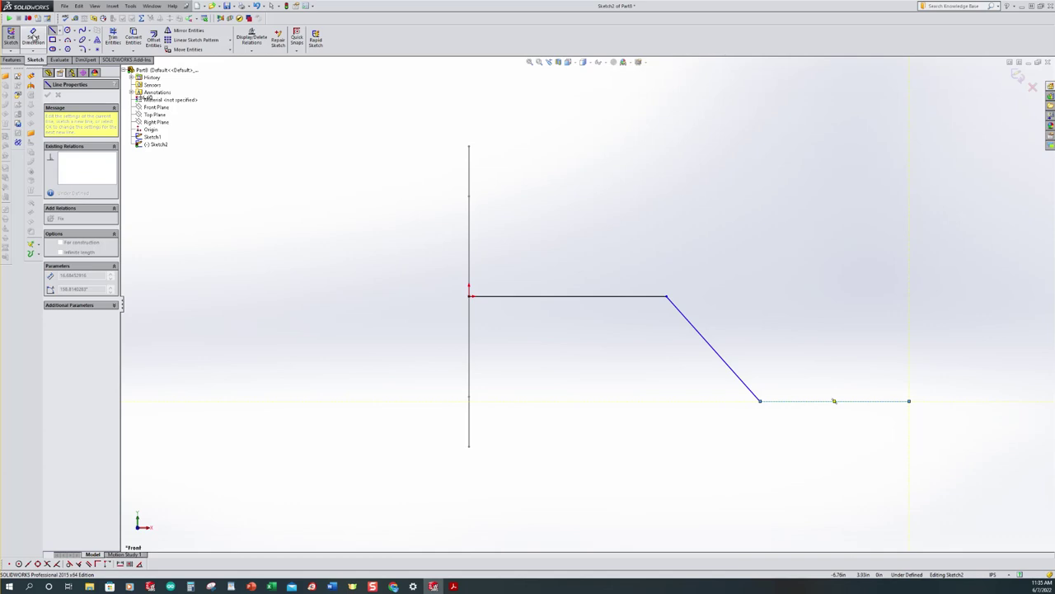
Step: Dimension the path's first horizontal line, starting at the origin, and set it to 20 in
{"action": "left_click", "coordinate": [34, 37]}
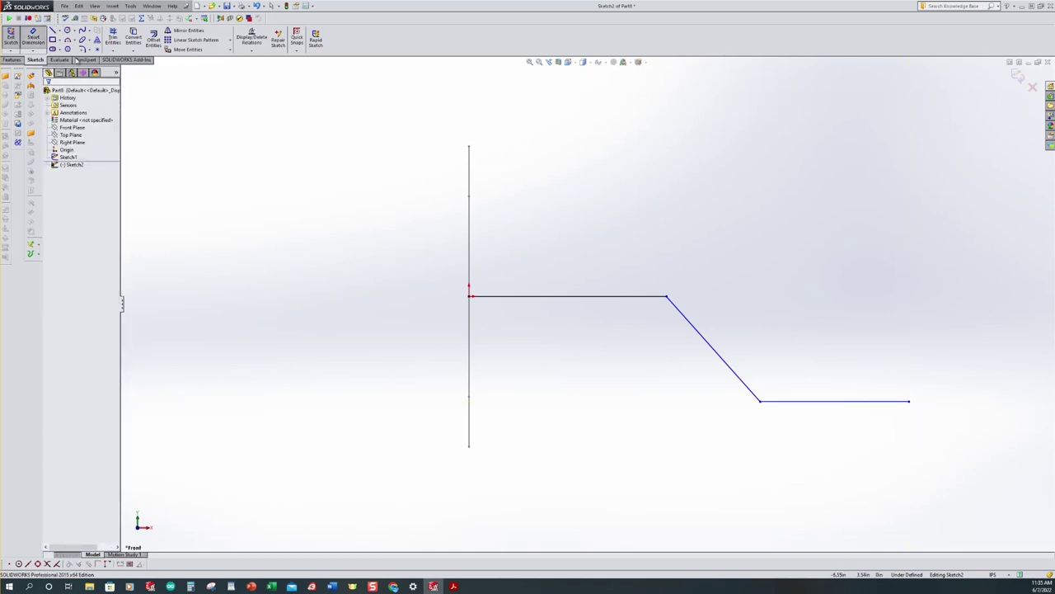
{"action": "left_click", "coordinate": [564, 297]}
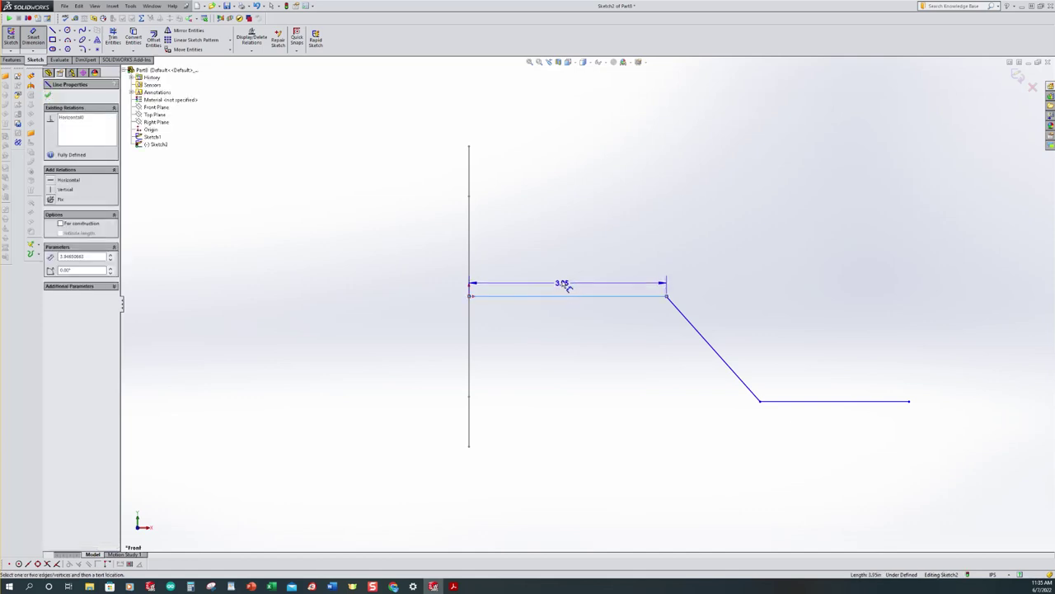
{"action": "left_click", "coordinate": [564, 253]}
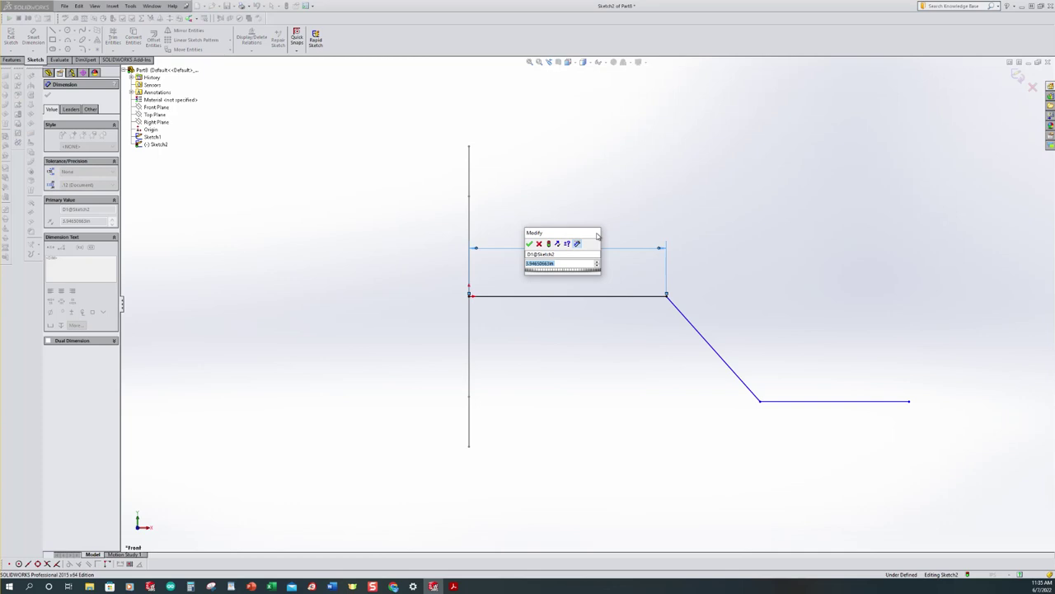
{"action": "type", "text": "20"}
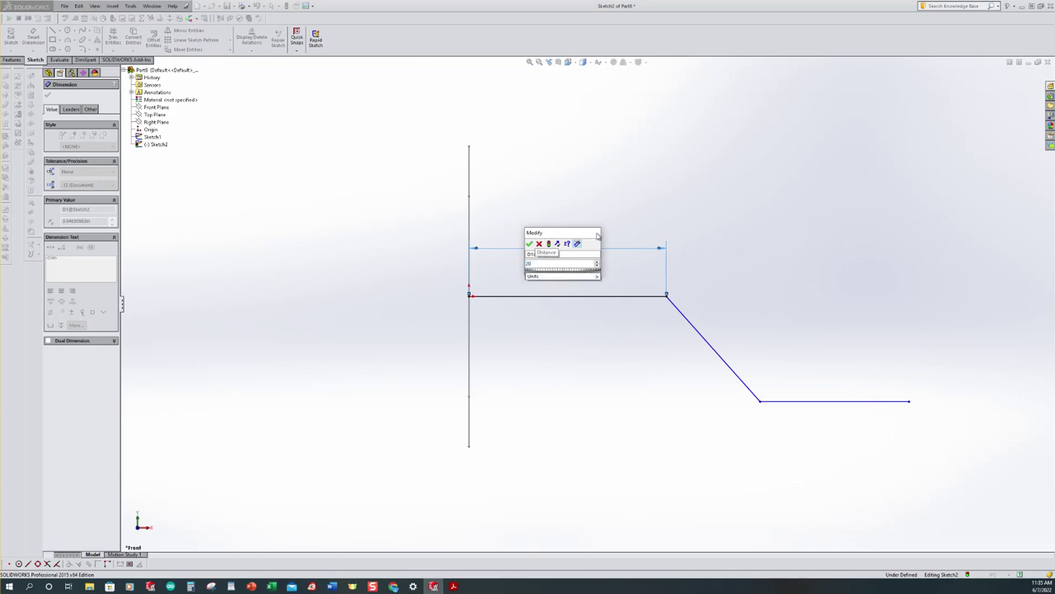
{"action": "key", "text": "Return"}
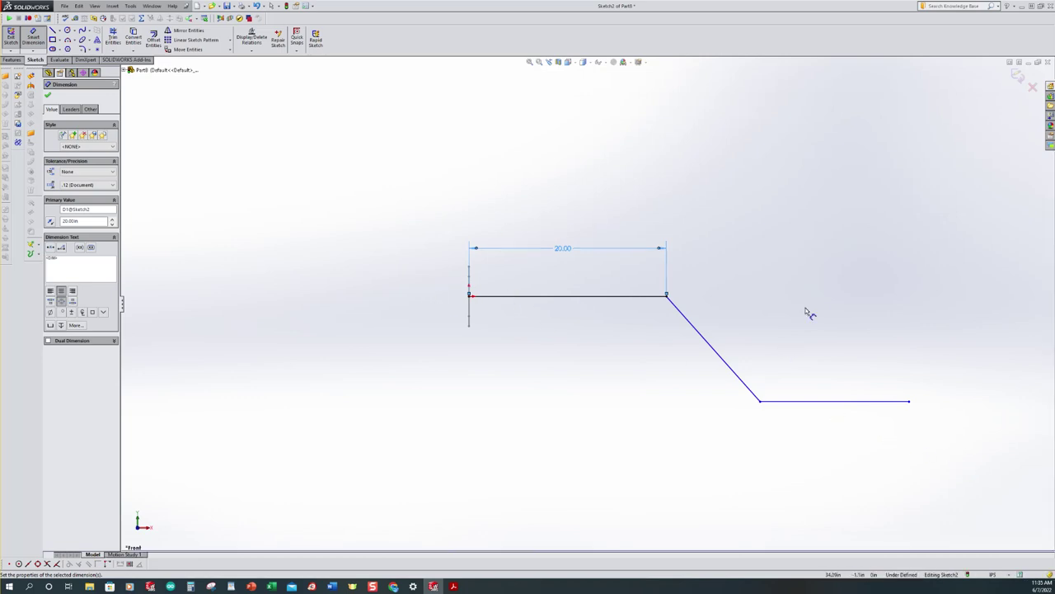
Step: Dimension the lower horizontal line of the path and set it to 20 in
{"action": "left_click", "coordinate": [835, 401]}
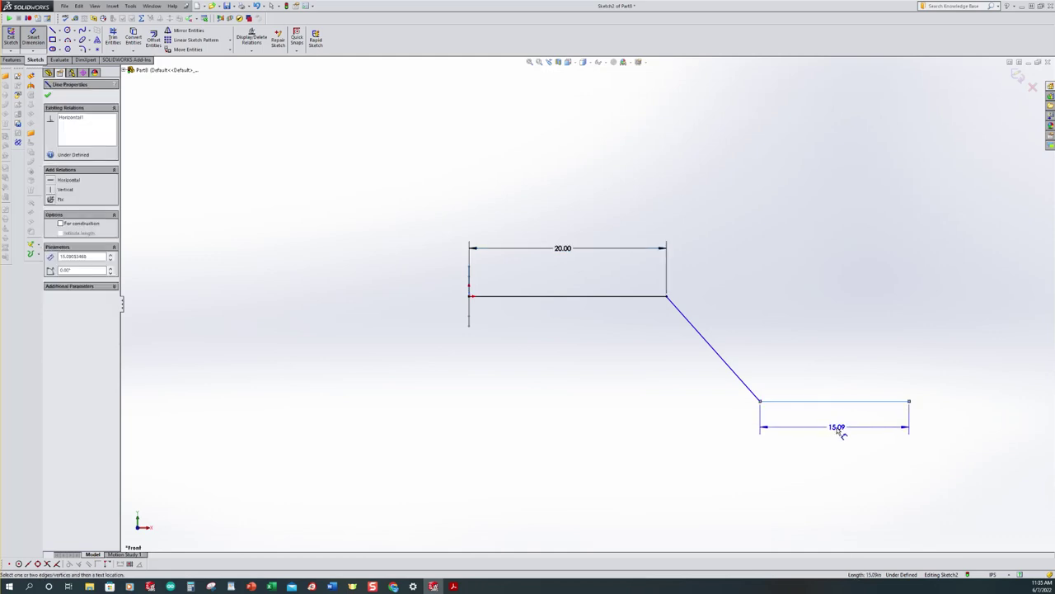
{"action": "left_click", "coordinate": [838, 430]}
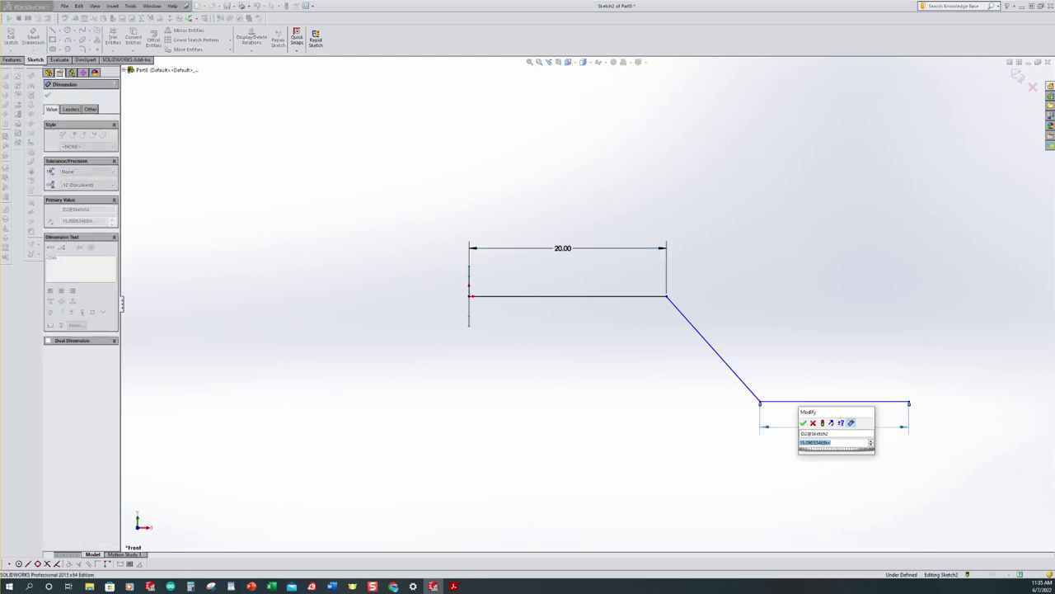
{"action": "key", "text": "Return"}
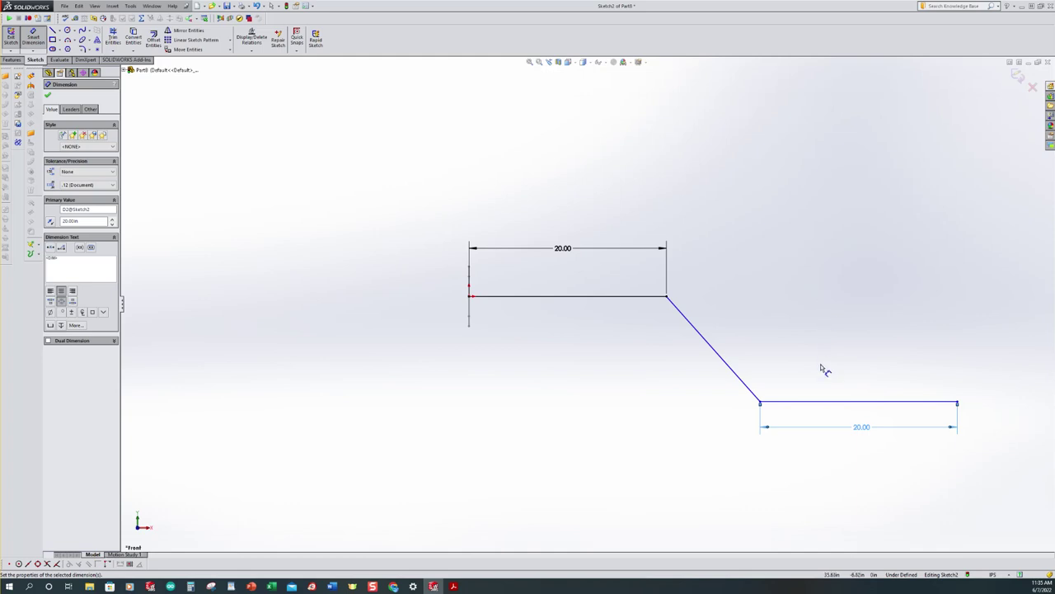
Step: Dimension the vertical distance between the path's two horizontal lines and set it to 10 in
{"action": "left_click", "coordinate": [815, 404]}
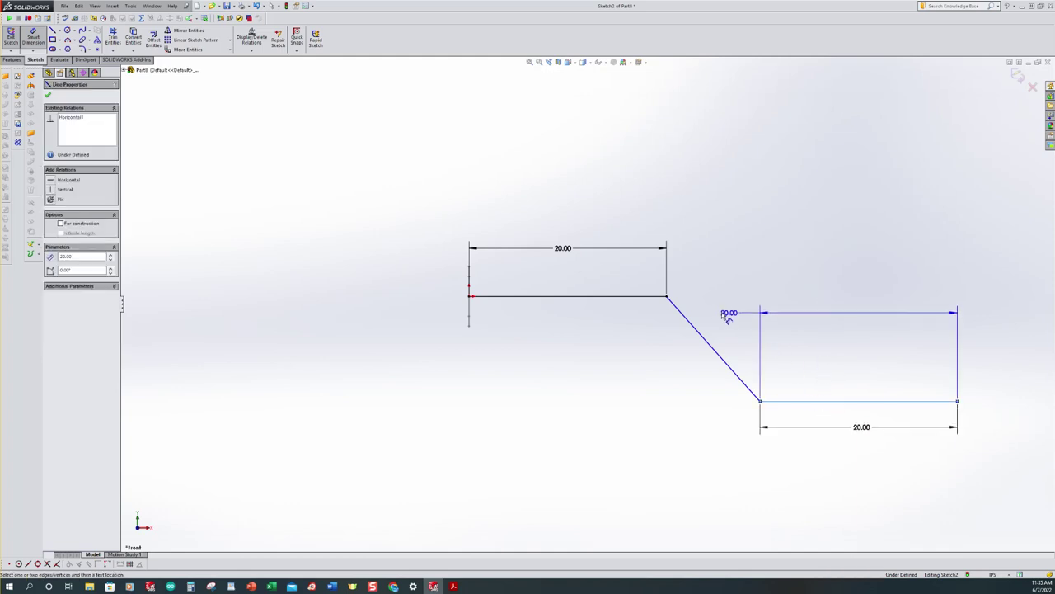
{"action": "left_click", "coordinate": [652, 296]}
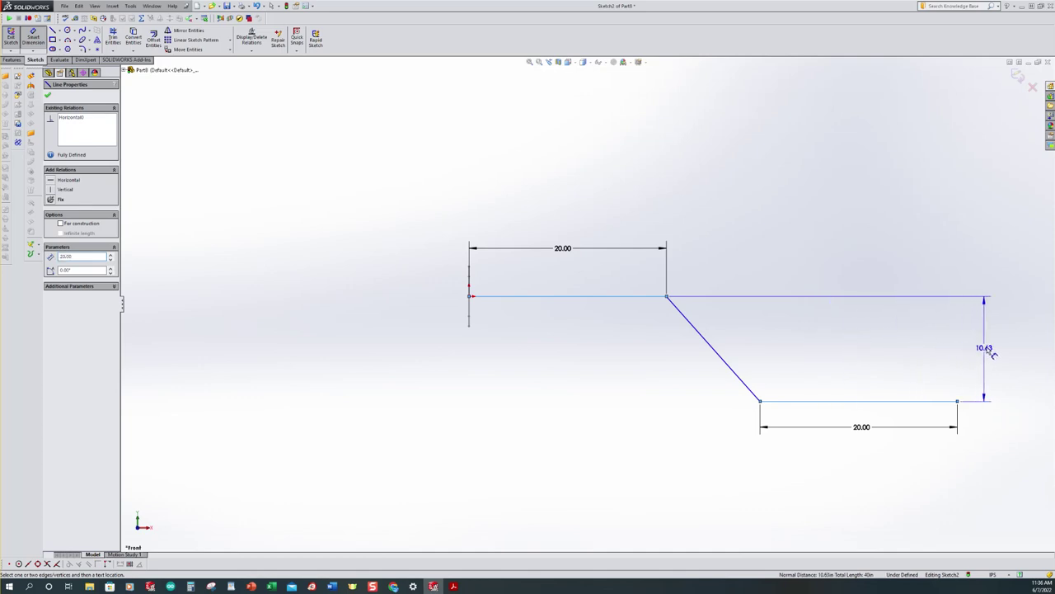
{"action": "left_click", "coordinate": [989, 352]}
{"action": "type", "text": "10"}
{"action": "key", "text": "Return"}
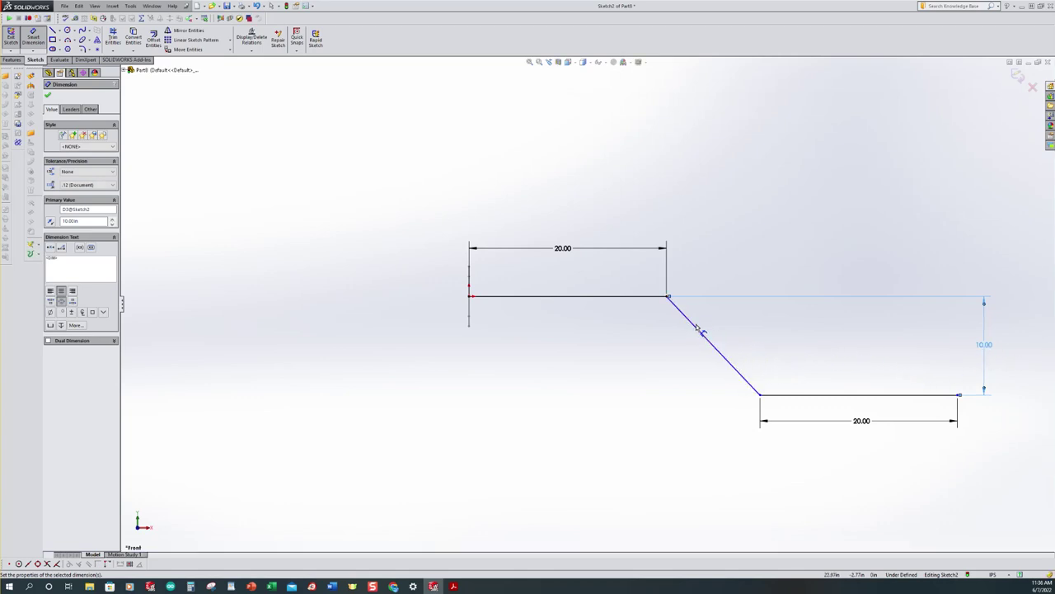
Step: Dimension the angle between the path's sloping line and lower horizontal line and set it to 150 degrees
{"action": "left_click", "coordinate": [831, 400]}
{"action": "left_click", "coordinate": [732, 367]}
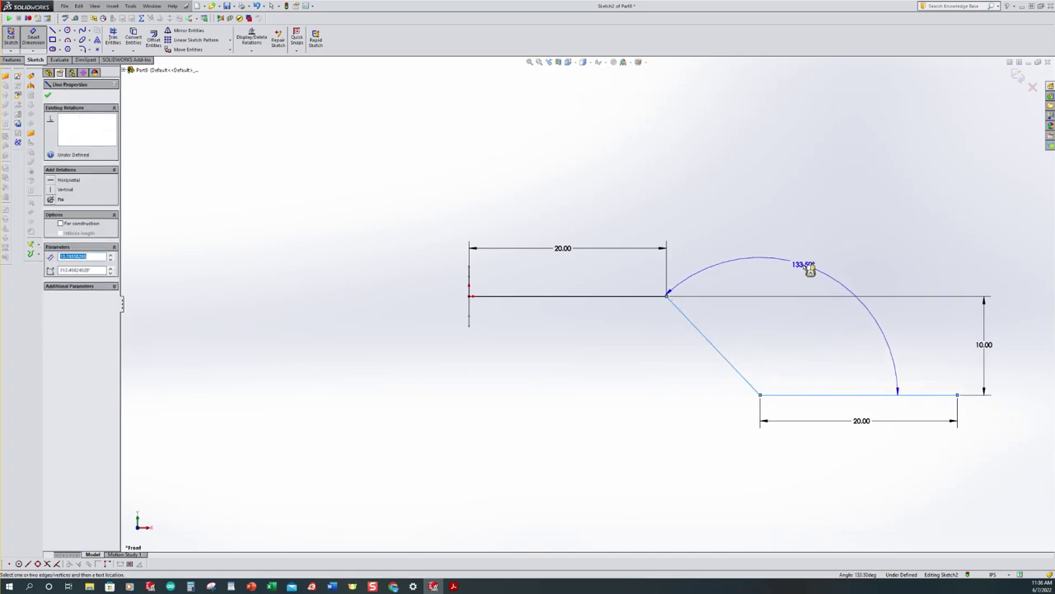
{"action": "left_click", "coordinate": [810, 269]}
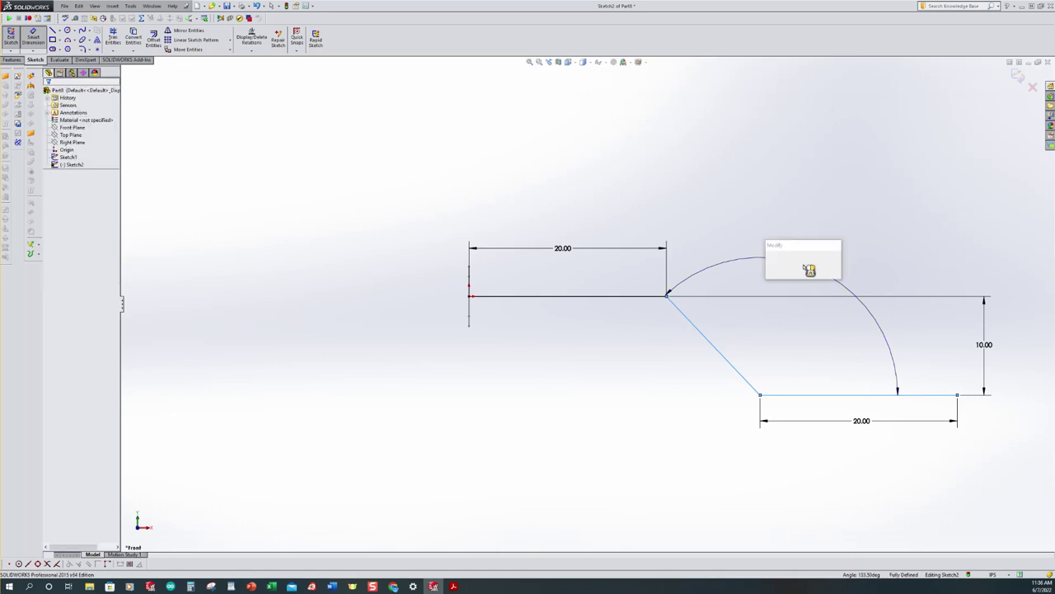
{"action": "type", "text": "150"}
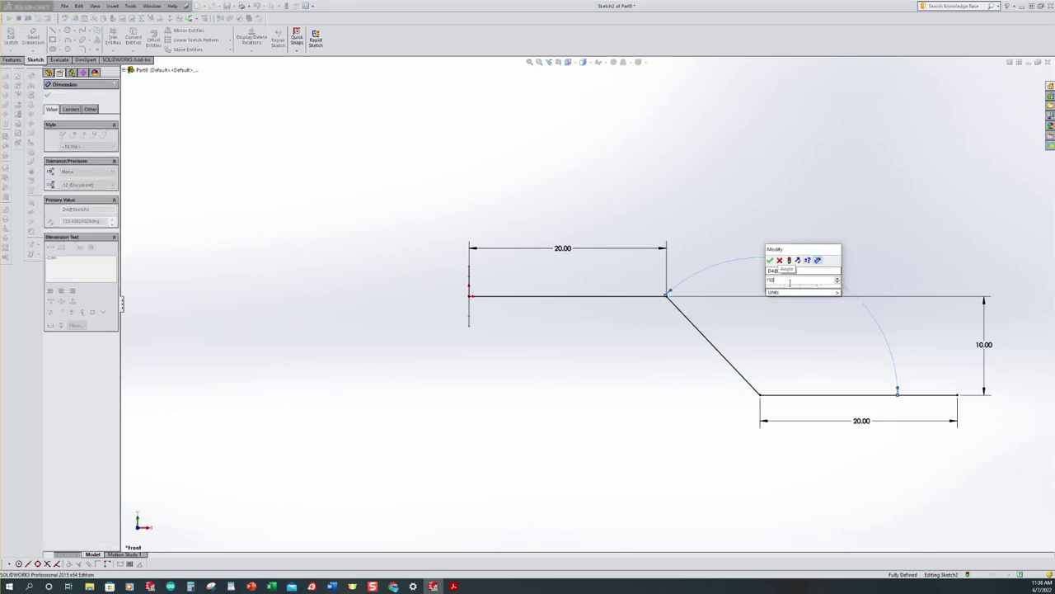
{"action": "left_click", "coordinate": [782, 294]}
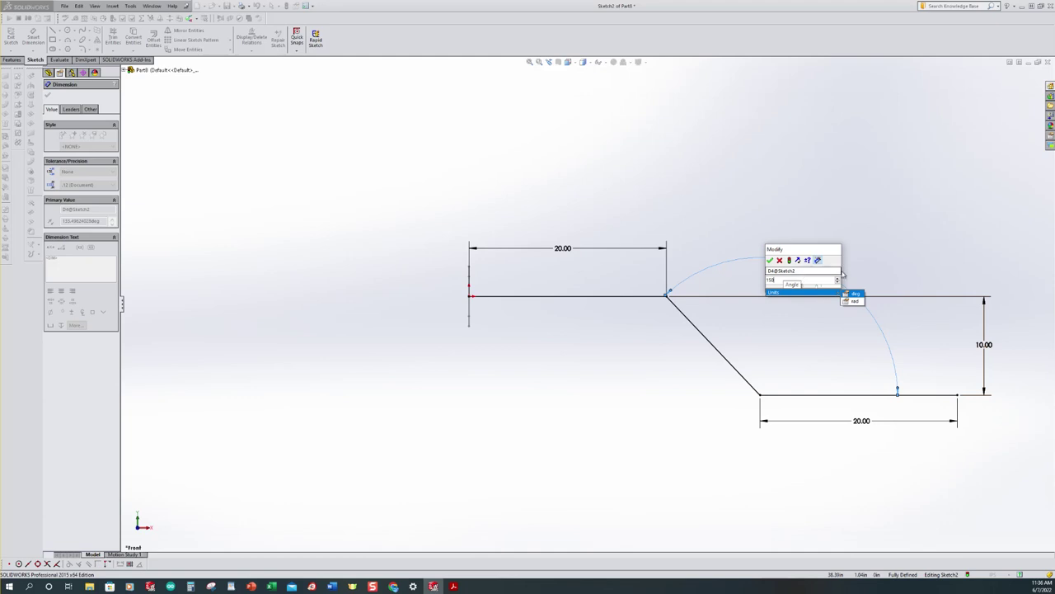
{"action": "left_click", "coordinate": [780, 259]}
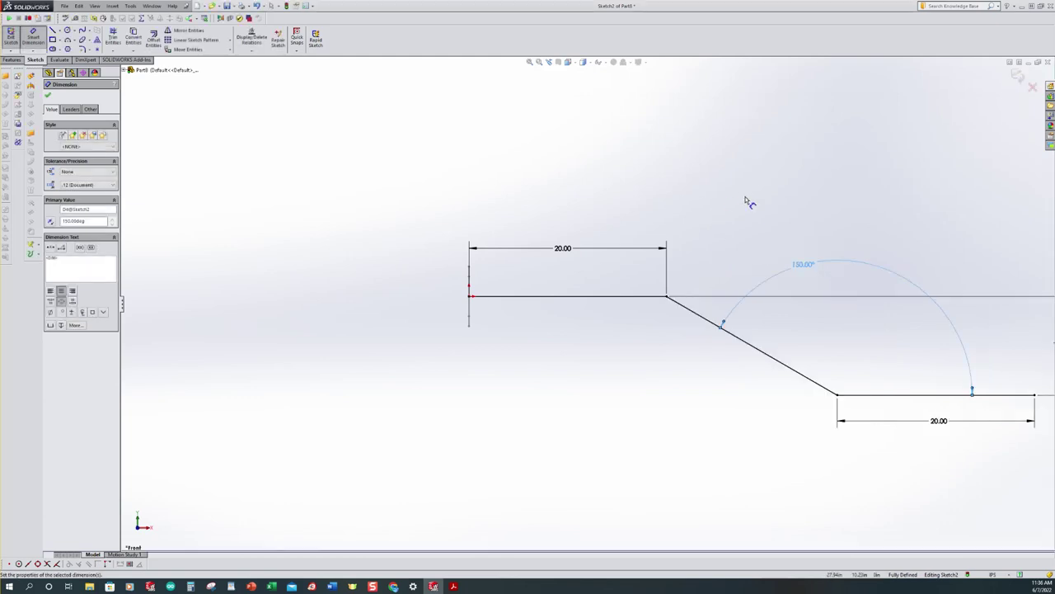
{"action": "left_click", "coordinate": [750, 201]}
{"action": "scroll", "coordinate": [825, 354], "scroll_direction": "up", "scroll_amount": 3}
{"action": "scroll", "coordinate": [777, 356], "scroll_direction": "down", "scroll_amount": 2}
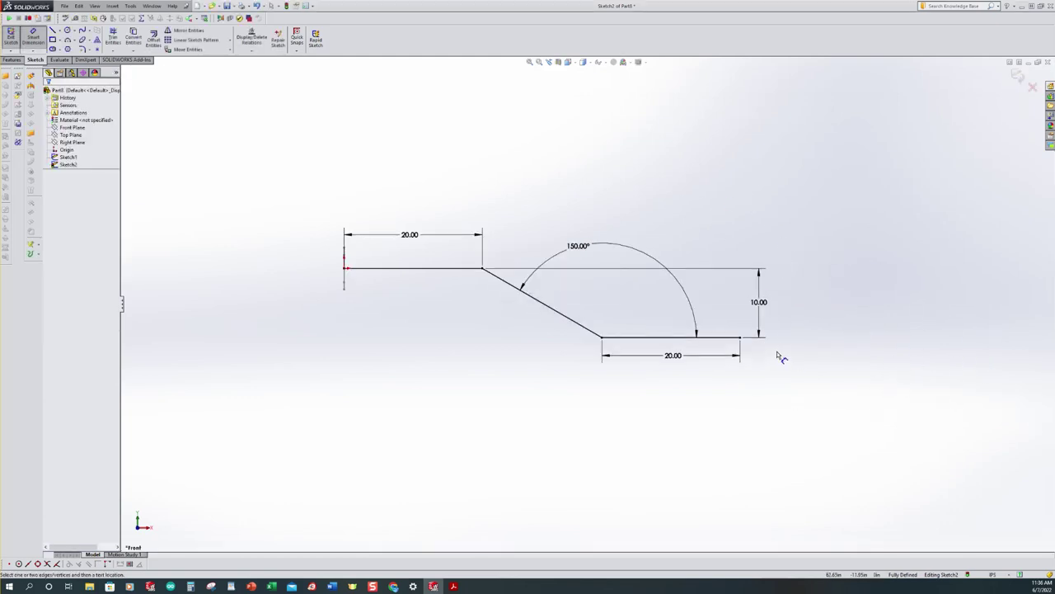
{"action": "scroll", "coordinate": [776, 355], "scroll_direction": "down", "scroll_amount": 2}
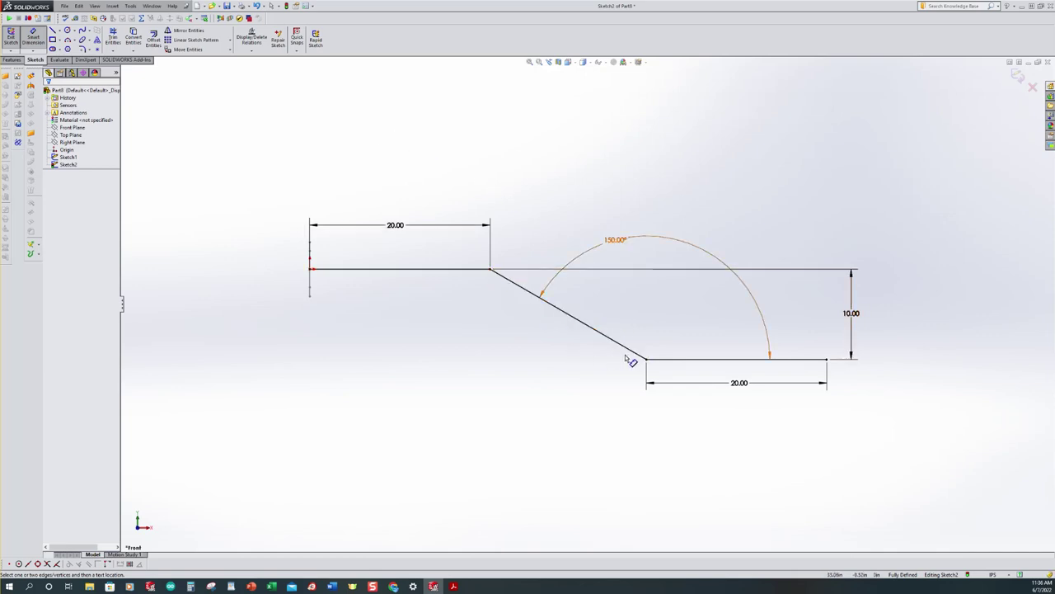
Step: Round both corners of the path with 15 in sketch fillets and close the sketch
{"action": "left_click", "coordinate": [84, 50]}
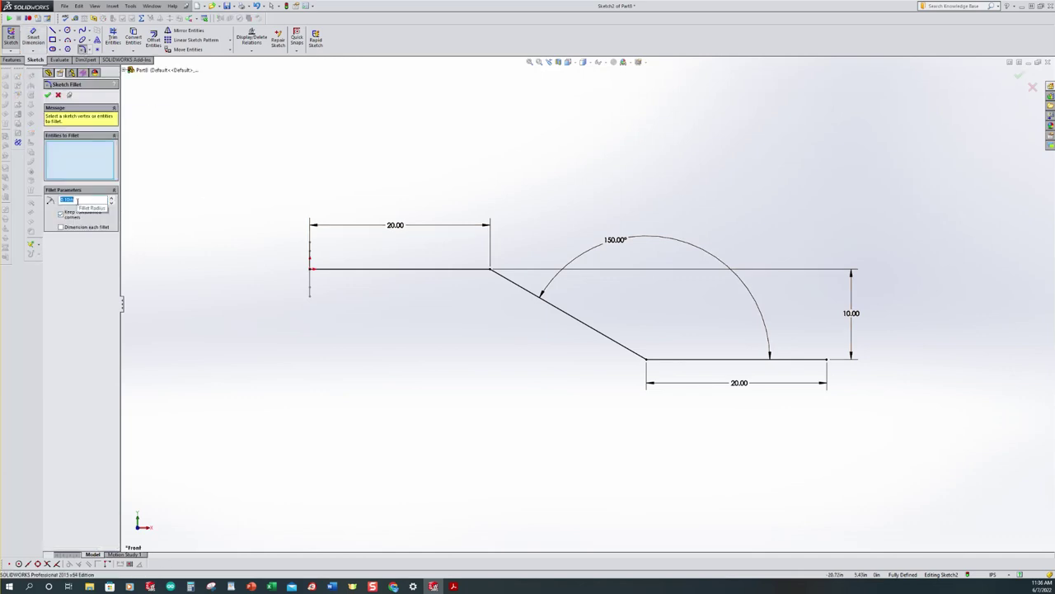
{"action": "type", "text": "5."}
{"action": "left_click", "coordinate": [490, 272]}
{"action": "left_click", "coordinate": [648, 363]}
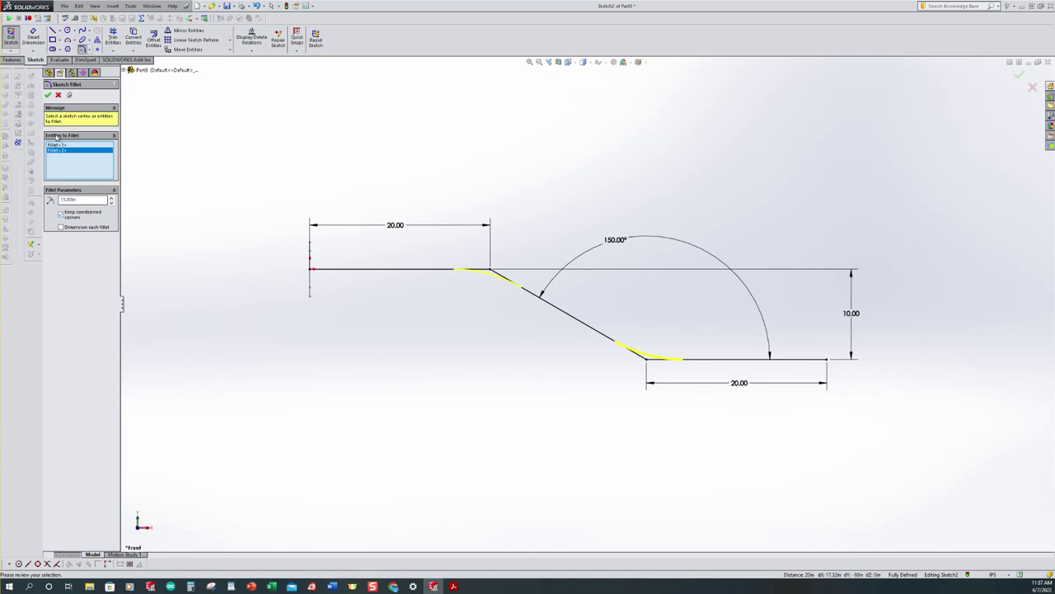
{"action": "left_click", "coordinate": [48, 96]}
{"action": "left_click", "coordinate": [58, 96]}
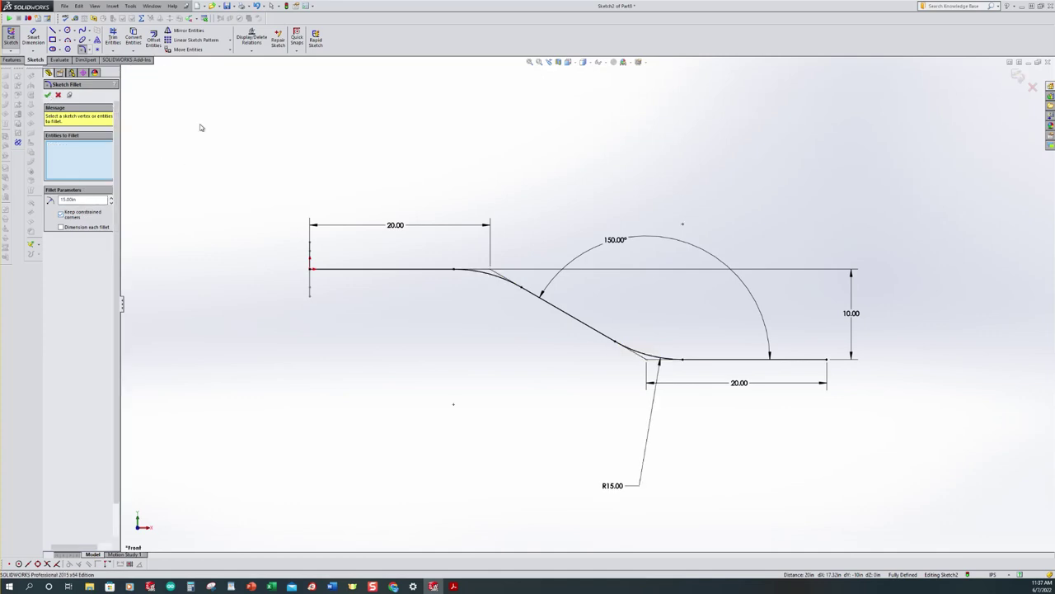
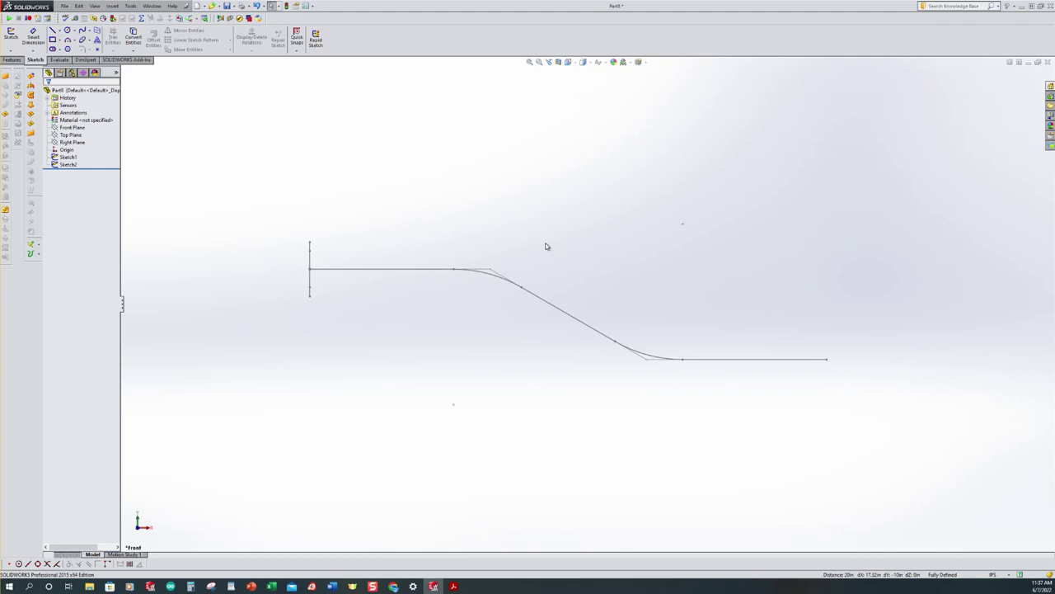
Step: Create a swept boss using the half cross-section sketch as profile and the bent Front Plane sketch as path
{"action": "key", "text": "ctrl+7"}
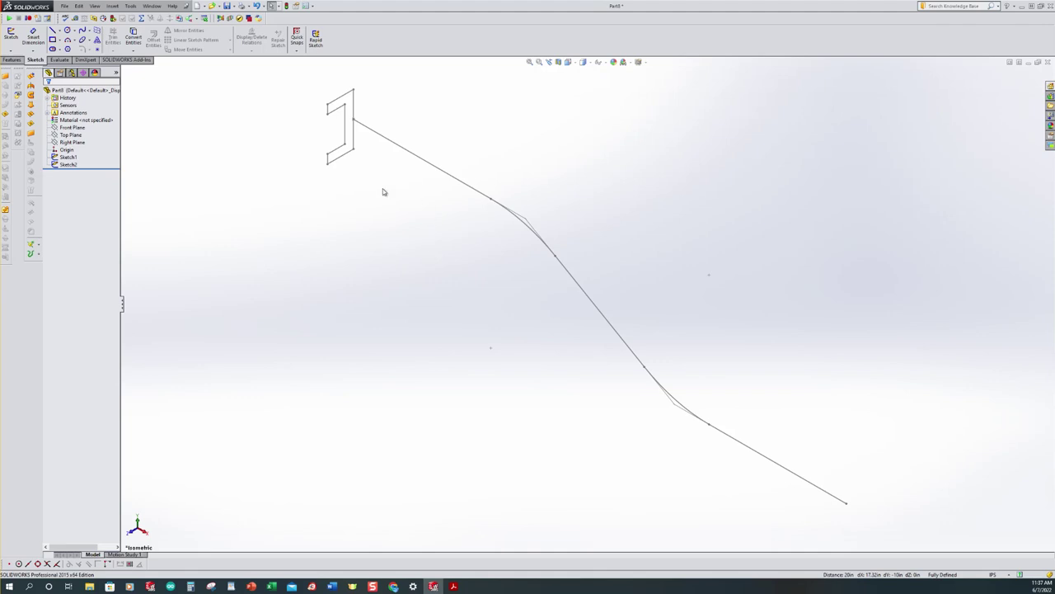
{"action": "left_click", "coordinate": [70, 167]}
{"action": "left_click", "coordinate": [92, 173]}
{"action": "left_click", "coordinate": [12, 60]}
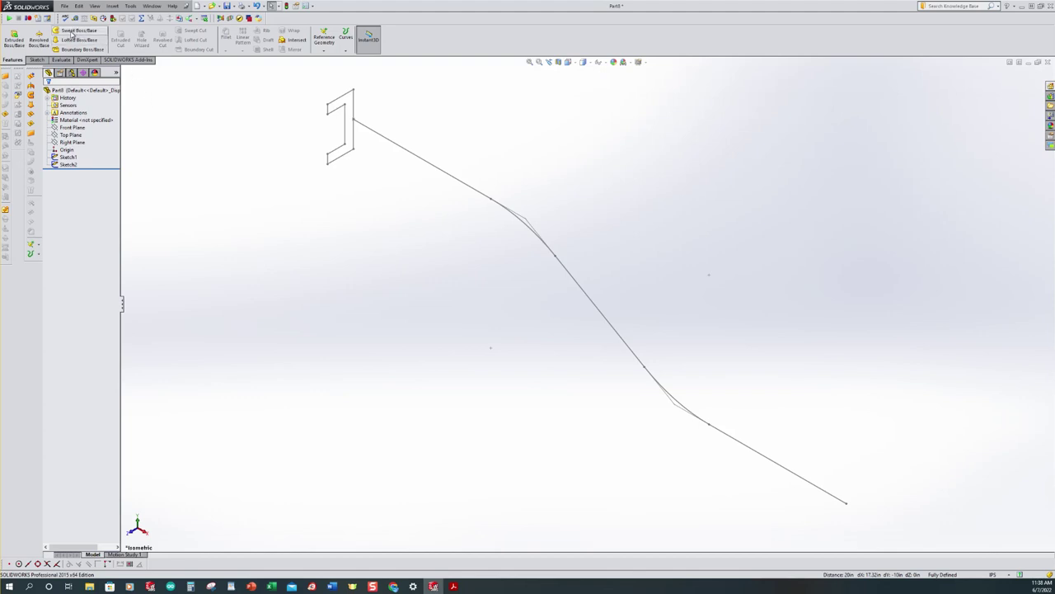
{"action": "left_click", "coordinate": [71, 31]}
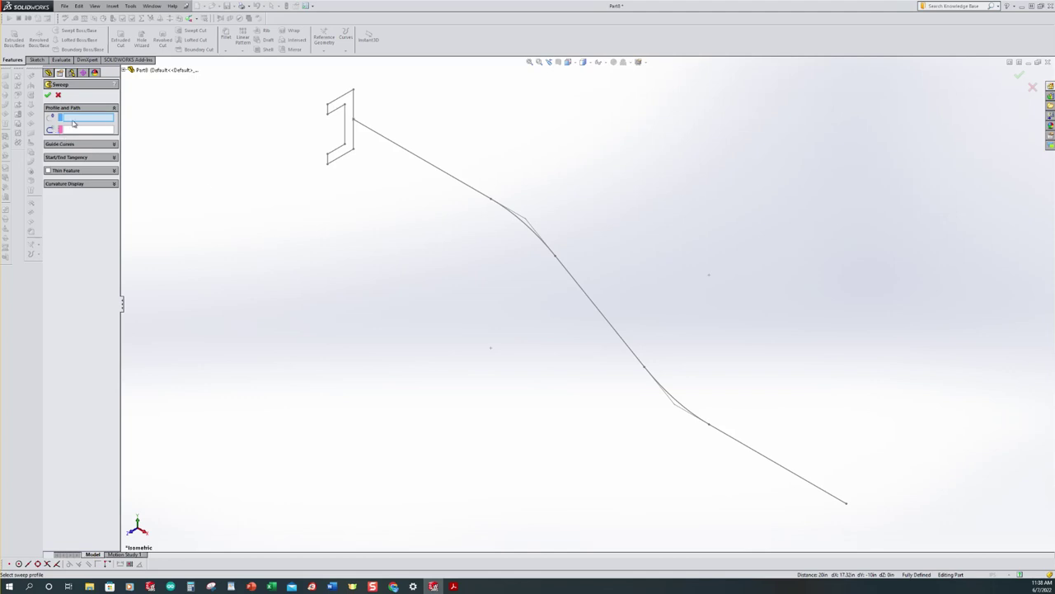
{"action": "left_click", "coordinate": [343, 161]}
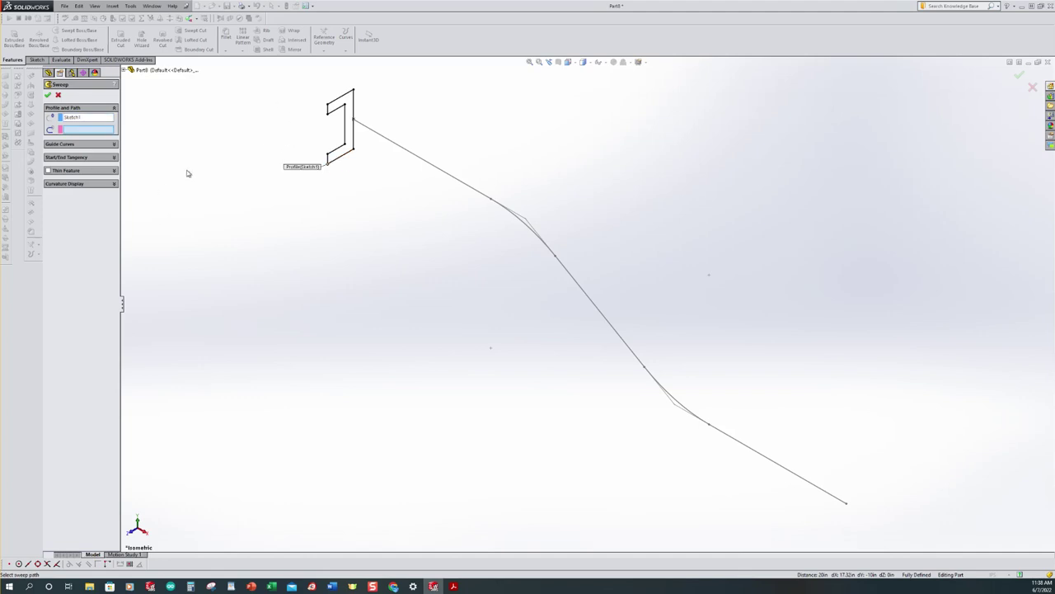
{"action": "left_click", "coordinate": [392, 145]}
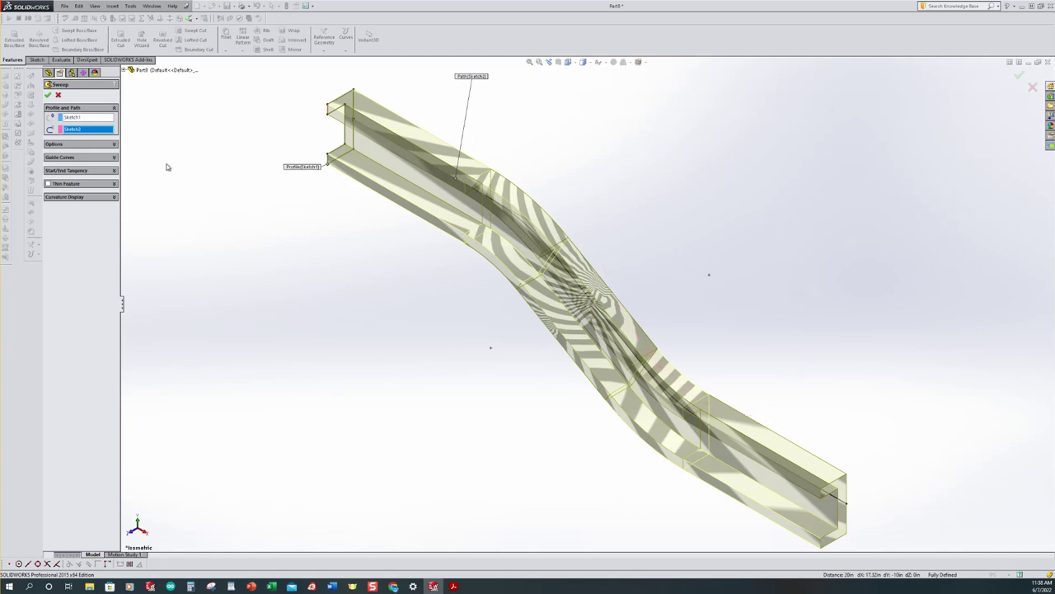
{"action": "left_click", "coordinate": [48, 96]}
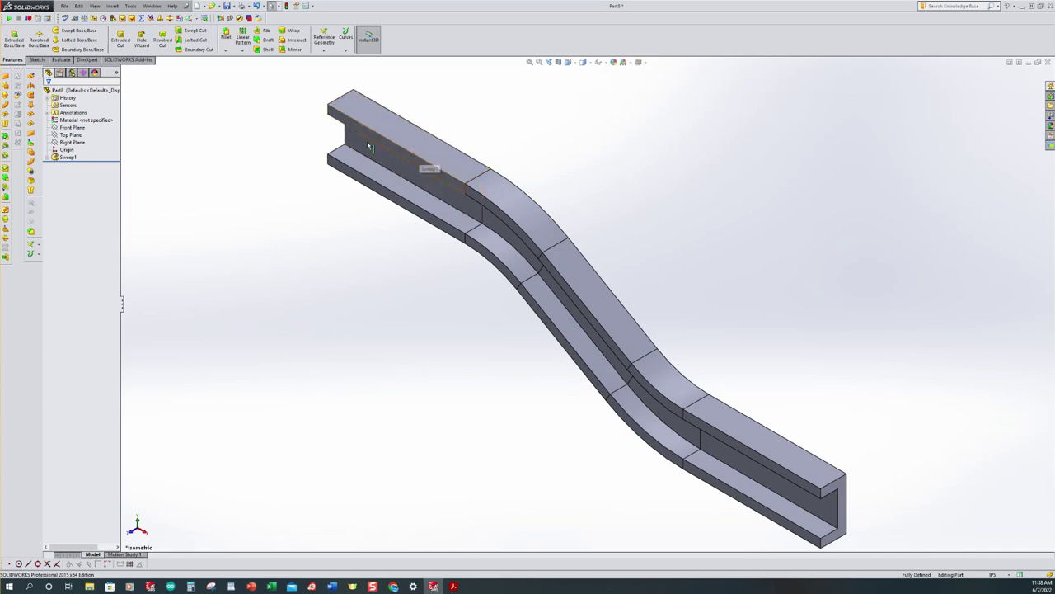
Step: Mirror the swept half beam about the Front Plane to complete the I-beam
{"action": "left_click", "coordinate": [295, 52]}
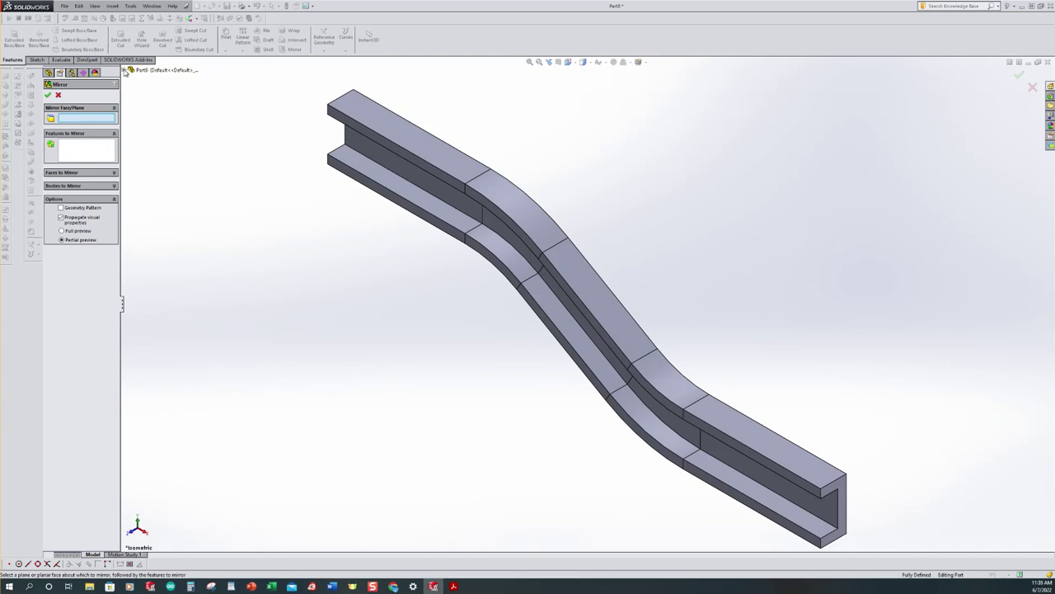
{"action": "left_click", "coordinate": [126, 71]}
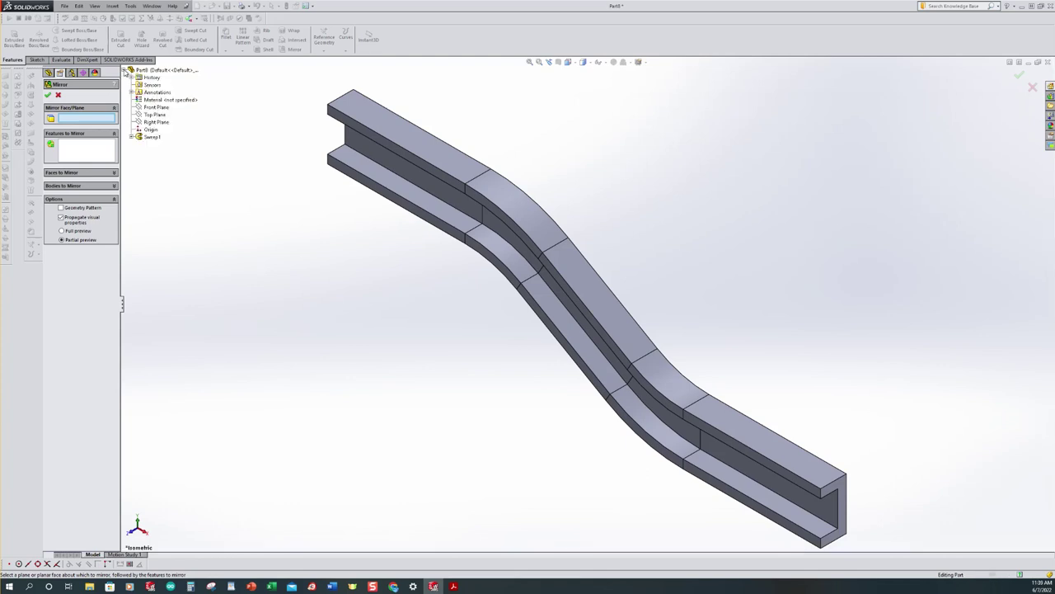
{"action": "left_click", "coordinate": [163, 109]}
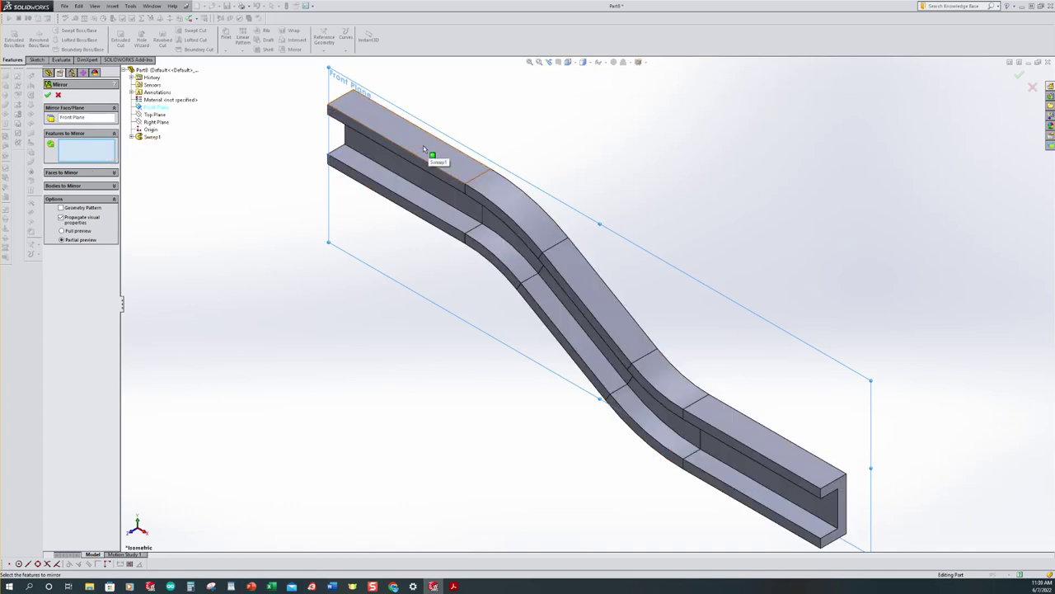
{"action": "left_click", "coordinate": [148, 138]}
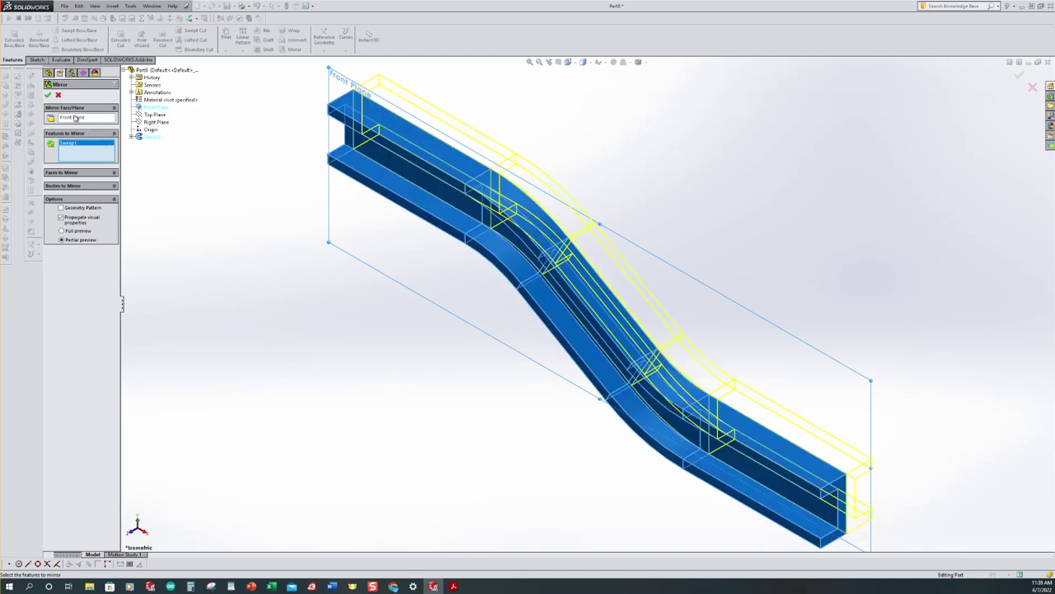
{"action": "left_click", "coordinate": [48, 95]}
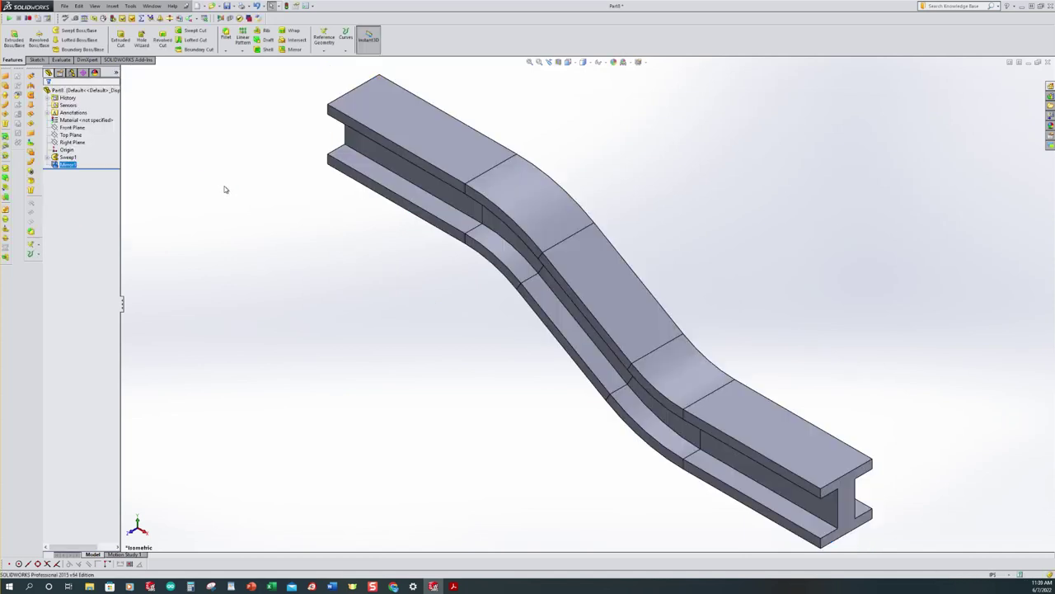
Step: Check the holes in the PDF drawing and, back in SOLIDWORKS, show the sweep's path sketch on the beam
{"action": "left_click", "coordinate": [453, 586]}
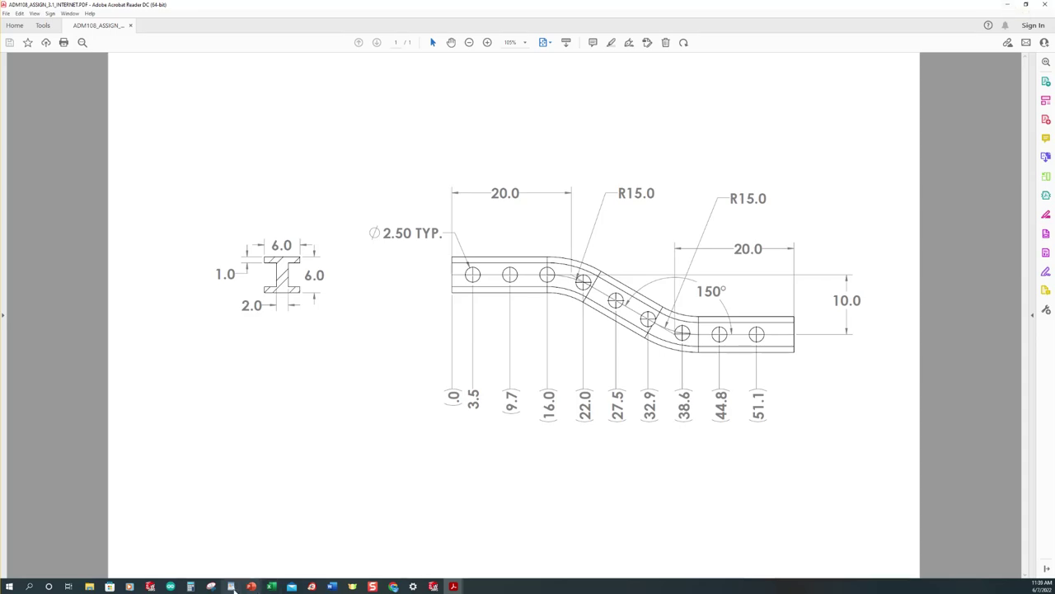
{"action": "left_click", "coordinate": [433, 585]}
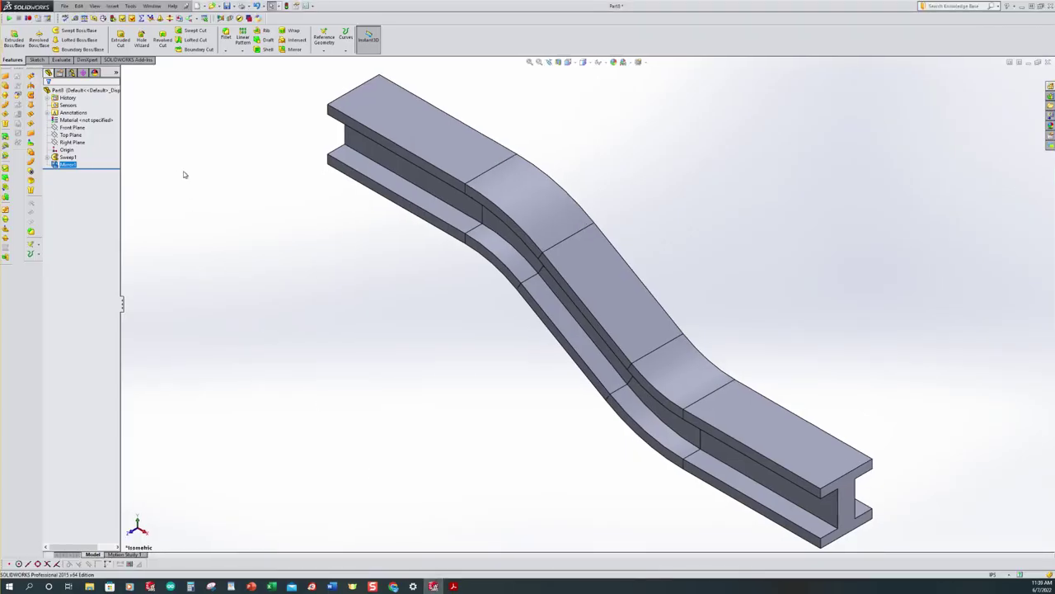
{"action": "left_click", "coordinate": [48, 158]}
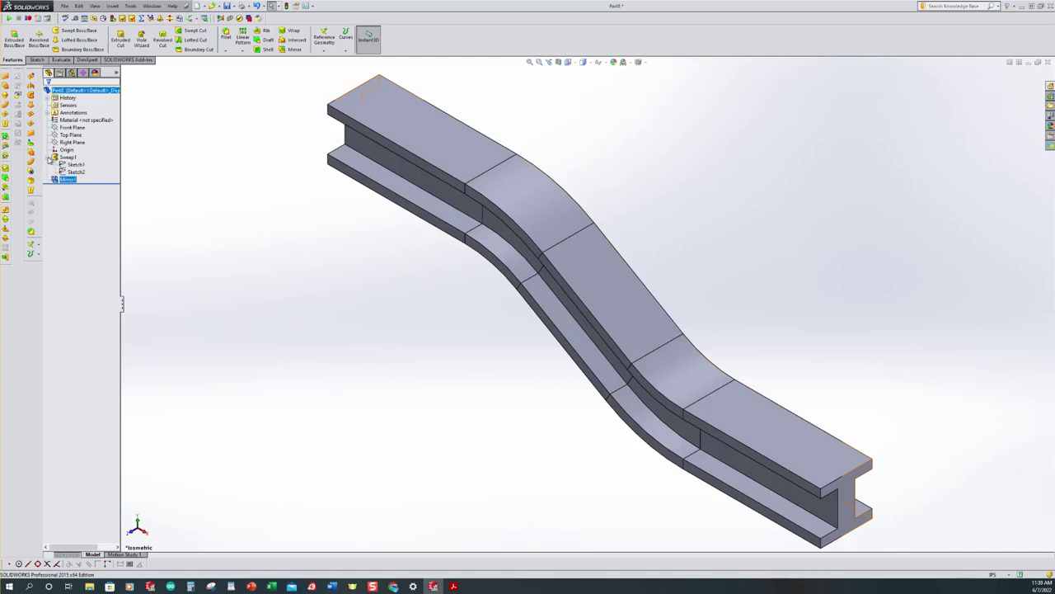
{"action": "left_click", "coordinate": [71, 158]}
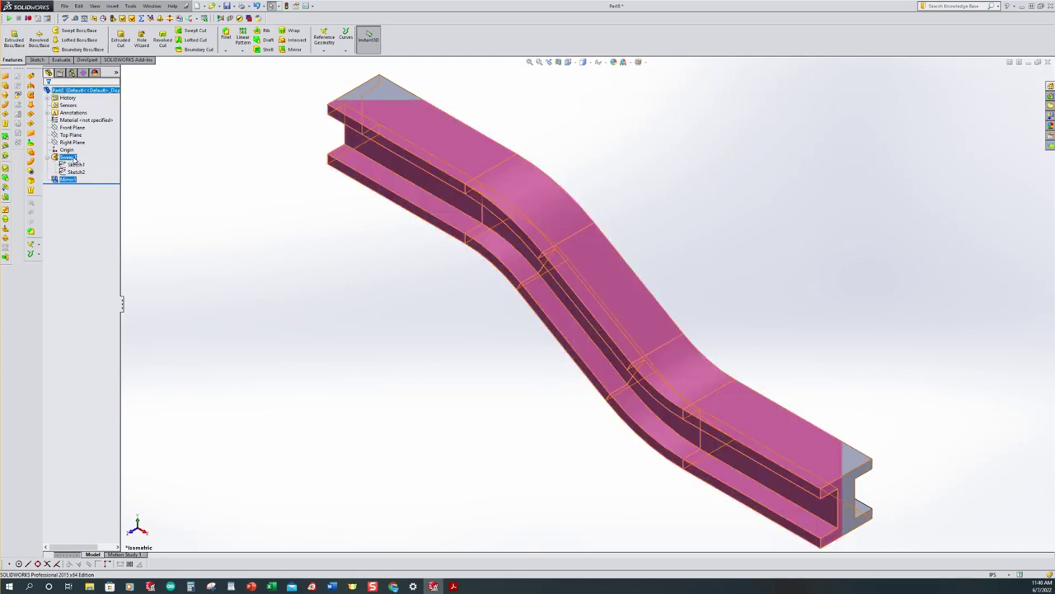
{"action": "left_click", "coordinate": [75, 172]}
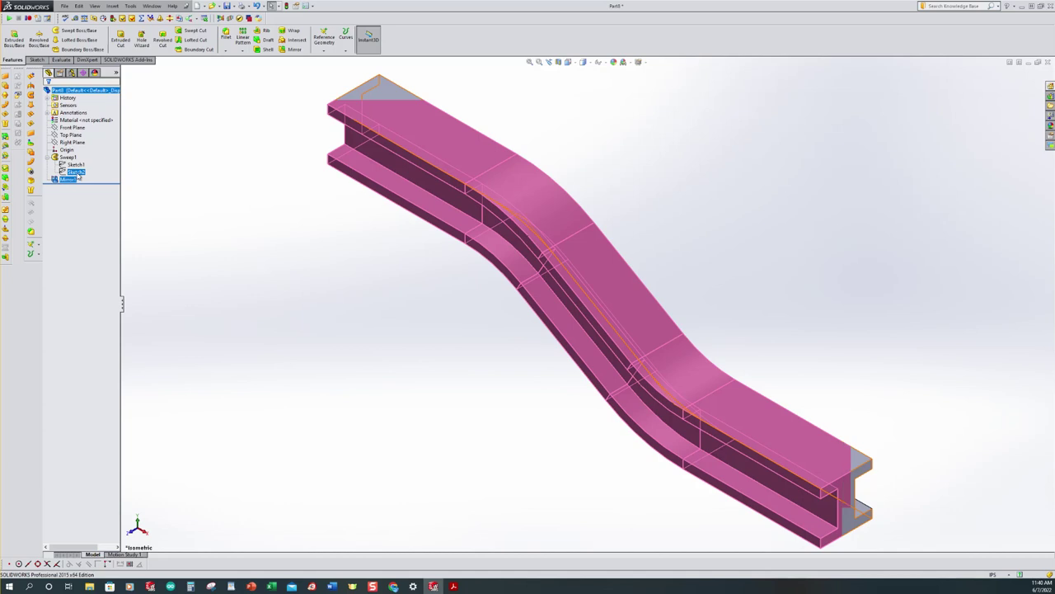
{"action": "left_click", "coordinate": [94, 132]}
{"action": "left_click", "coordinate": [64, 172], "text": "ctrl"}
{"action": "left_click", "coordinate": [63, 173]}
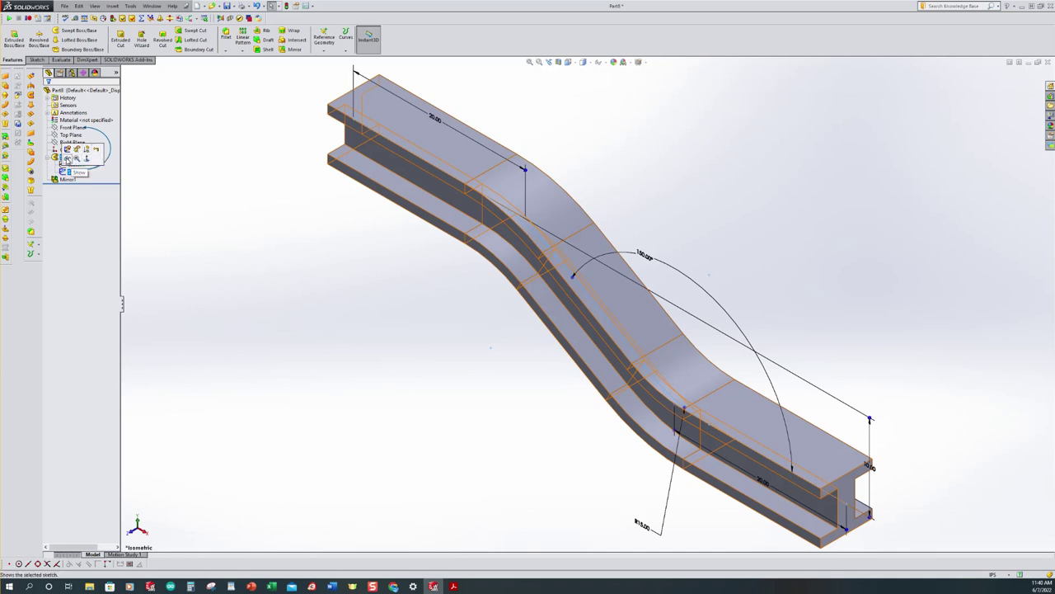
{"action": "left_click", "coordinate": [63, 161]}
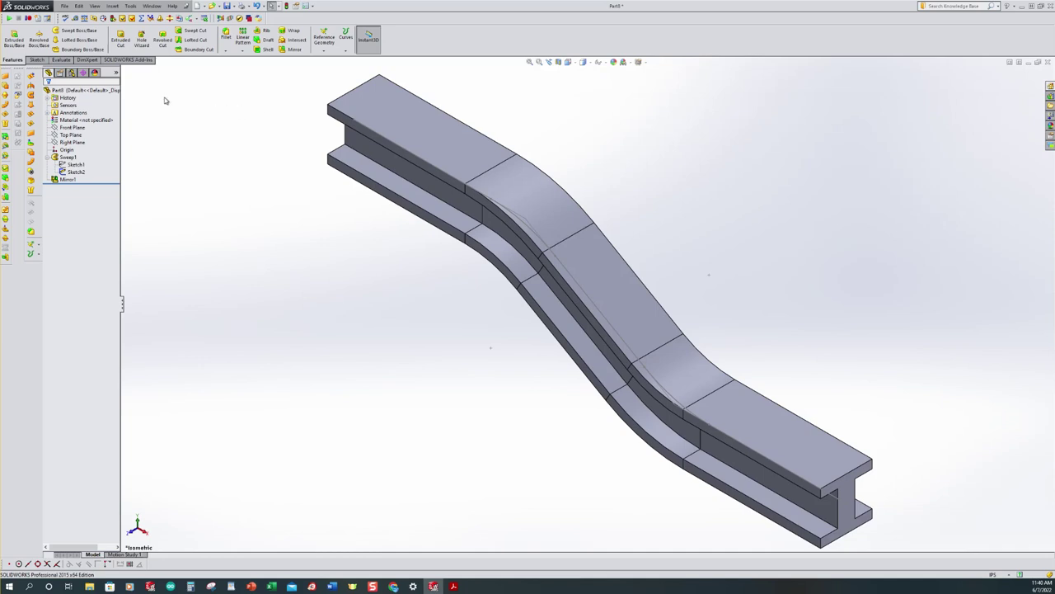
Step: Start an extruded cut on the Front Plane and sketch a circle about 2.57 in in diameter on the path line, near the beam's upper end
{"action": "left_click", "coordinate": [122, 43]}
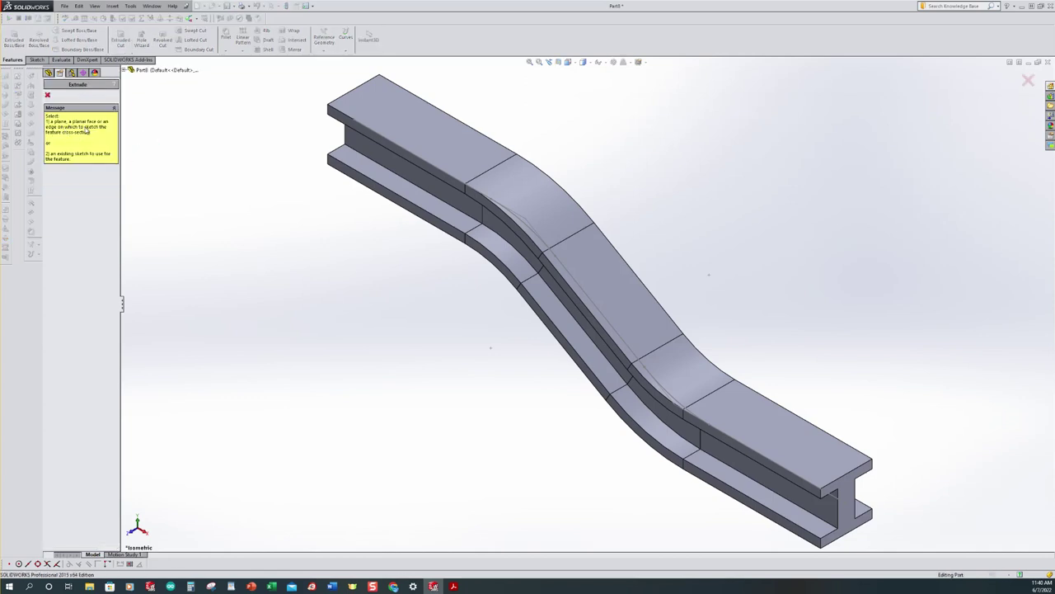
{"action": "left_click", "coordinate": [131, 72]}
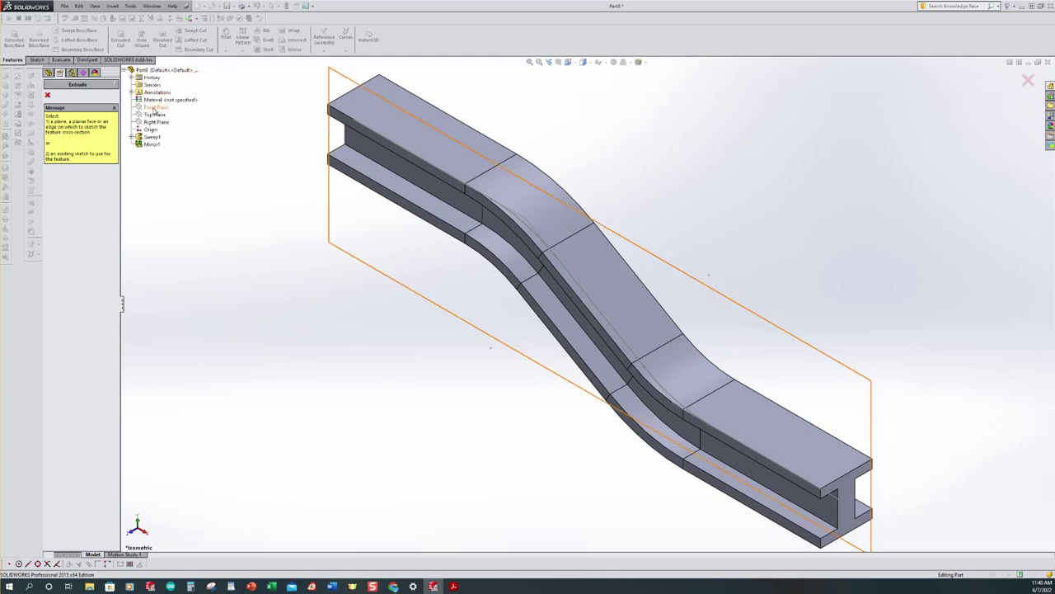
{"action": "left_click", "coordinate": [155, 110]}
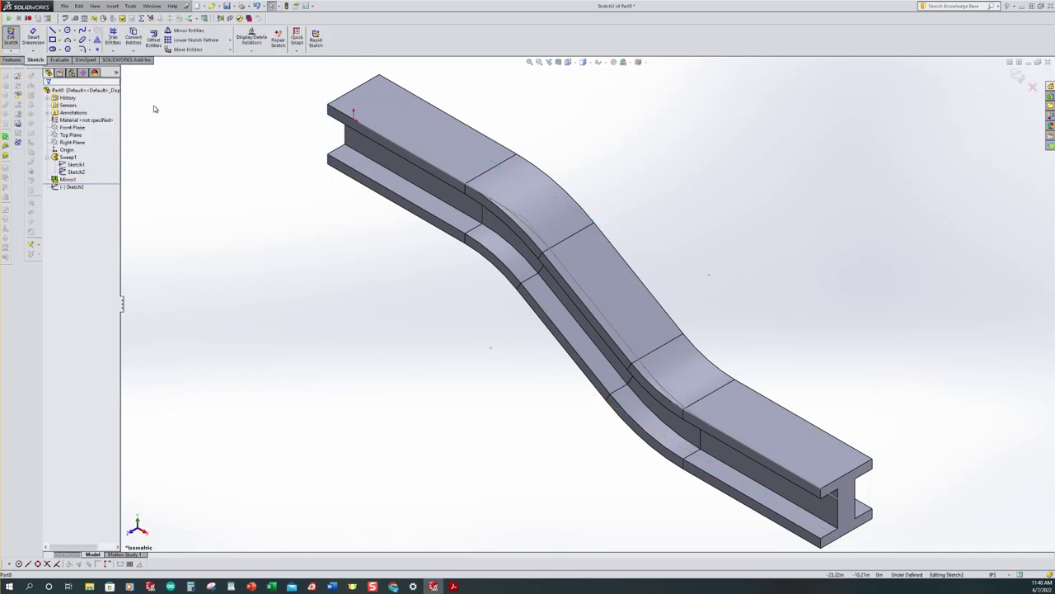
{"action": "key", "text": "ctrl+8"}
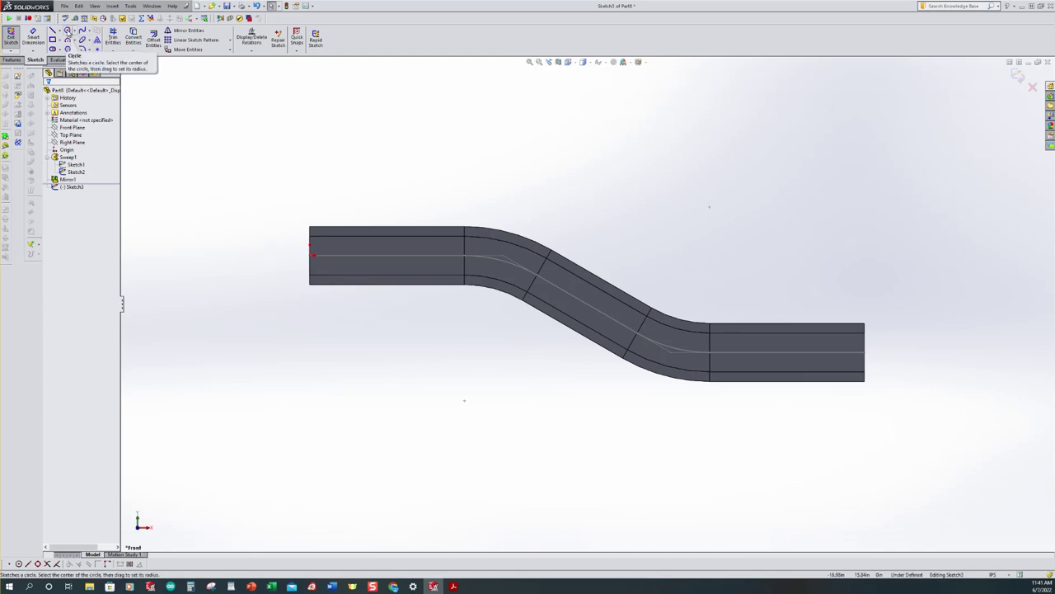
{"action": "left_click", "coordinate": [67, 30]}
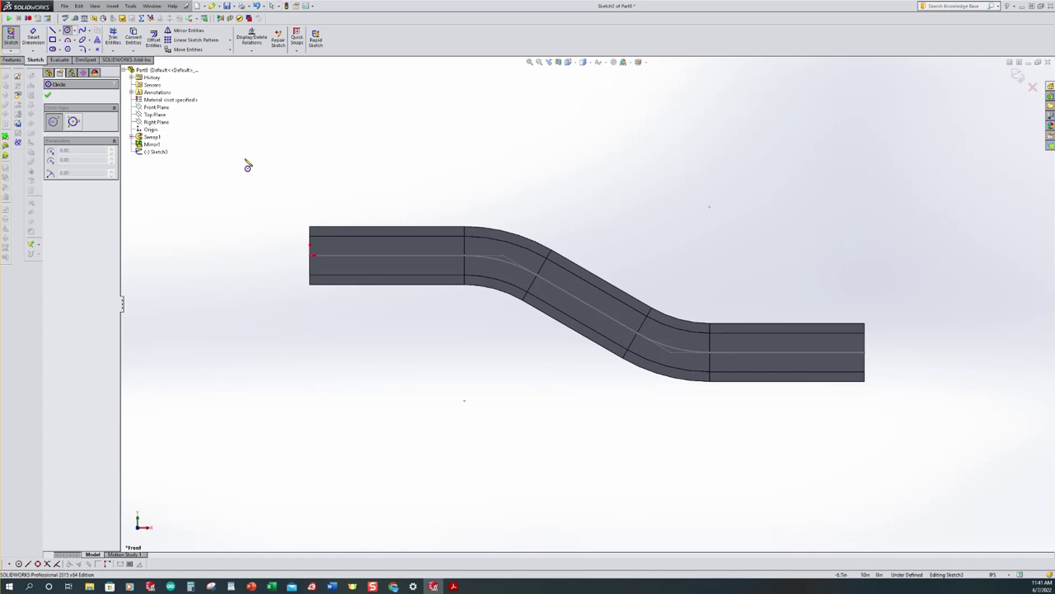
{"action": "left_click", "coordinate": [338, 255]}
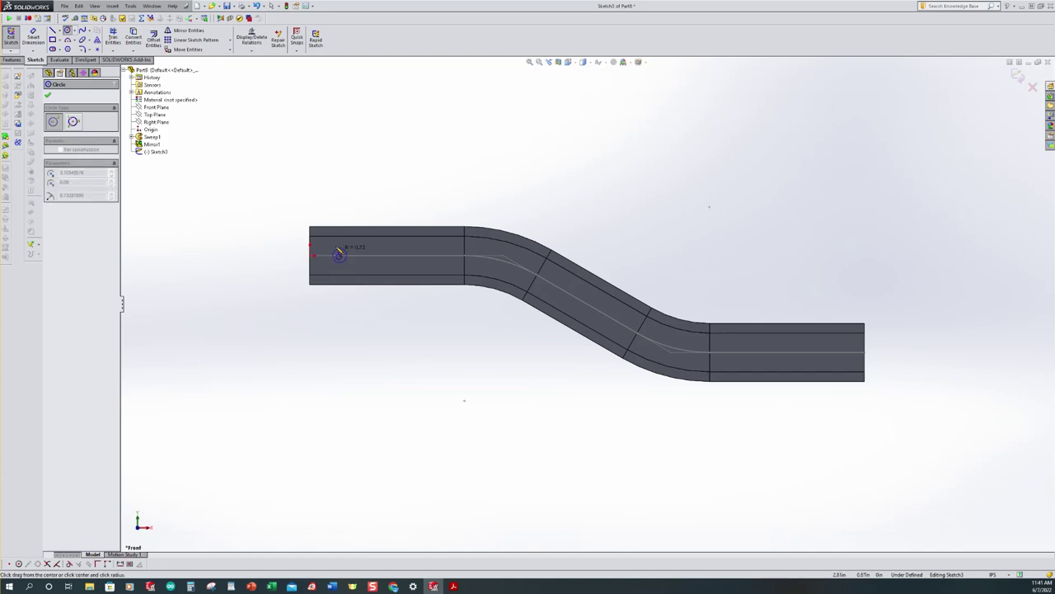
{"action": "left_click", "coordinate": [338, 246]}
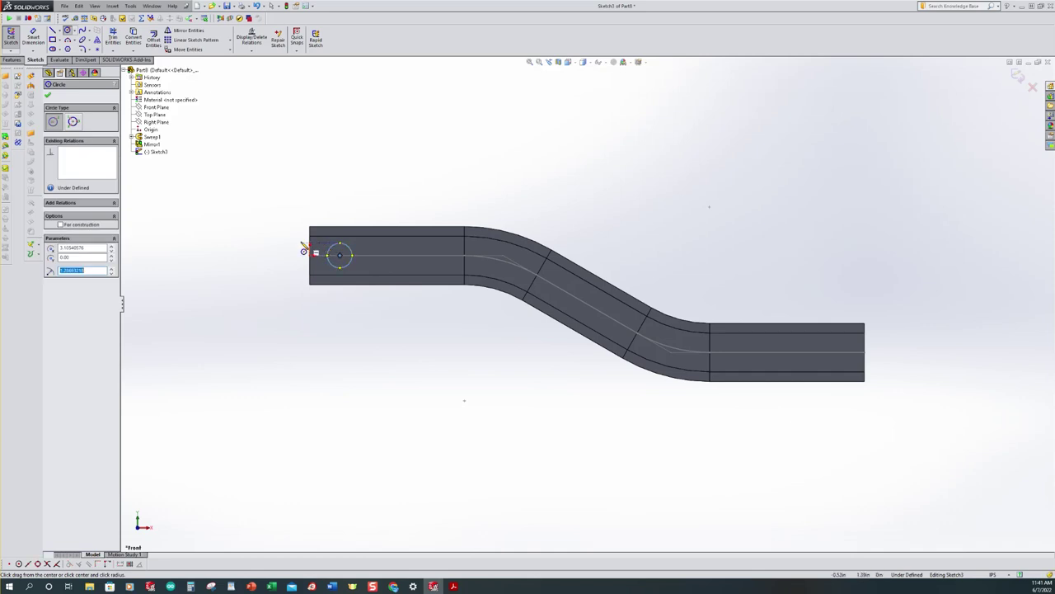
Step: Dimension the hole circle's diameter as 2.5 in
{"action": "left_click", "coordinate": [33, 38]}
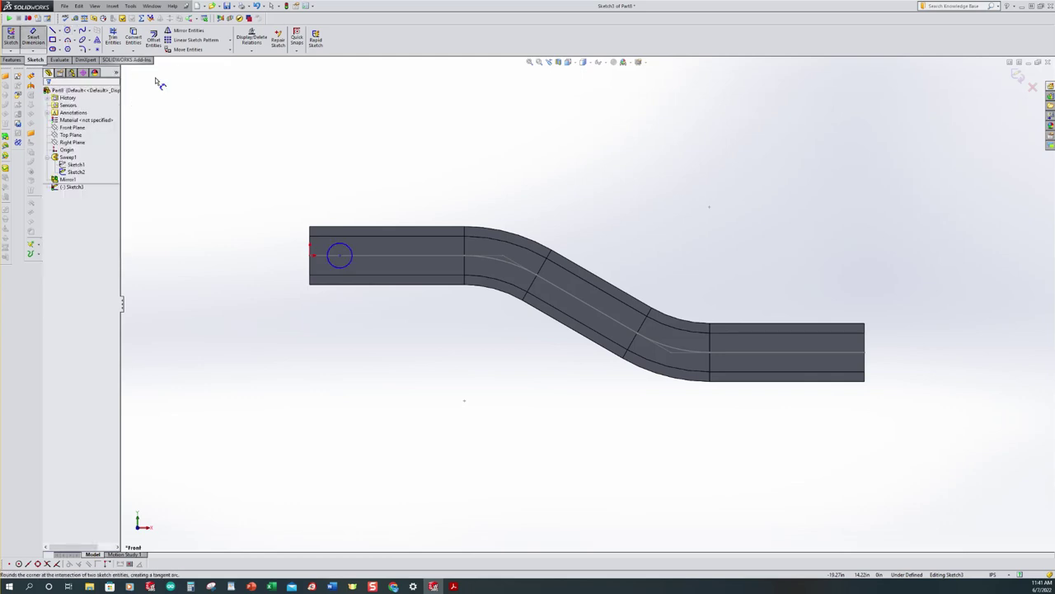
{"action": "left_click", "coordinate": [348, 248]}
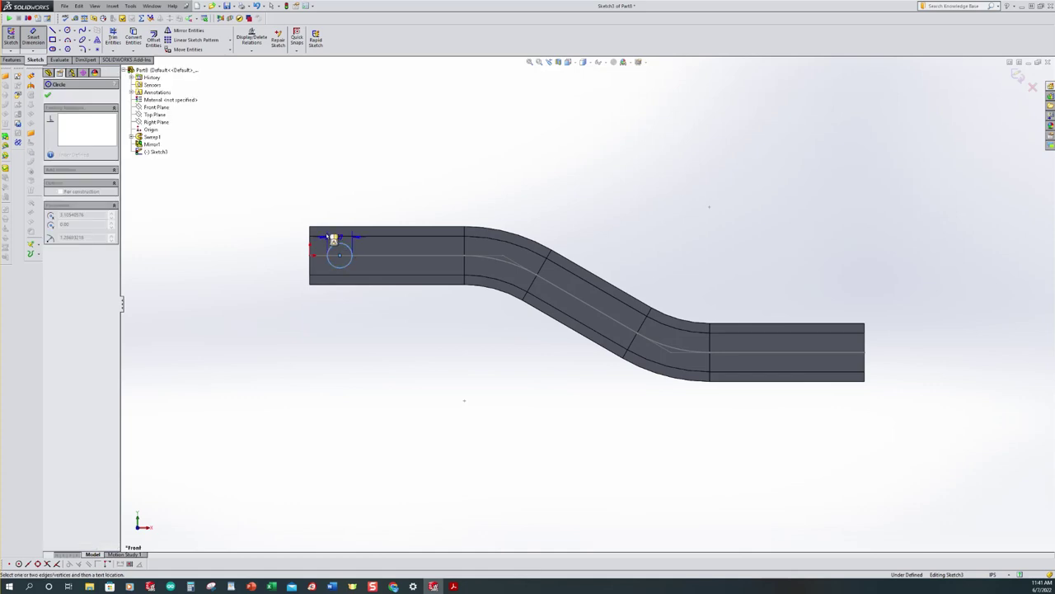
{"action": "left_click", "coordinate": [270, 214]}
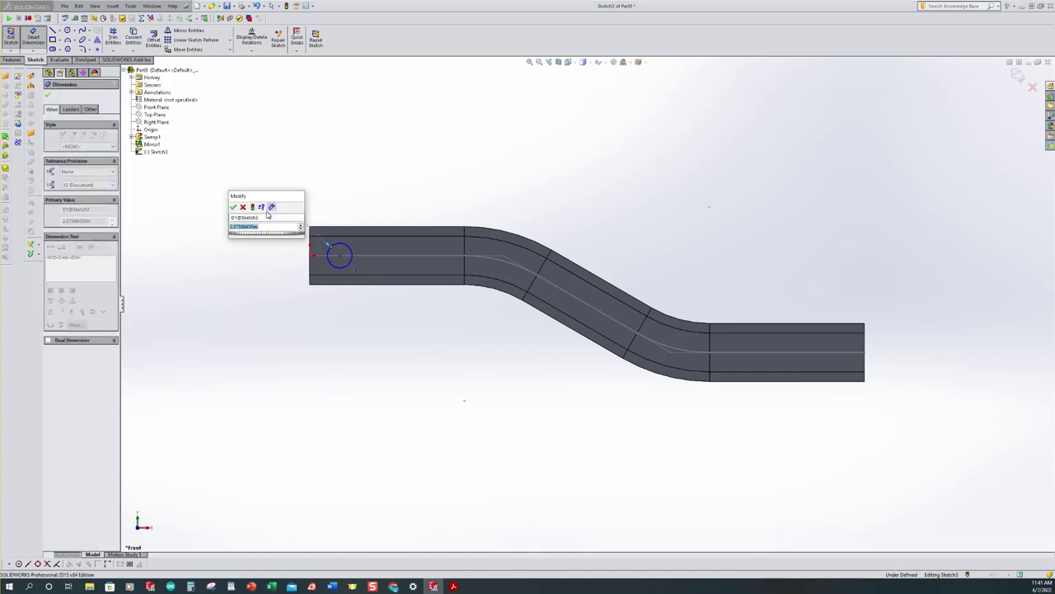
{"action": "key", "text": "Return"}
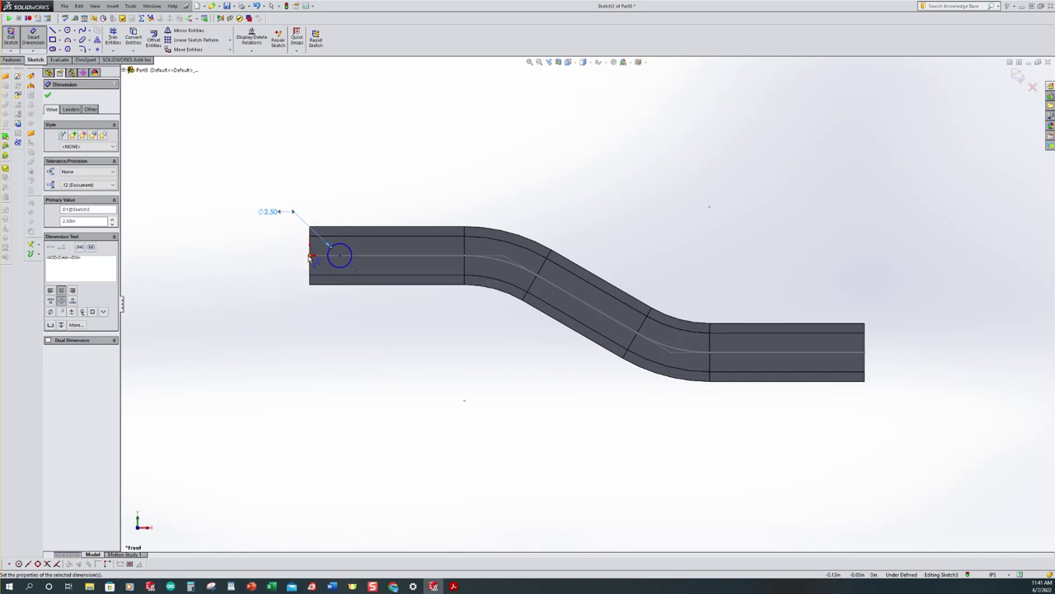
Step: Dimension the circle's horizontal distance from the origin as 3.5 in
{"action": "key", "text": "Escape"}
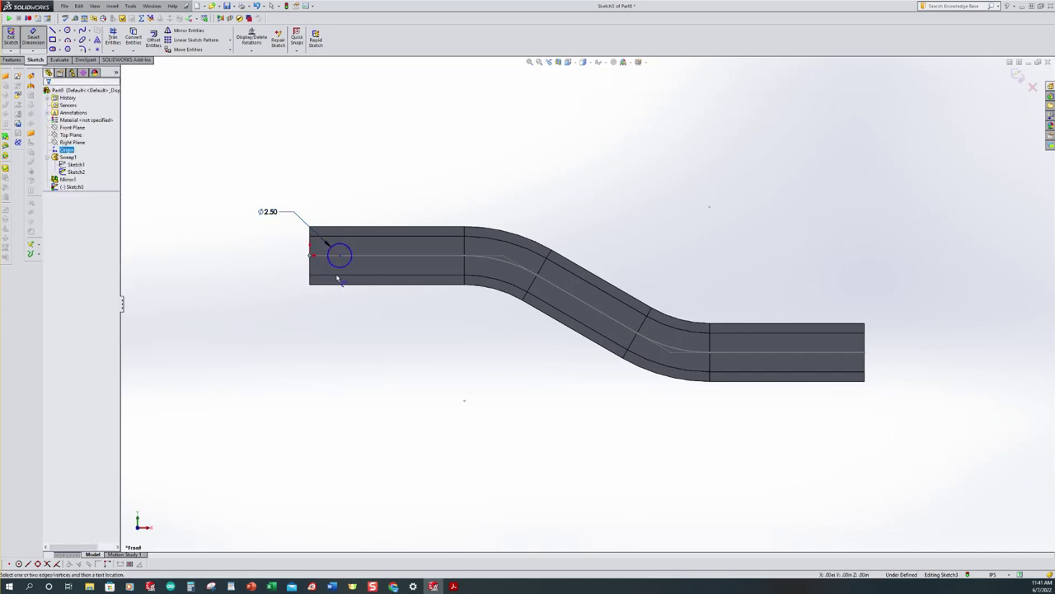
{"action": "left_click", "coordinate": [338, 268]}
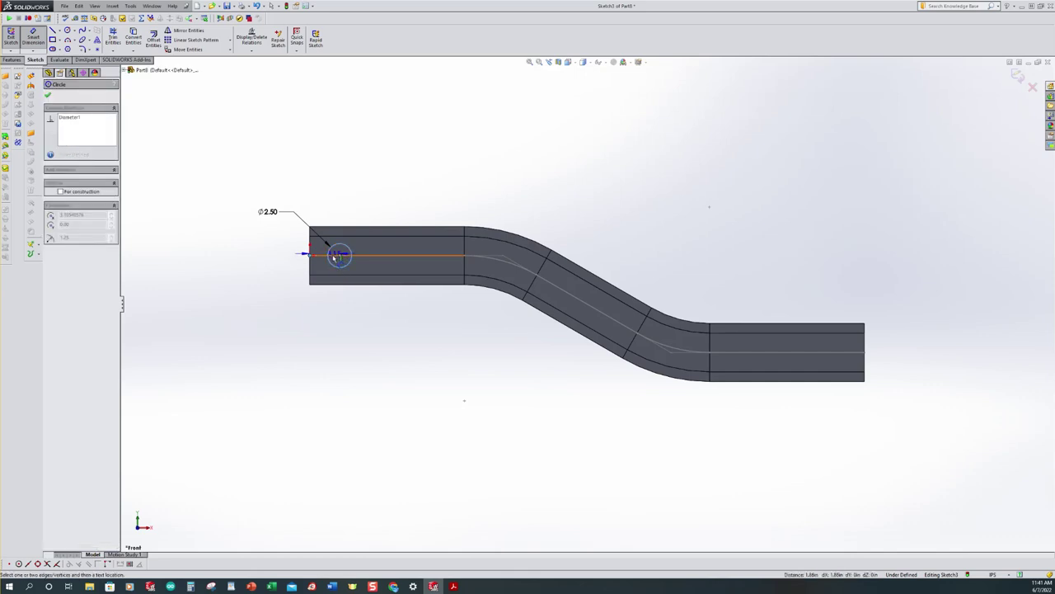
{"action": "left_click", "coordinate": [327, 306]}
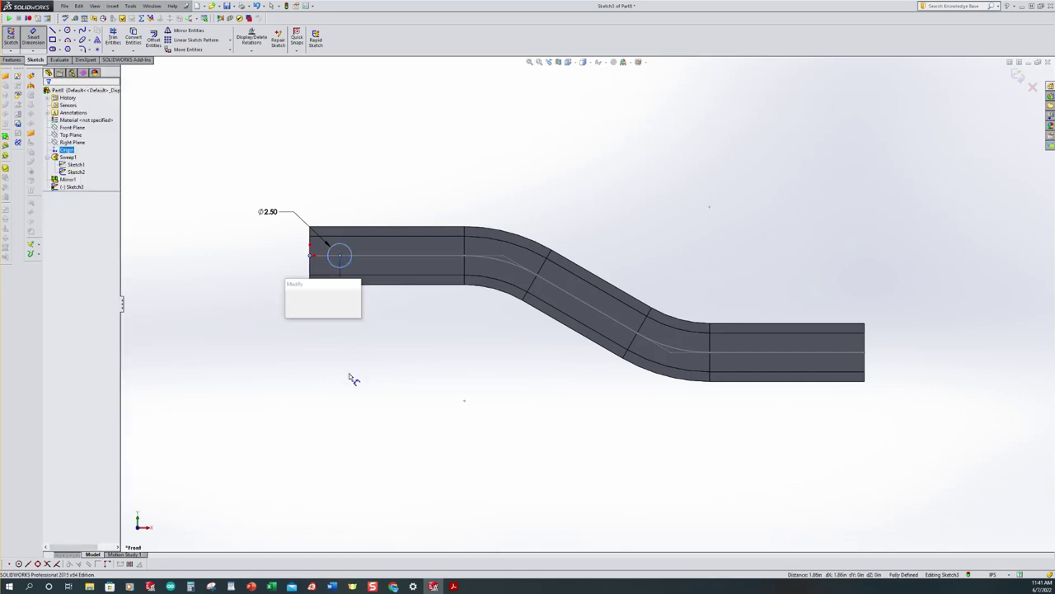
{"action": "type", "text": "3.5"}
{"action": "key", "text": "Return"}
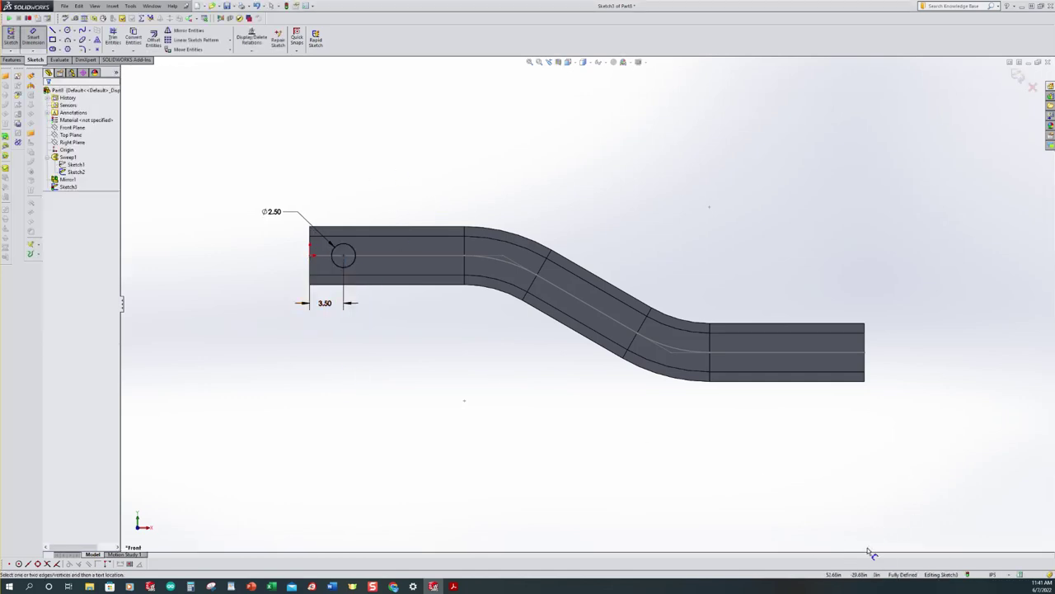
Step: Cut the circle through the beam web with the Through All - Both end condition
{"action": "left_click", "coordinate": [12, 38]}
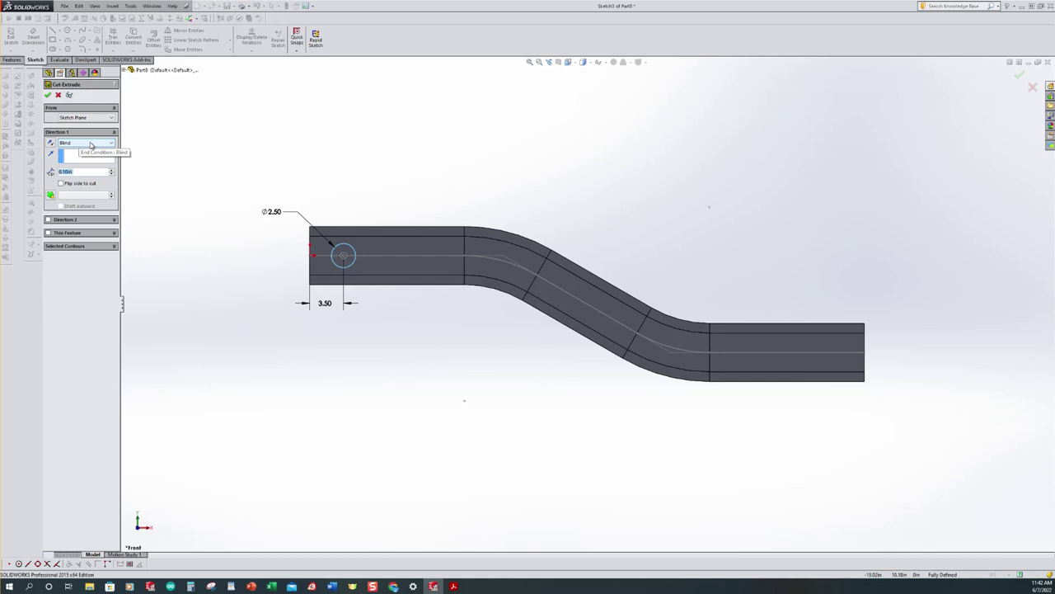
{"action": "left_click", "coordinate": [91, 145]}
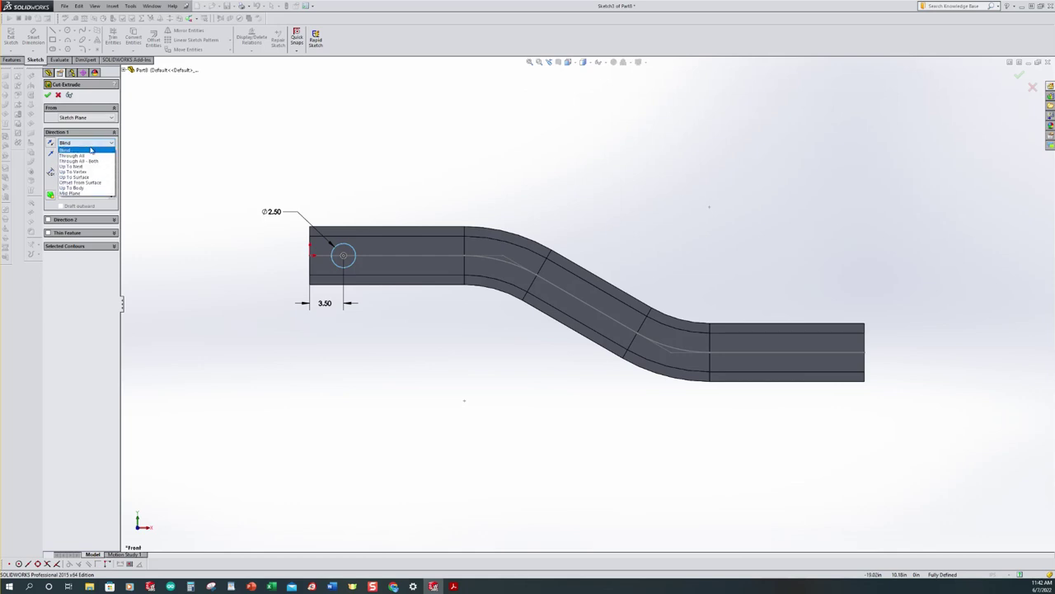
{"action": "left_click", "coordinate": [91, 161]}
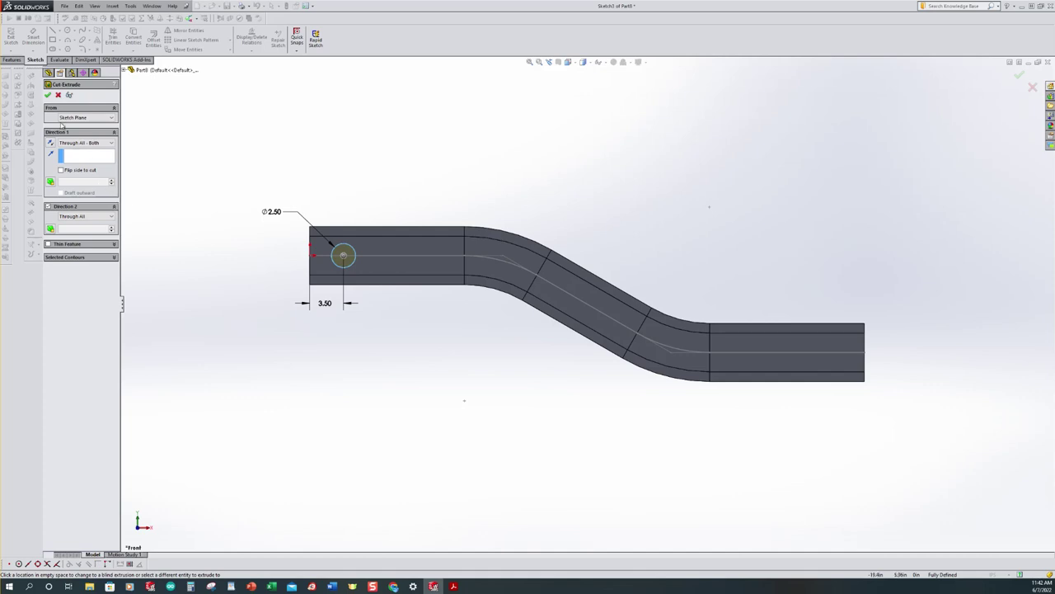
{"action": "left_click", "coordinate": [48, 95]}
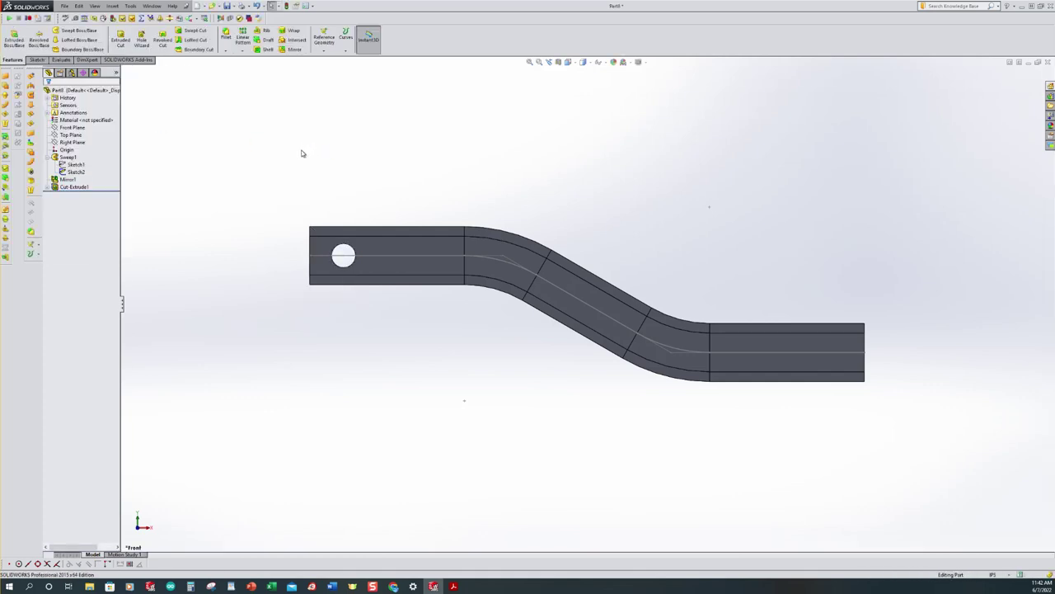
Step: Start a new sketch on the Front Plane and view it face-on
{"action": "key", "text": "ctrl+7"}
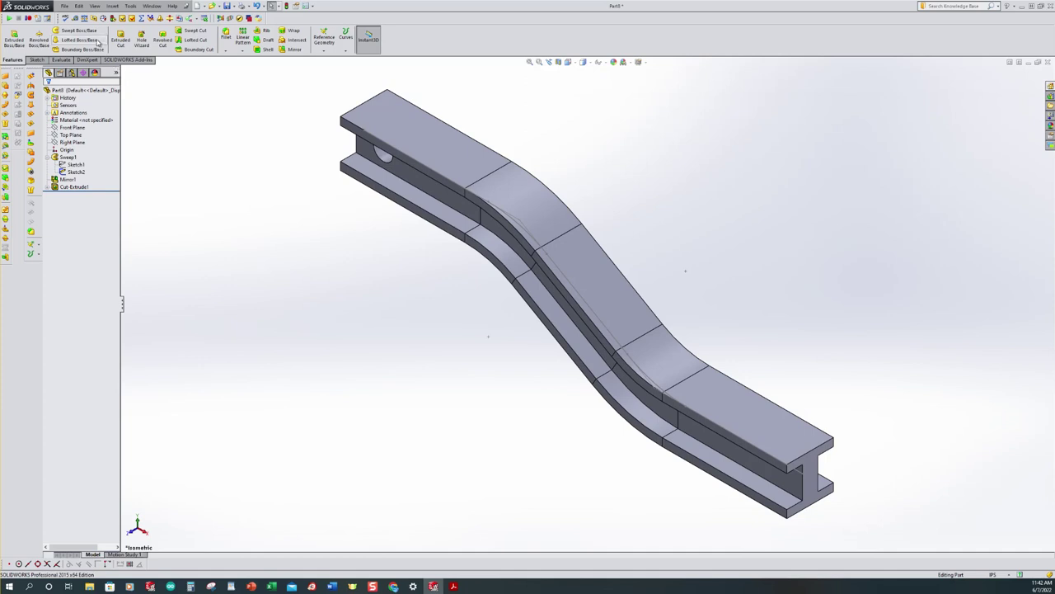
{"action": "left_click", "coordinate": [37, 60]}
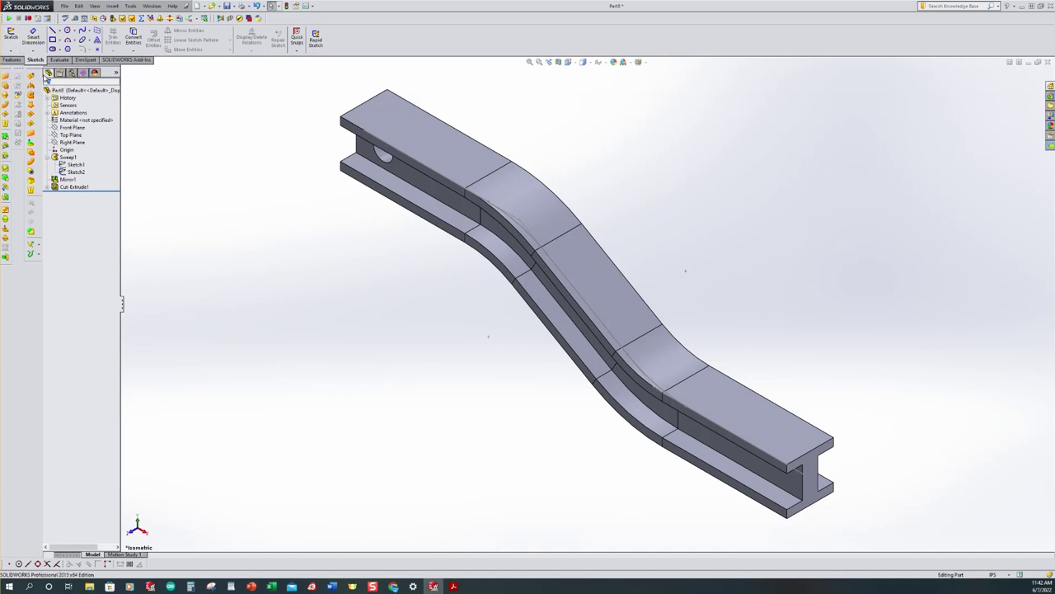
{"action": "left_click", "coordinate": [12, 37]}
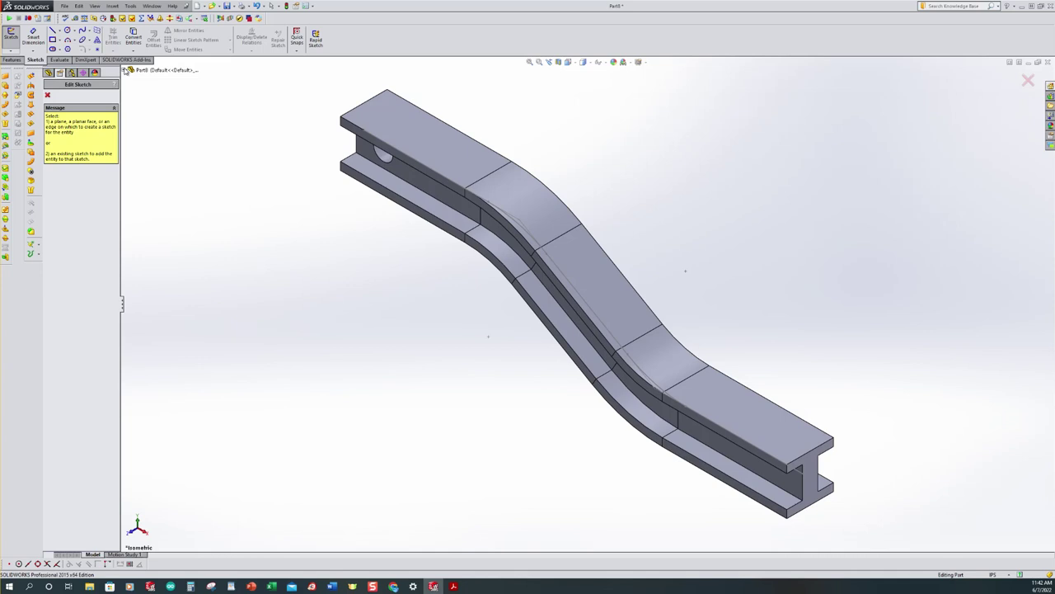
{"action": "left_click", "coordinate": [125, 70]}
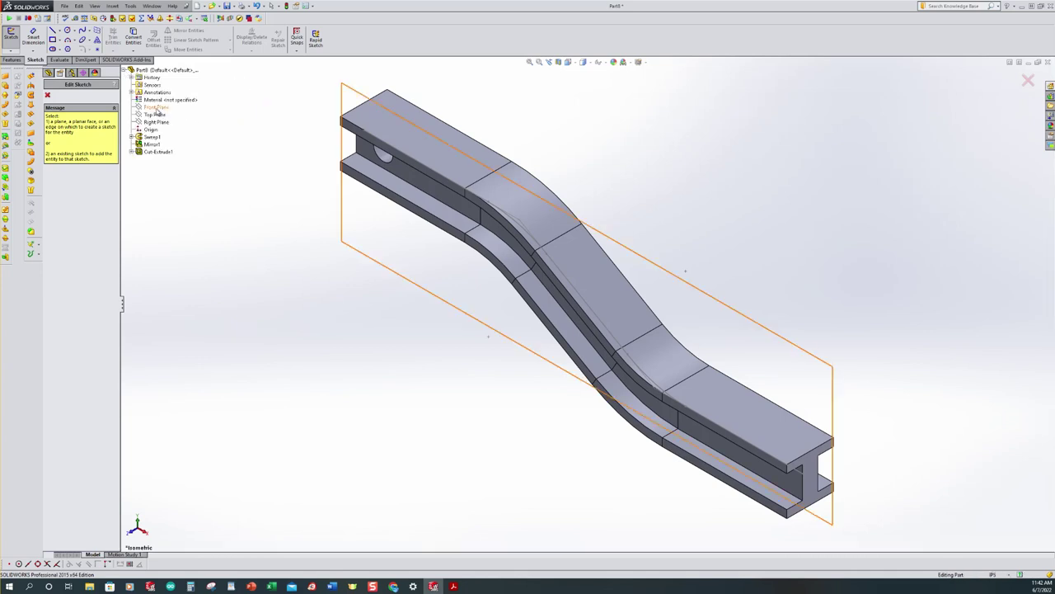
{"action": "left_click", "coordinate": [156, 110]}
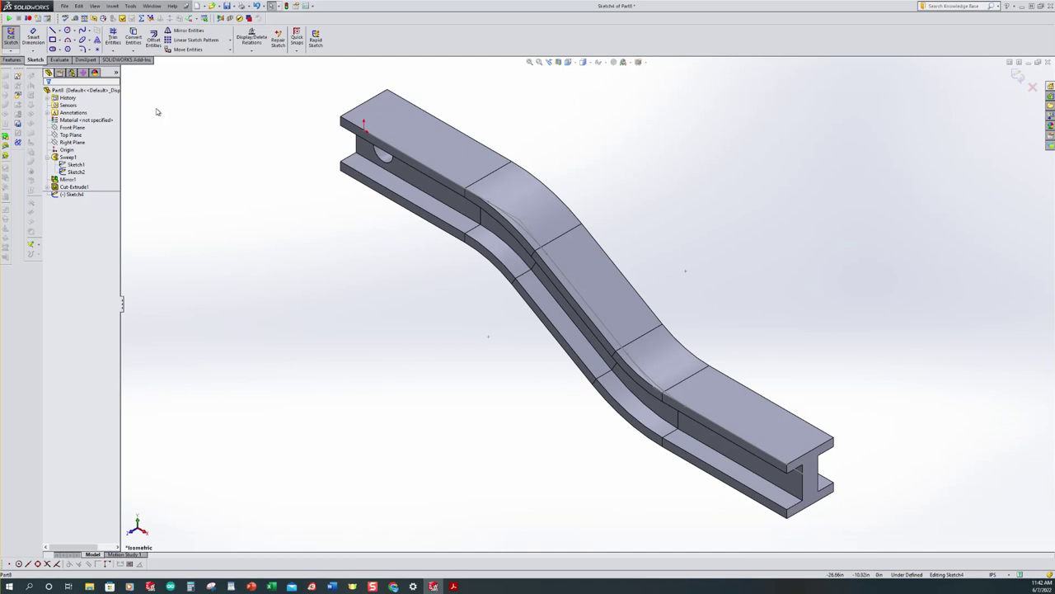
{"action": "key", "text": "ctrl+8"}
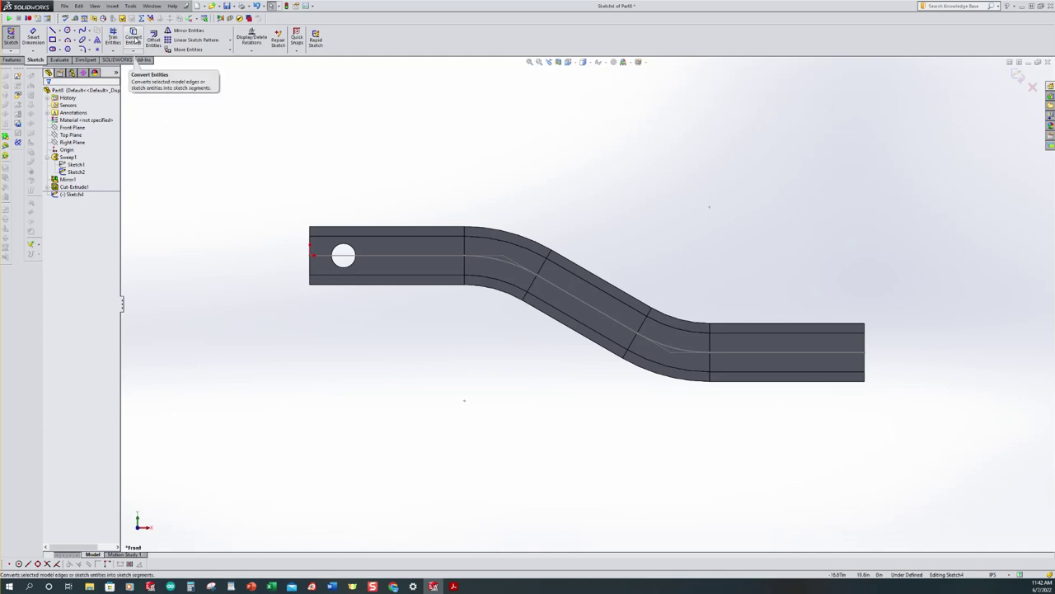
Step: Convert the sweep path's three lines and two arcs into the new sketch with Convert Entities
{"action": "left_click", "coordinate": [136, 52]}
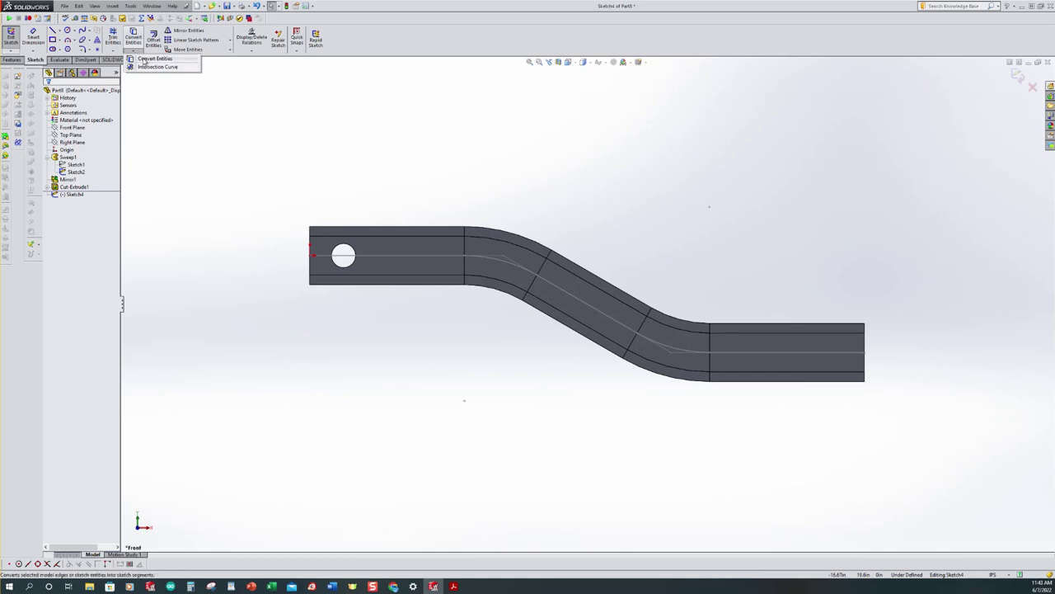
{"action": "left_click", "coordinate": [144, 59]}
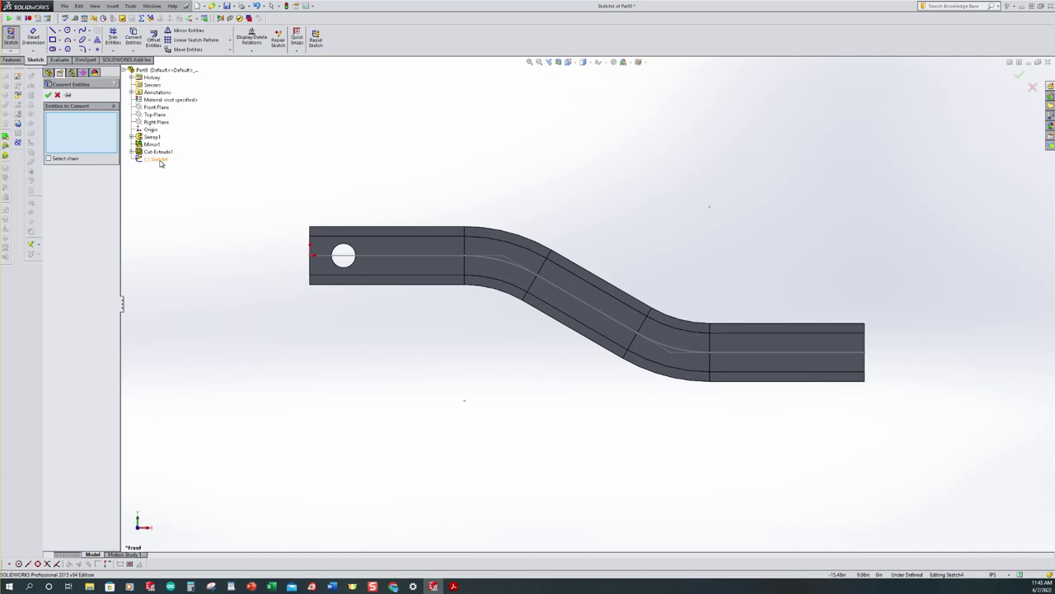
{"action": "left_click", "coordinate": [131, 137]}
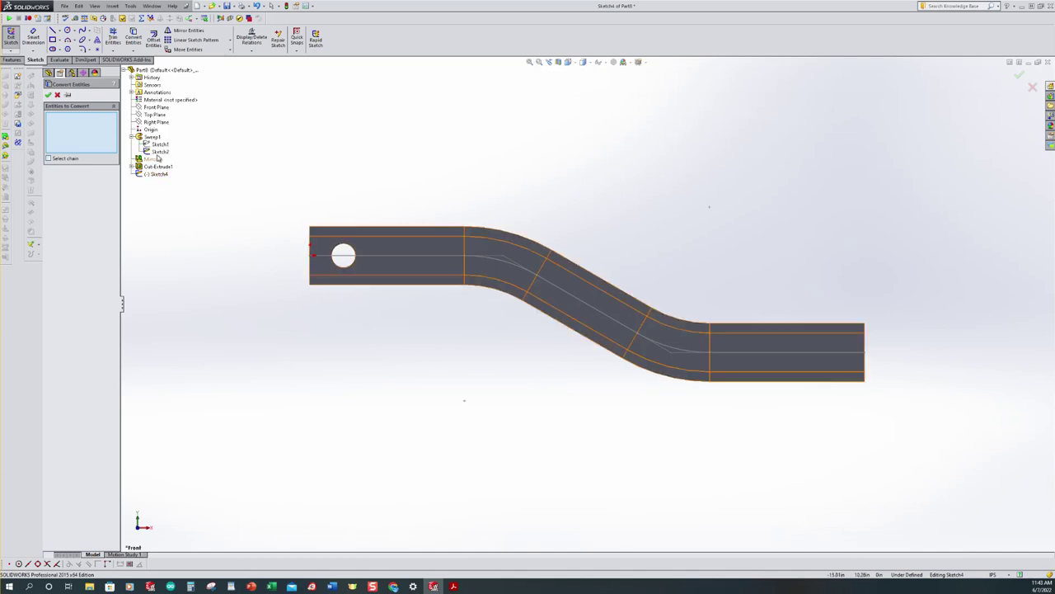
{"action": "left_click", "coordinate": [380, 258]}
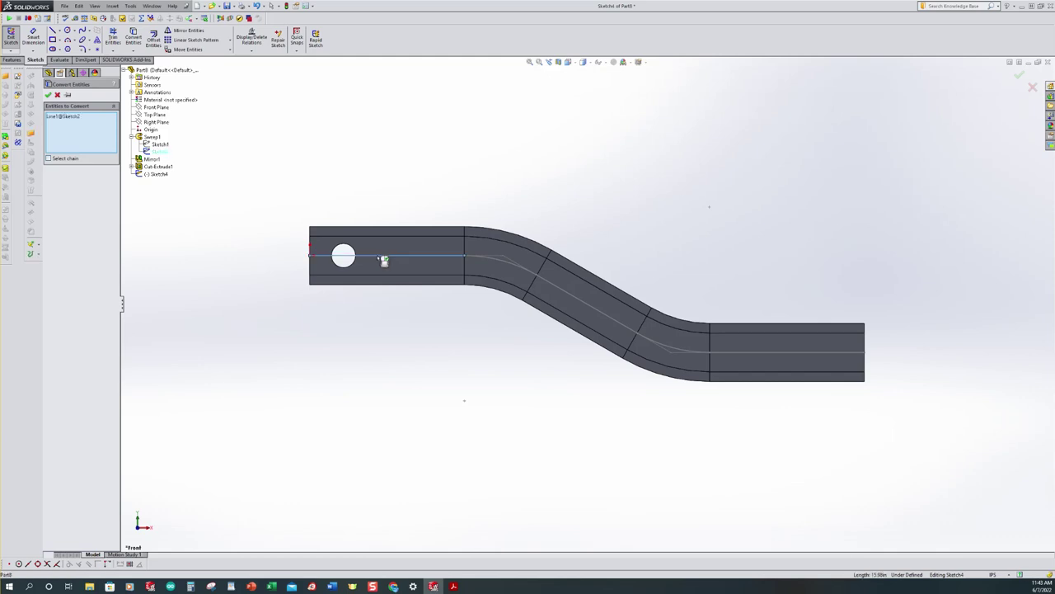
{"action": "left_click", "coordinate": [509, 266]}
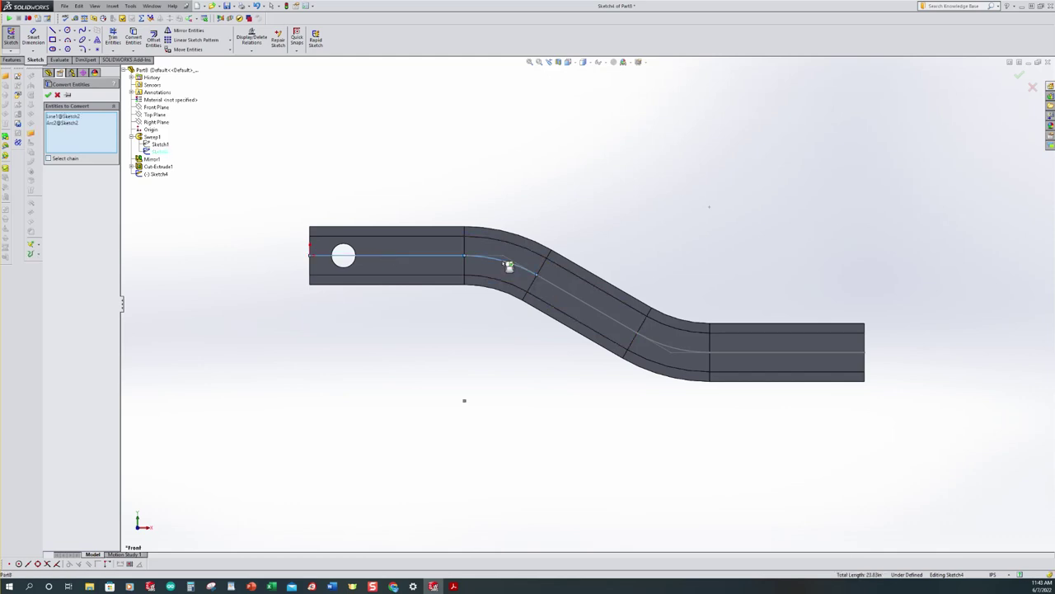
{"action": "left_click", "coordinate": [567, 299]}
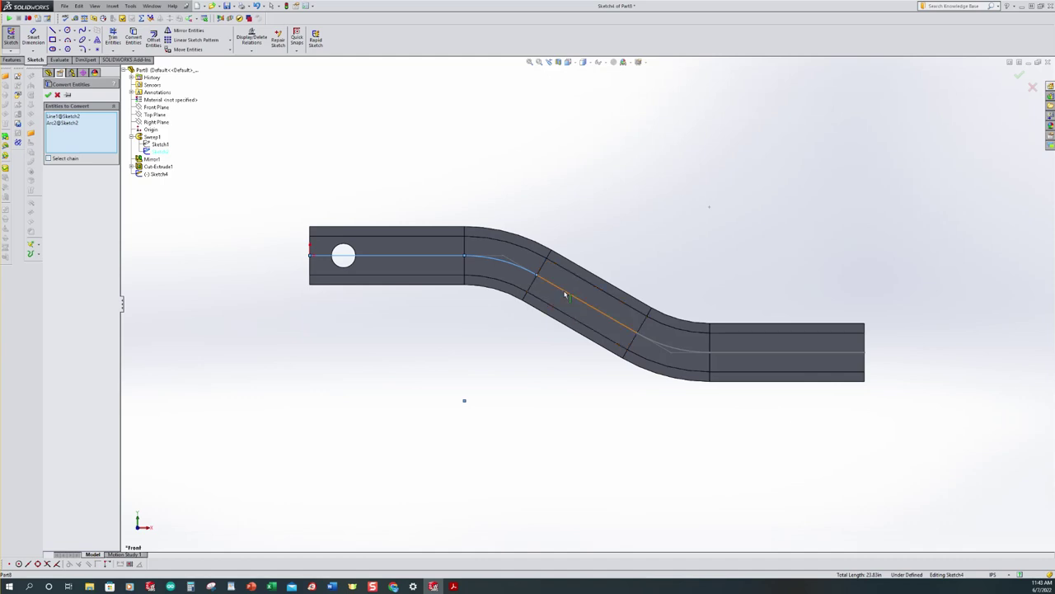
{"action": "left_click", "coordinate": [680, 354]}
{"action": "left_click", "coordinate": [753, 353]}
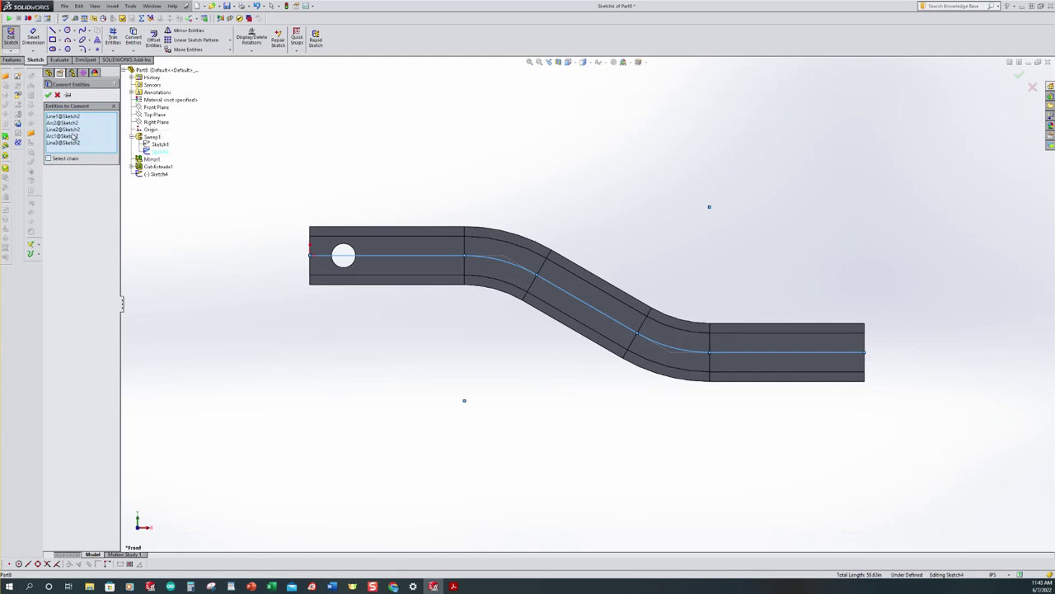
{"action": "left_click", "coordinate": [48, 95]}
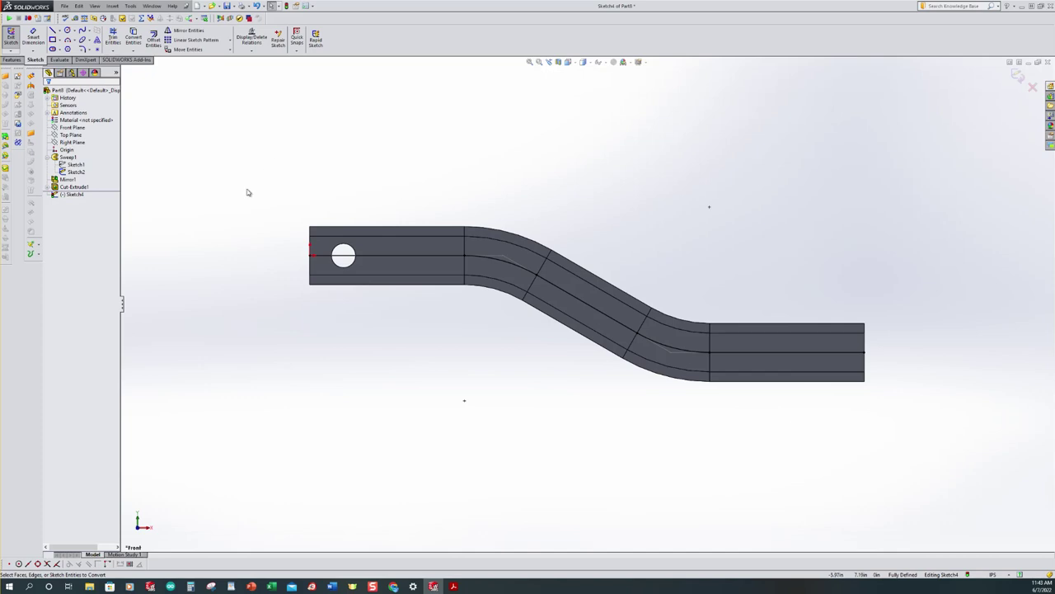
Step: Close the converted path sketch and hide the original sweep path sketch
{"action": "left_click", "coordinate": [73, 195]}
{"action": "left_click", "coordinate": [356, 125]}
{"action": "left_click", "coordinate": [1020, 77]}
{"action": "left_click", "coordinate": [431, 192]}
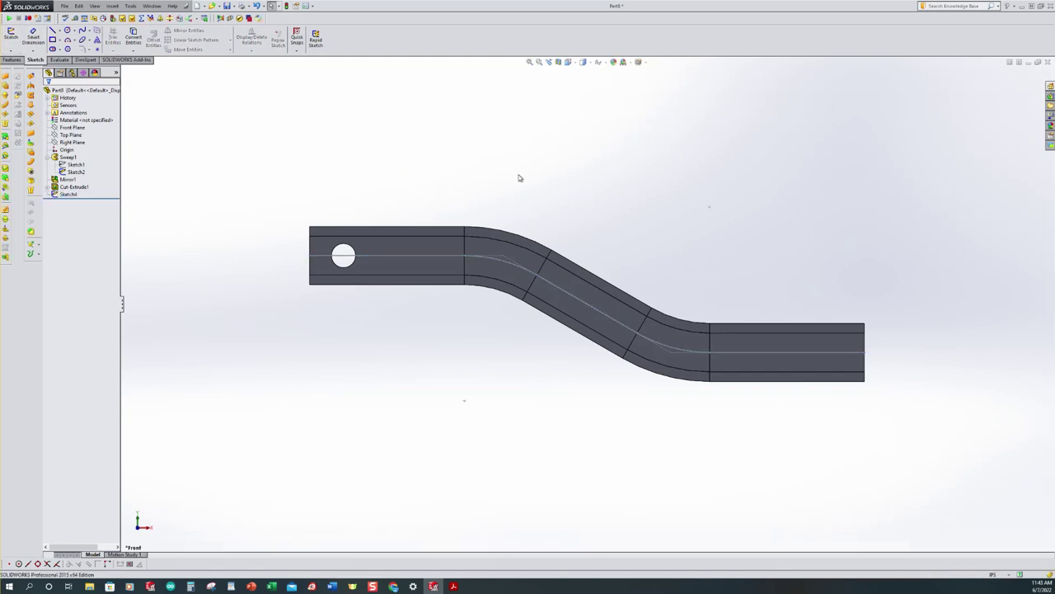
{"action": "left_click", "coordinate": [65, 173]}
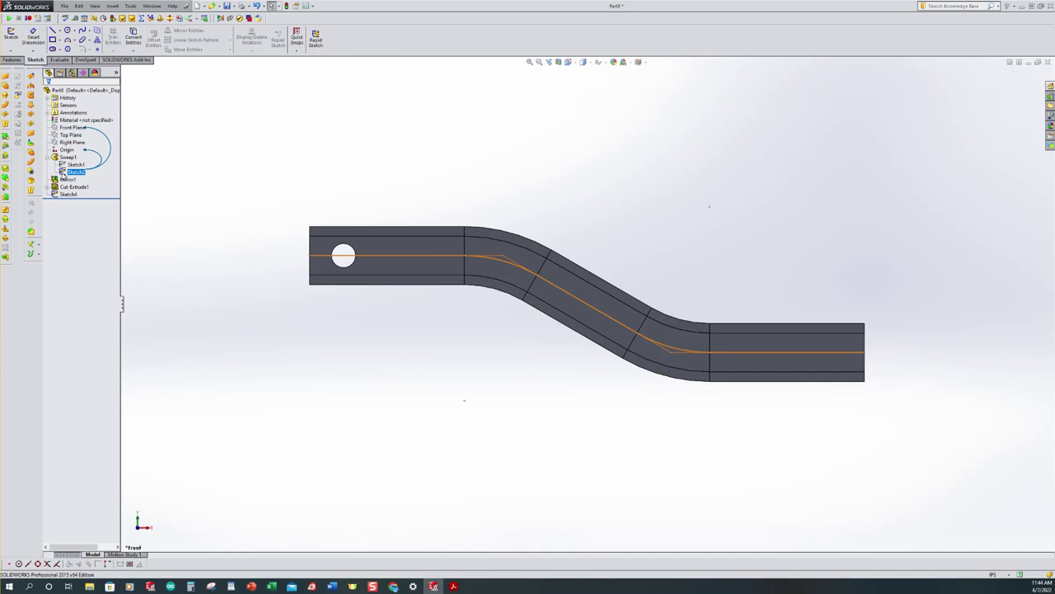
{"action": "left_click", "coordinate": [61, 172]}
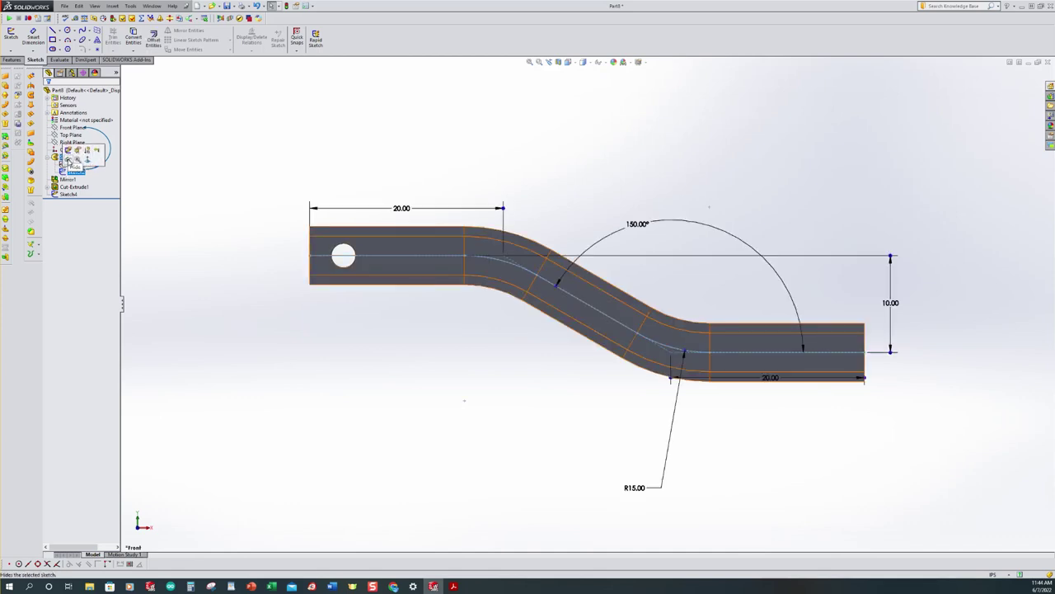
{"action": "left_click", "coordinate": [69, 160]}
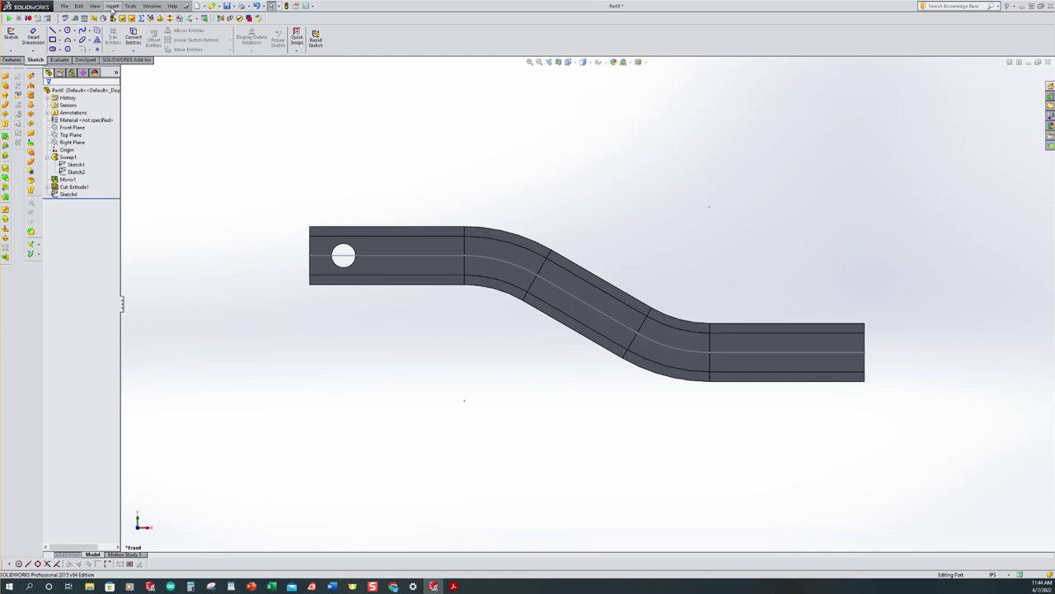
Step: Create a composite curve from the converted path sketch
{"action": "left_click", "coordinate": [113, 6]}
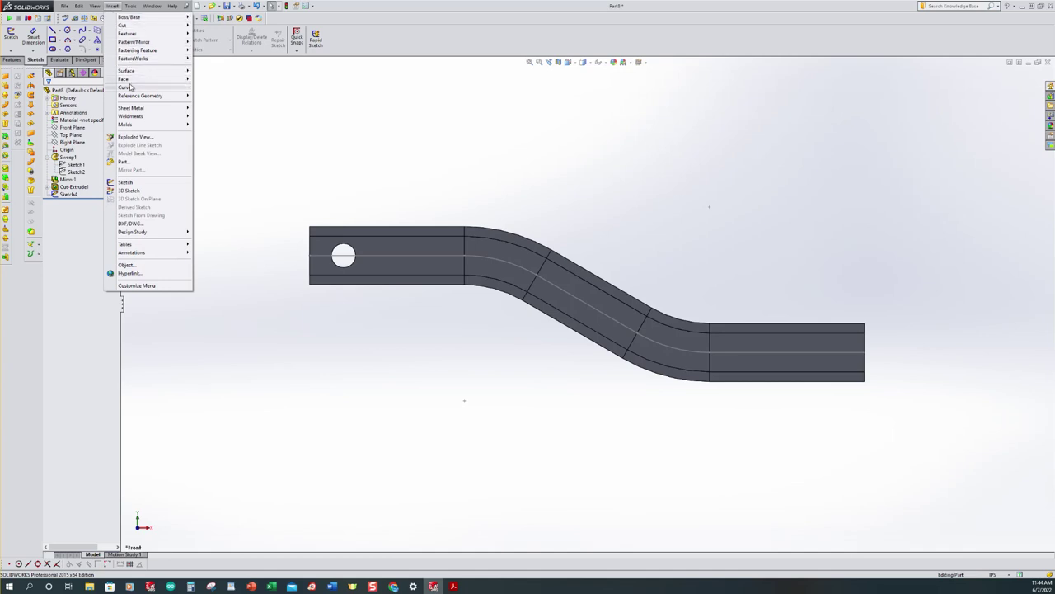
{"action": "mouse_move", "coordinate": [130, 87]}
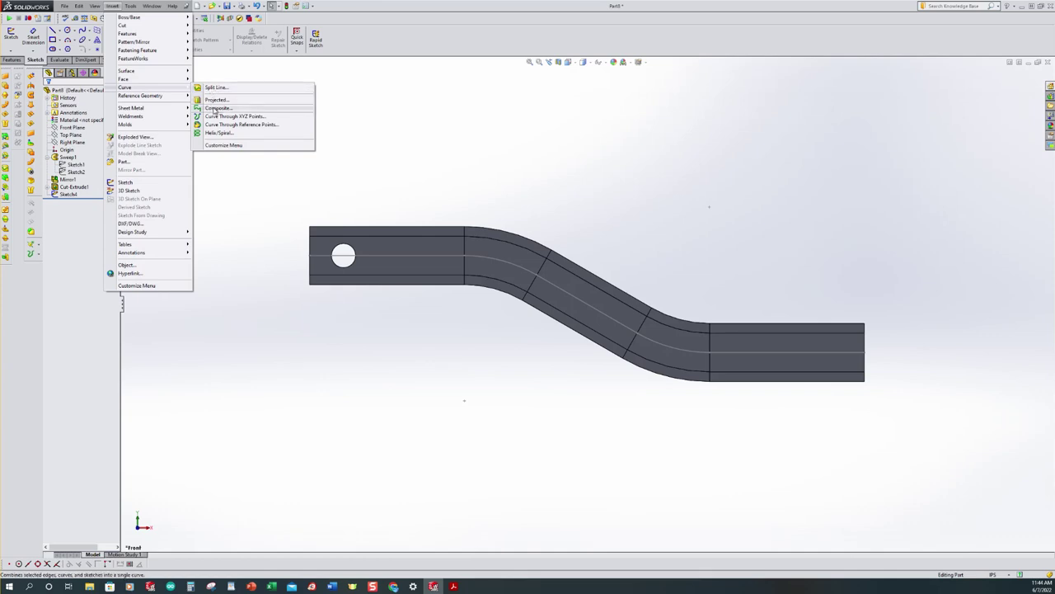
{"action": "left_click", "coordinate": [215, 109]}
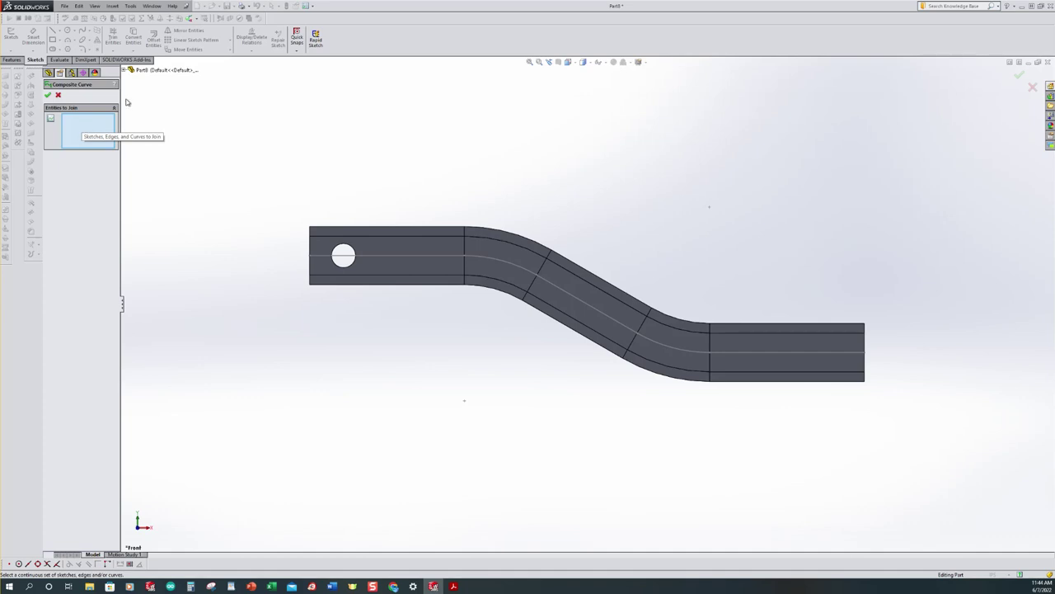
{"action": "left_click", "coordinate": [125, 71]}
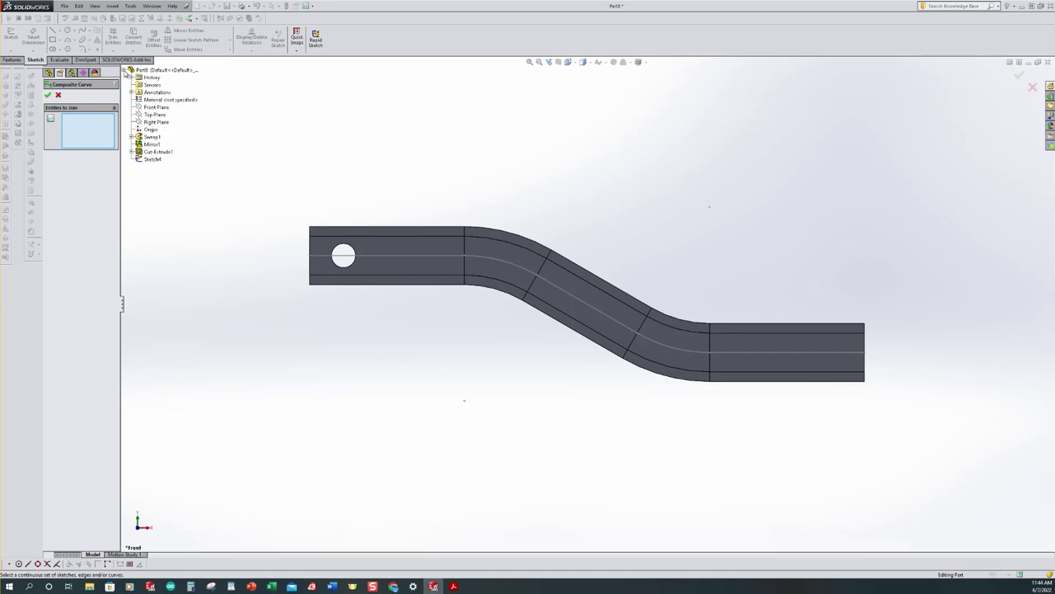
{"action": "left_click", "coordinate": [153, 161]}
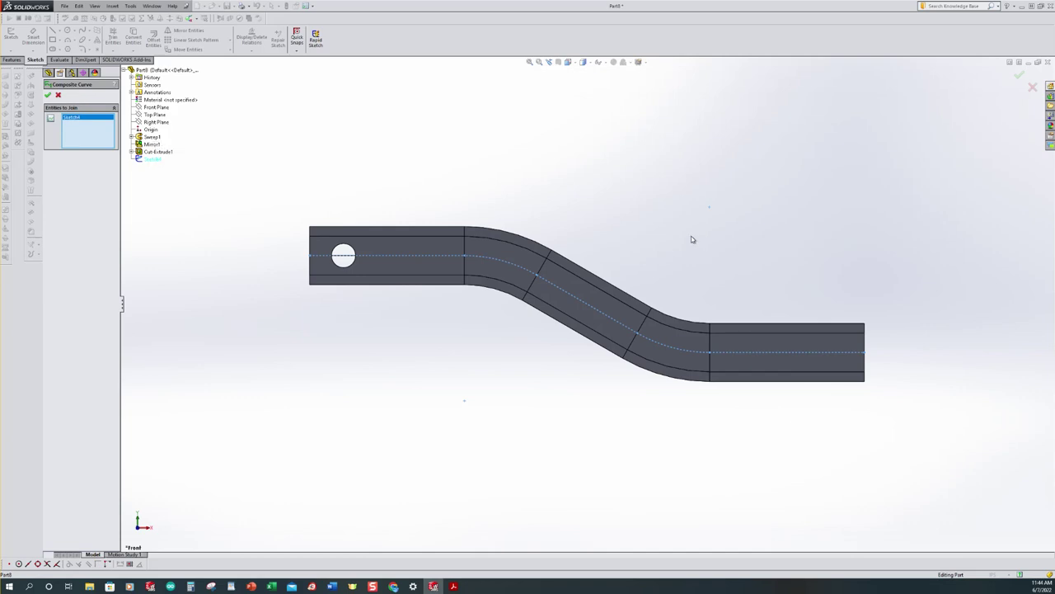
{"action": "left_click", "coordinate": [47, 96]}
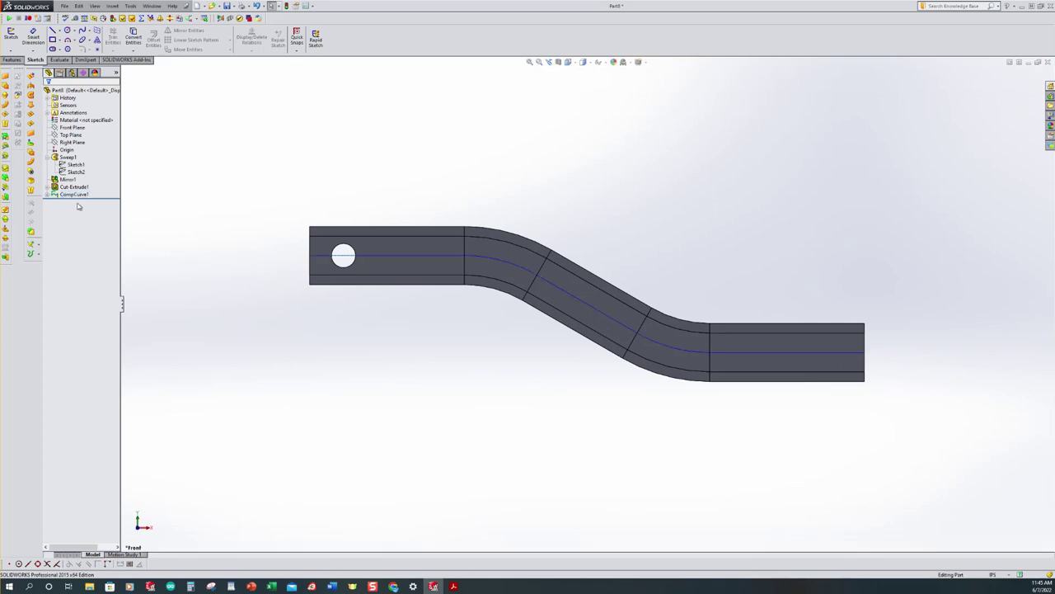
{"action": "left_click", "coordinate": [82, 195]}
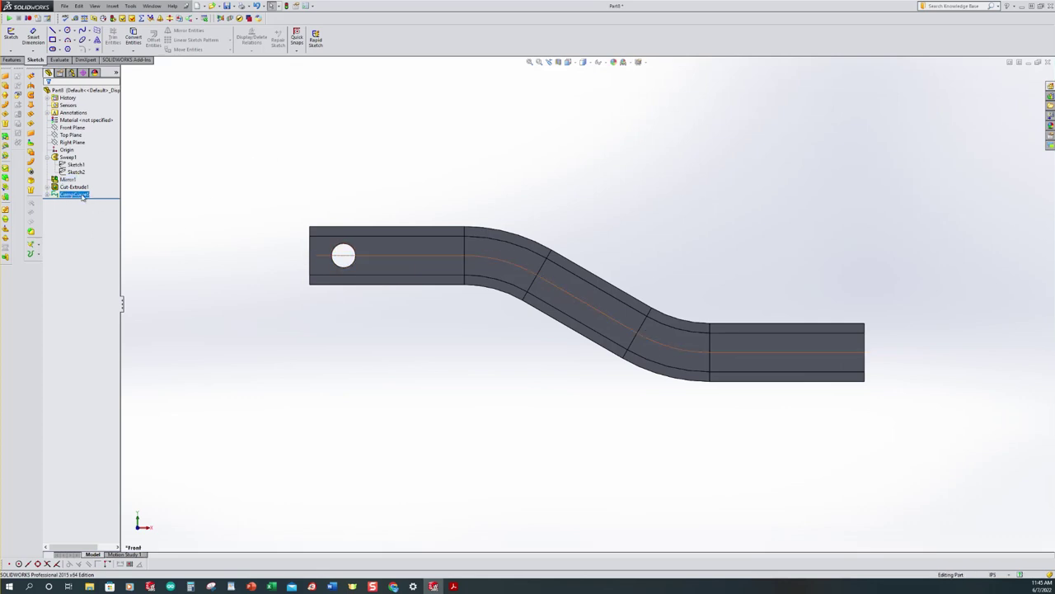
{"action": "mouse_move", "coordinate": [70, 197]}
{"action": "left_click", "coordinate": [75, 202]}
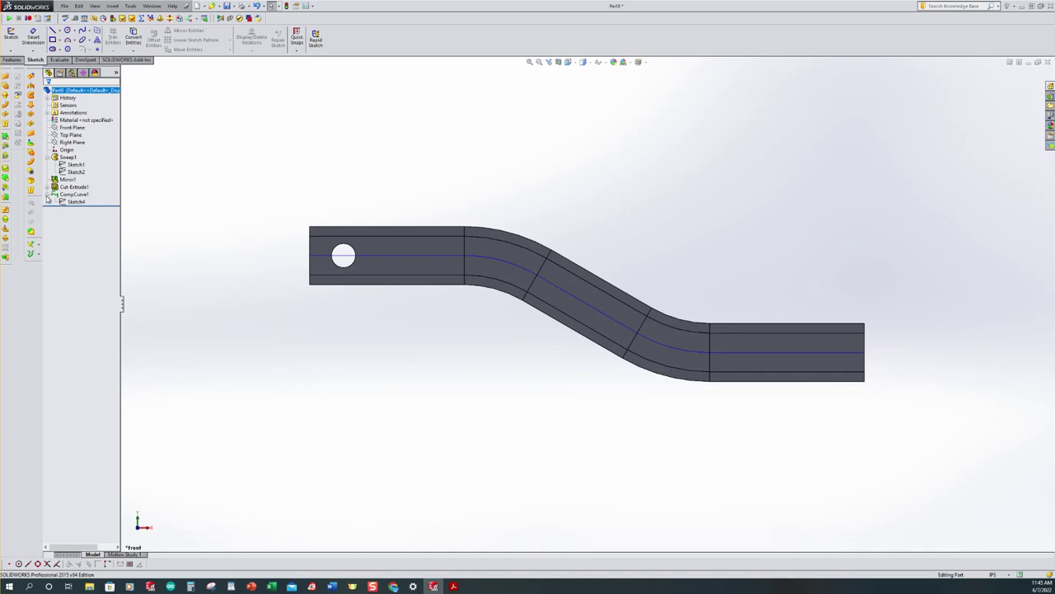
{"action": "left_click", "coordinate": [47, 194]}
Step: Set up a Curve Driven Pattern of the web hole cut with equal spacing, using the curve edge at the beam's start as direction
{"action": "left_click", "coordinate": [16, 61]}
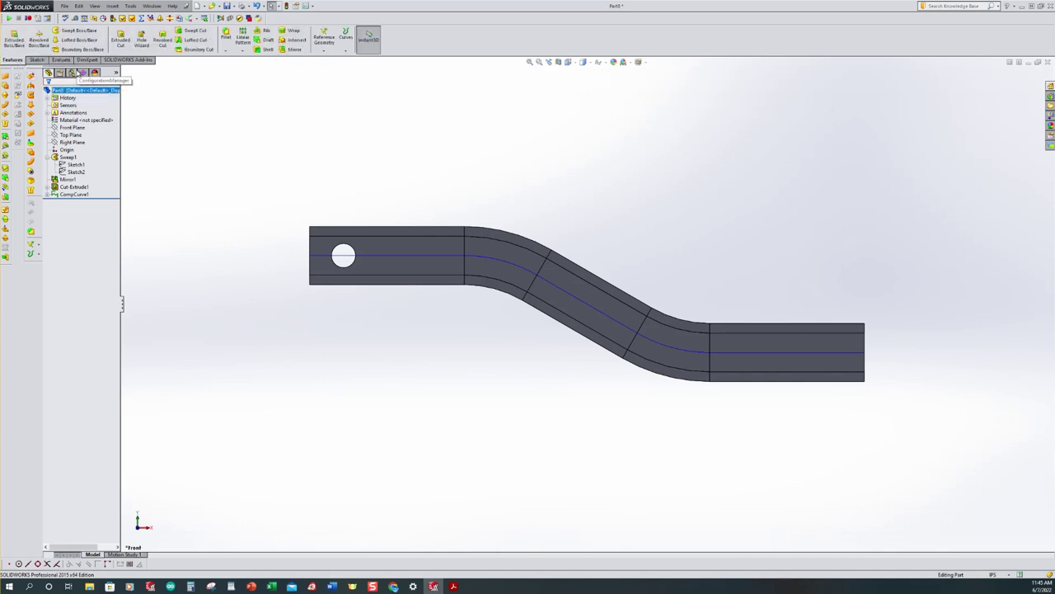
{"action": "left_click", "coordinate": [242, 52]}
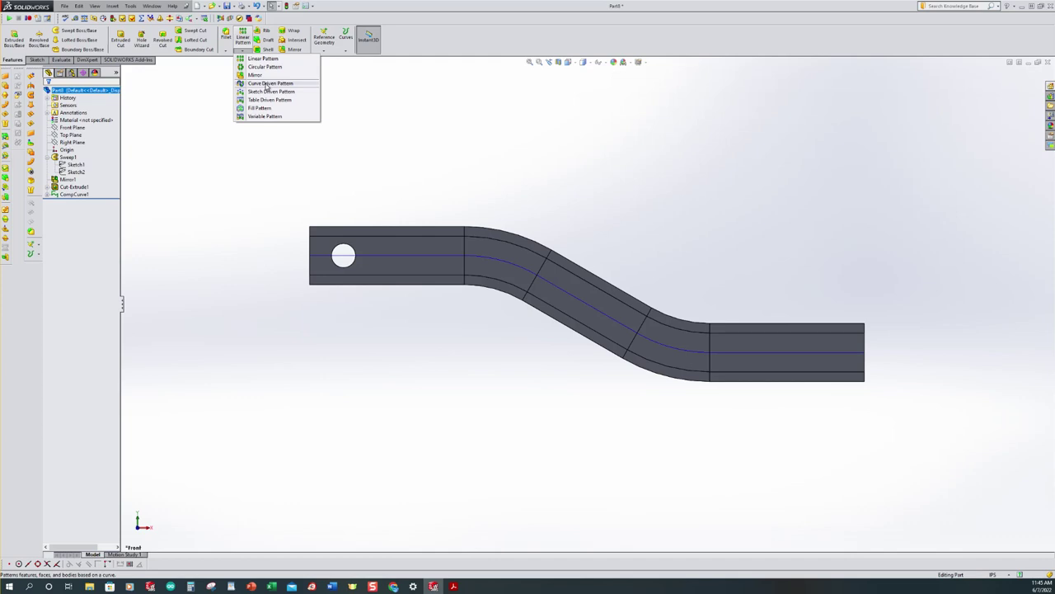
{"action": "left_click", "coordinate": [269, 83]}
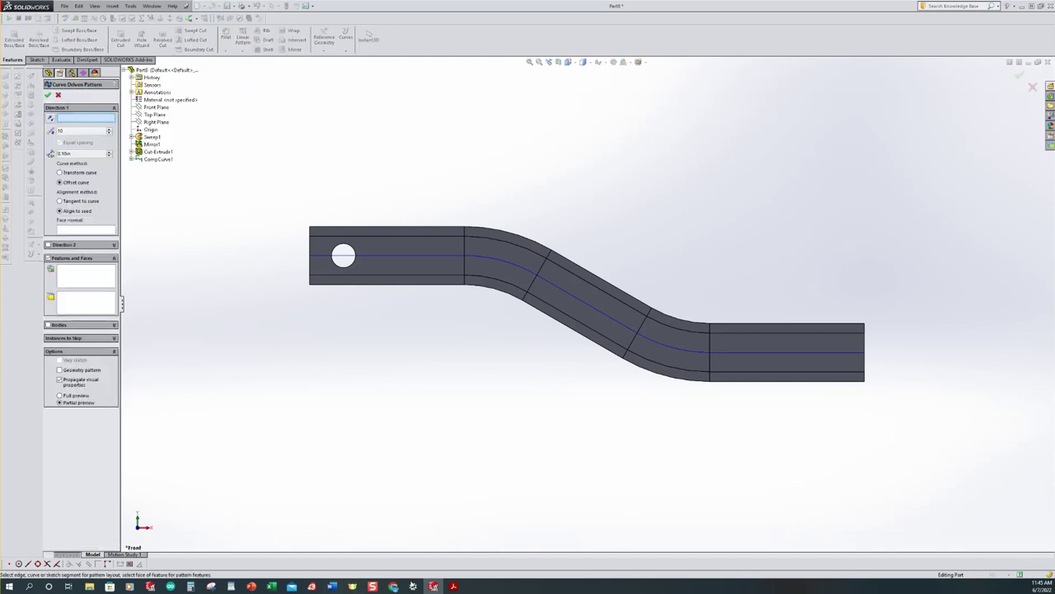
{"action": "left_click", "coordinate": [453, 586]}
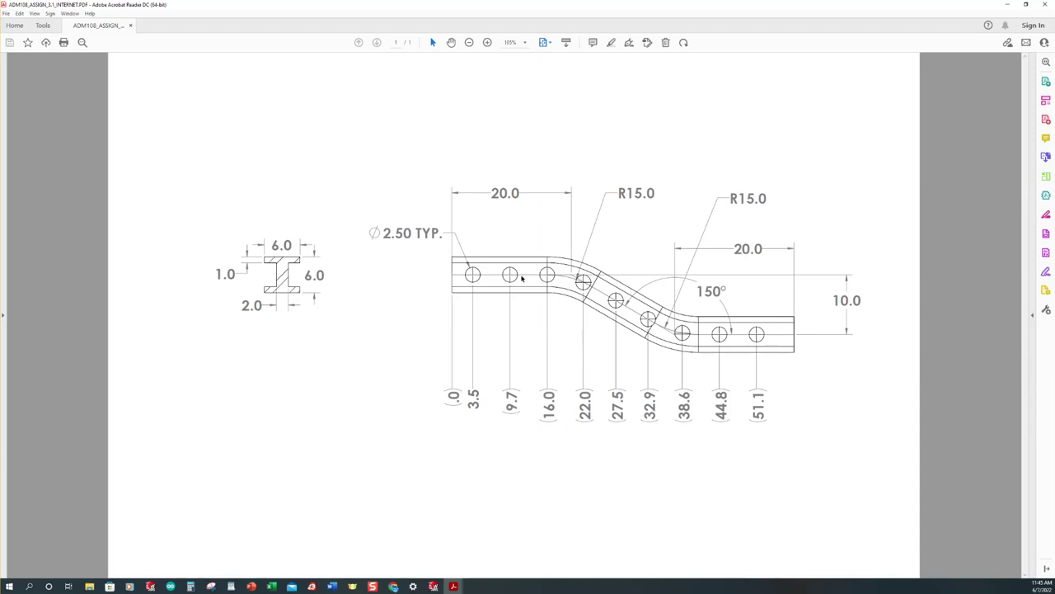
{"action": "left_click", "coordinate": [433, 586]}
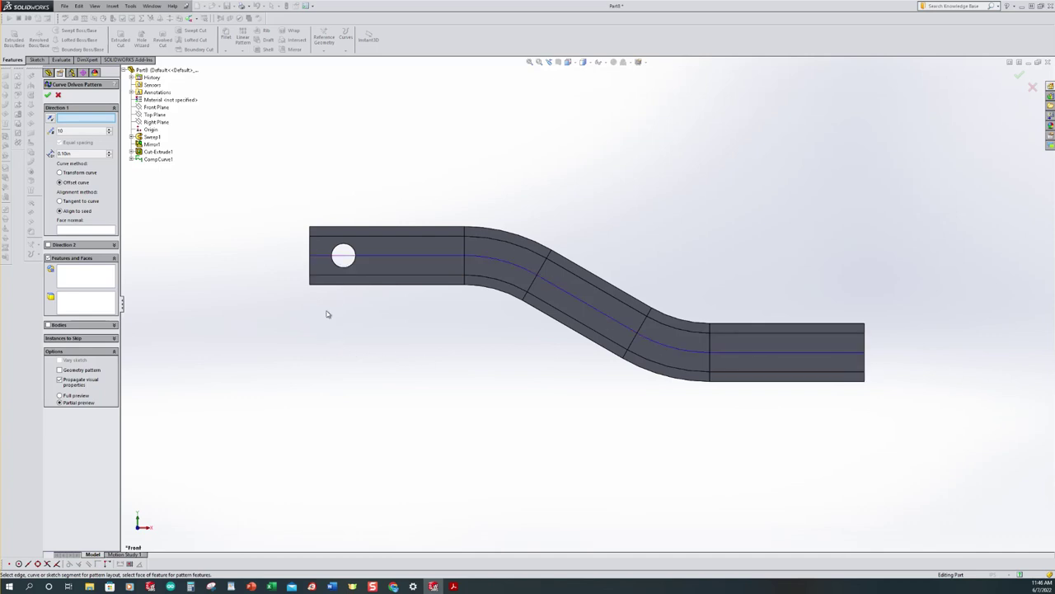
{"action": "left_click", "coordinate": [312, 262]}
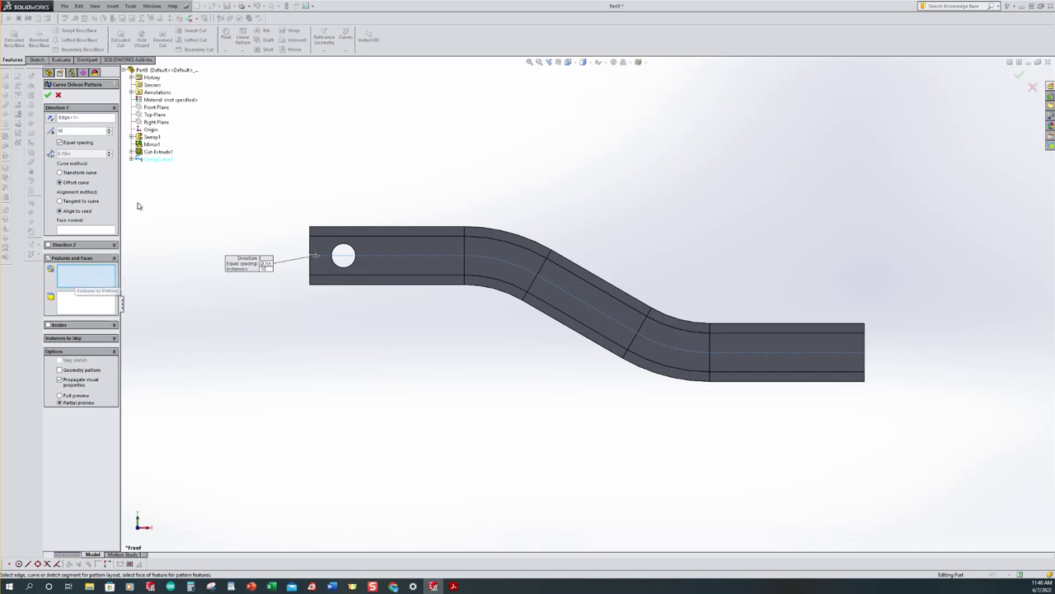
{"action": "left_click", "coordinate": [155, 154]}
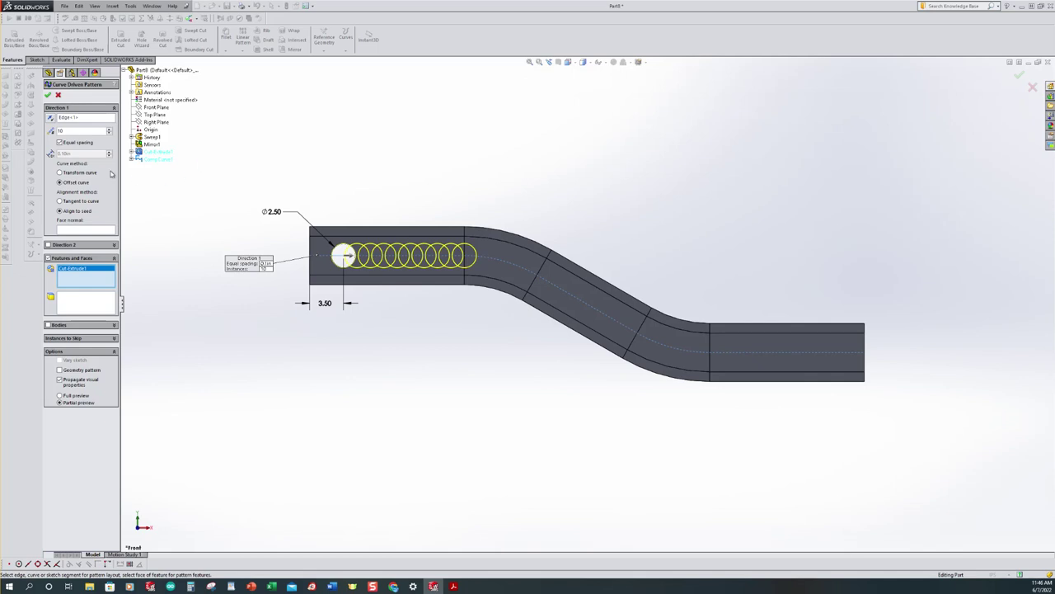
{"action": "left_click", "coordinate": [59, 142]}
Step: Replace the pattern direction with the whole composite curve and reverse it to run along the beam
{"action": "left_click", "coordinate": [83, 121]}
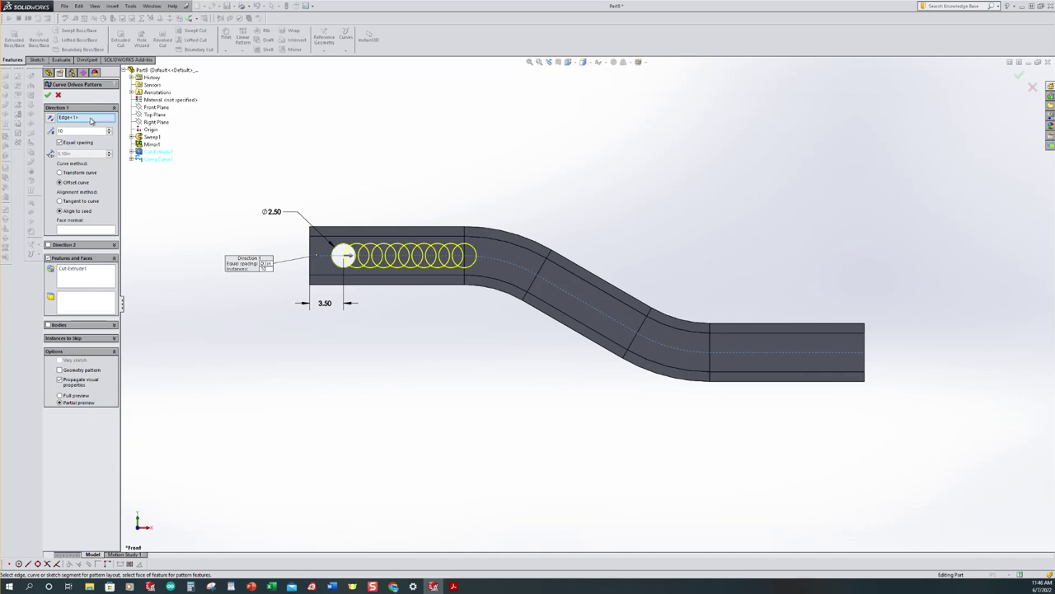
{"action": "left_click", "coordinate": [154, 159]}
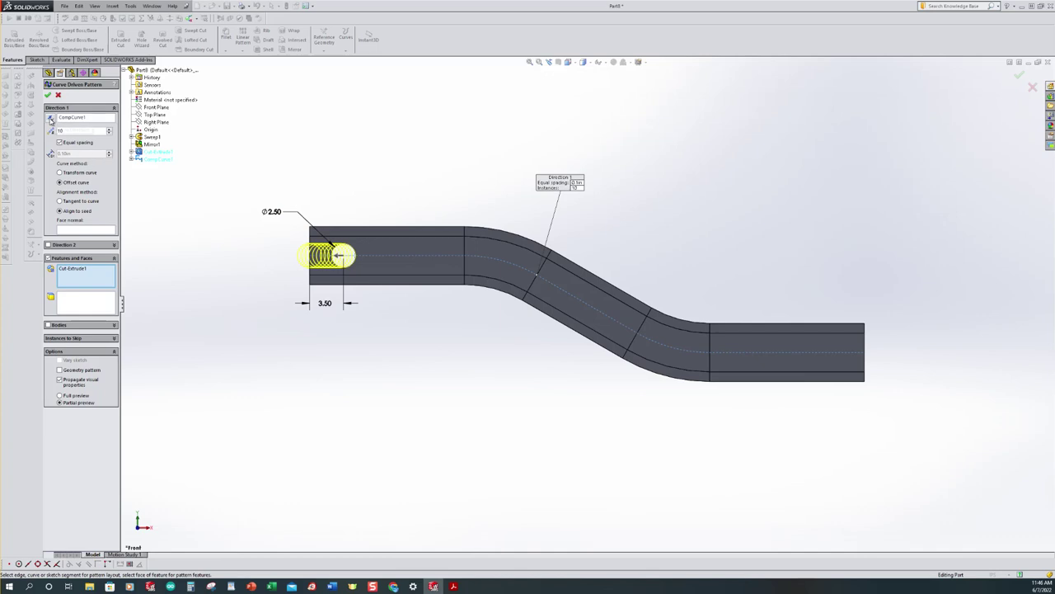
{"action": "left_click", "coordinate": [50, 120]}
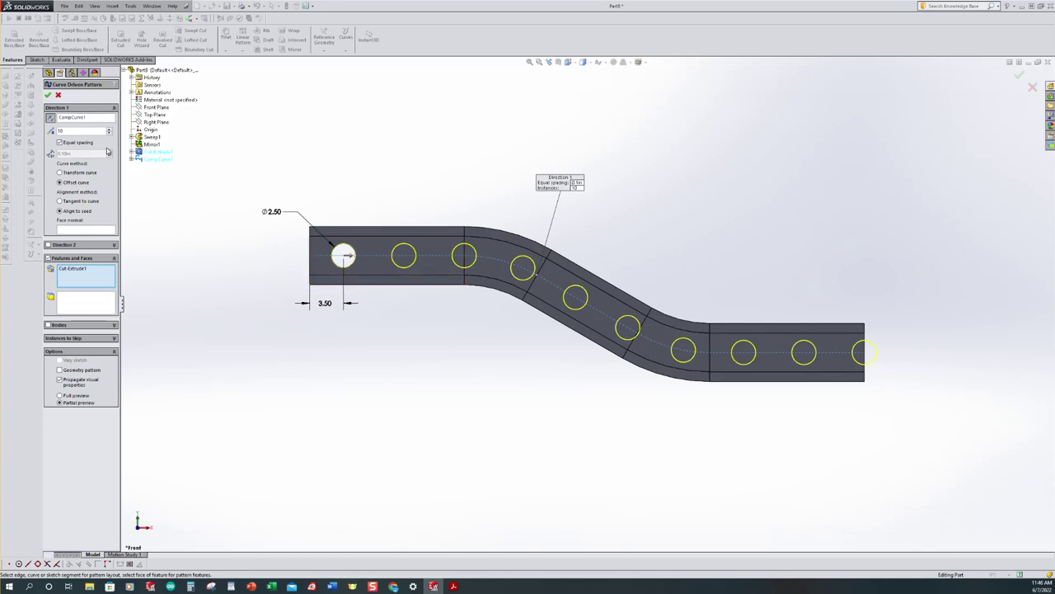
Step: Skip the tenth pattern instance at the beam's far end, as in the PDF drawing, and finish the hole pattern
{"action": "left_click", "coordinate": [453, 585]}
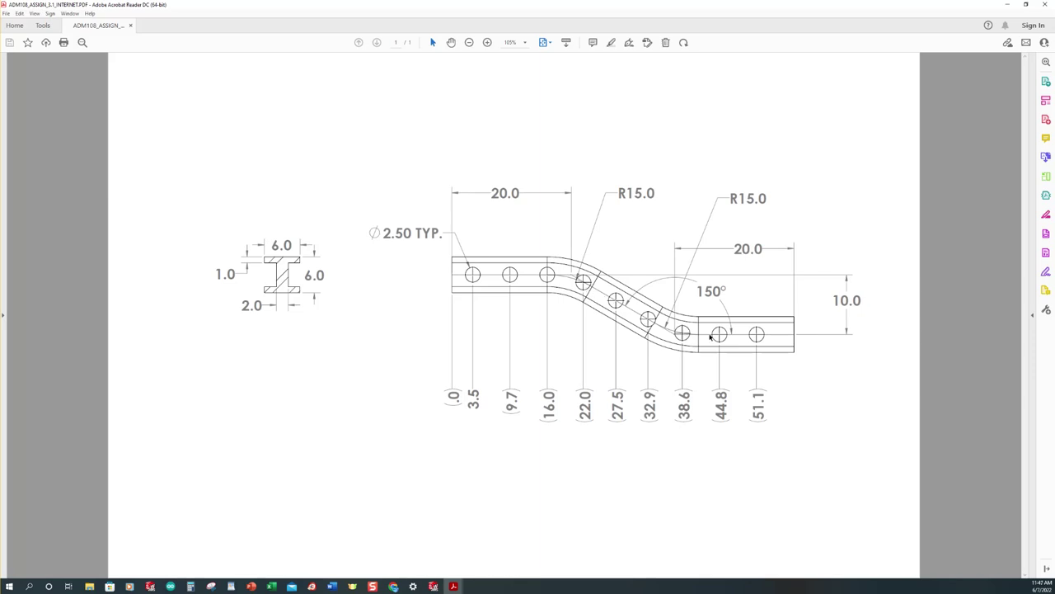
{"action": "left_click", "coordinate": [433, 585]}
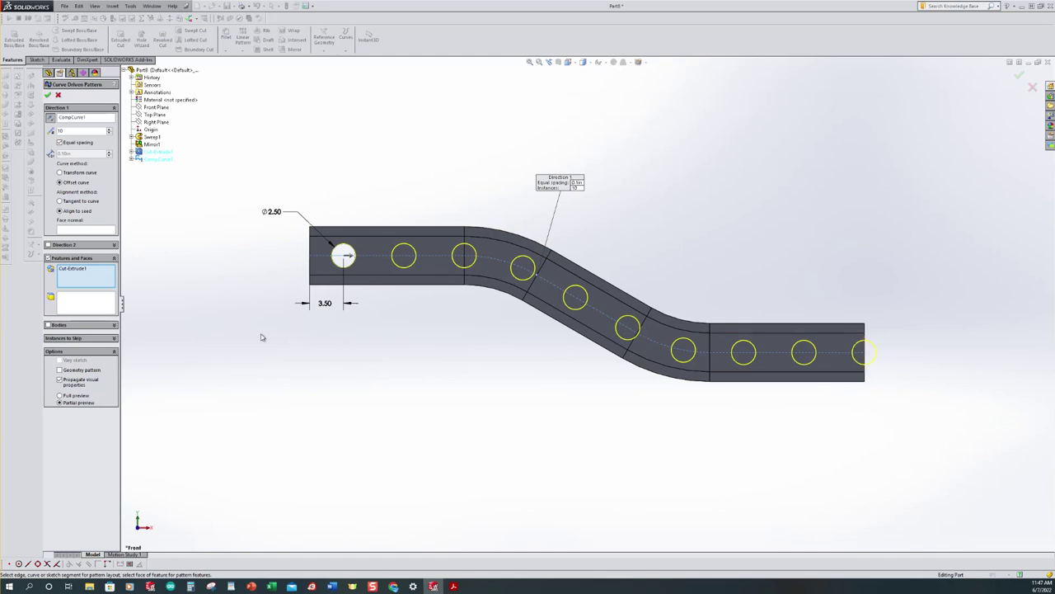
{"action": "left_click", "coordinate": [115, 339]}
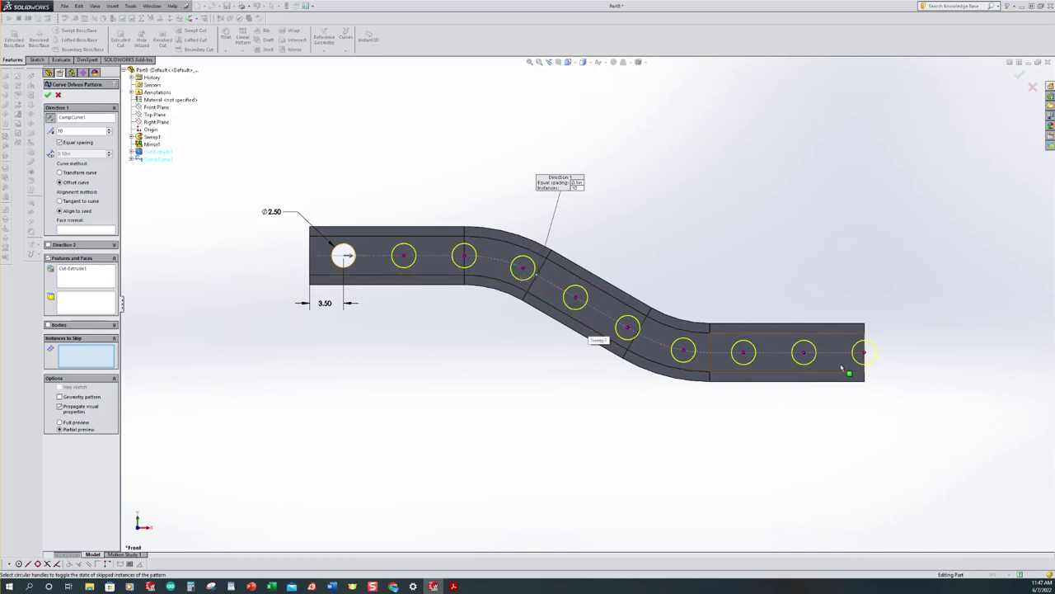
{"action": "left_click", "coordinate": [863, 355]}
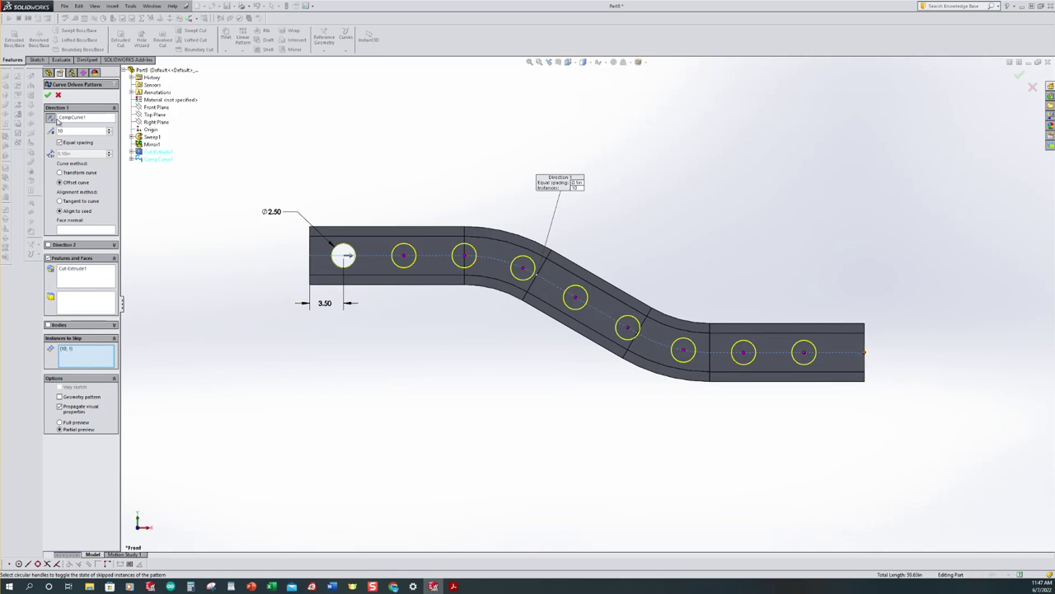
{"action": "left_click", "coordinate": [48, 97]}
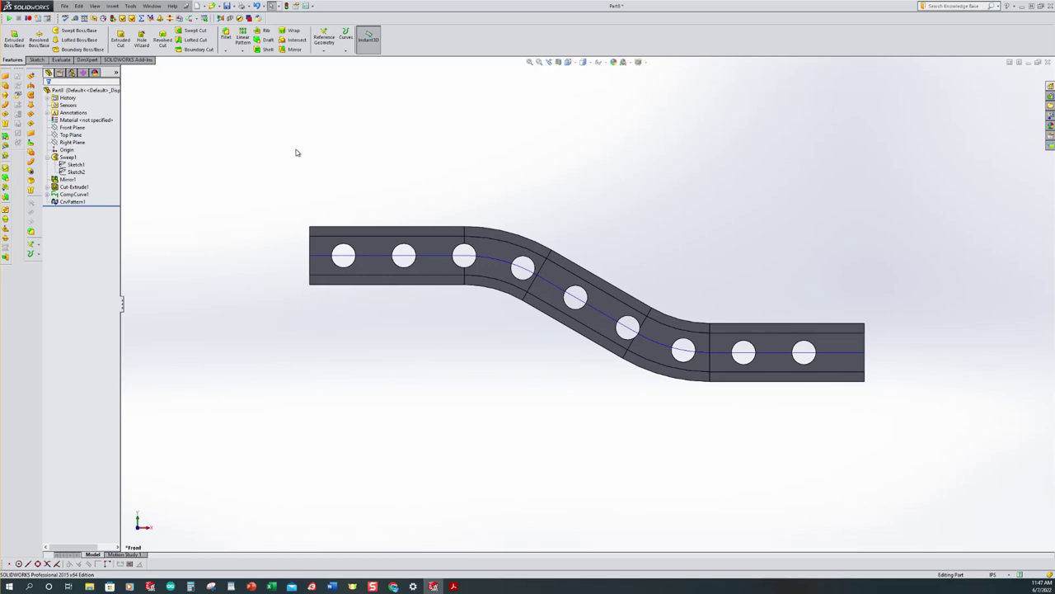
{"action": "key", "text": "ctrl+7"}
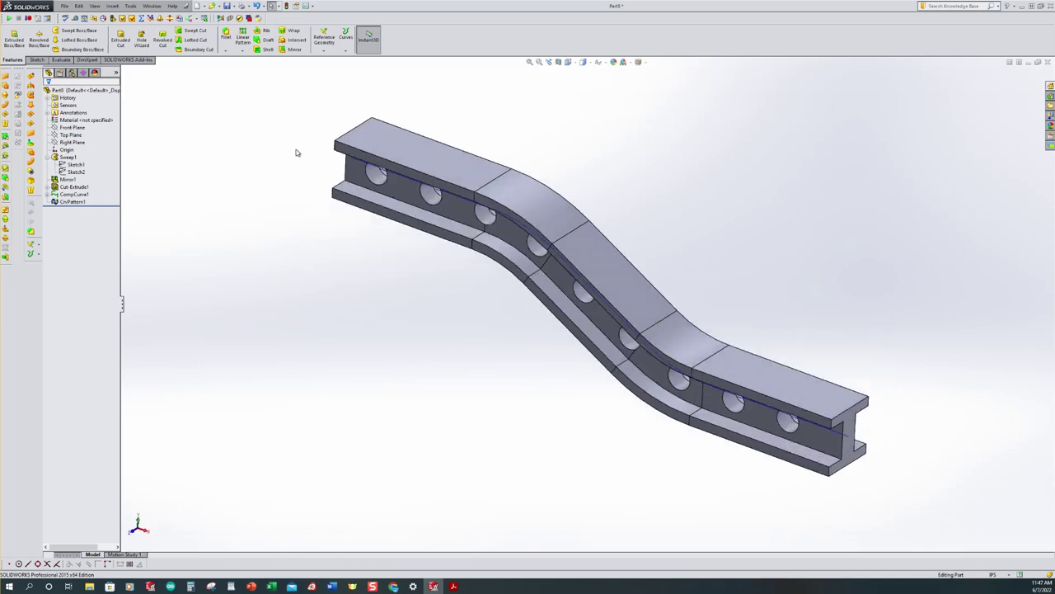